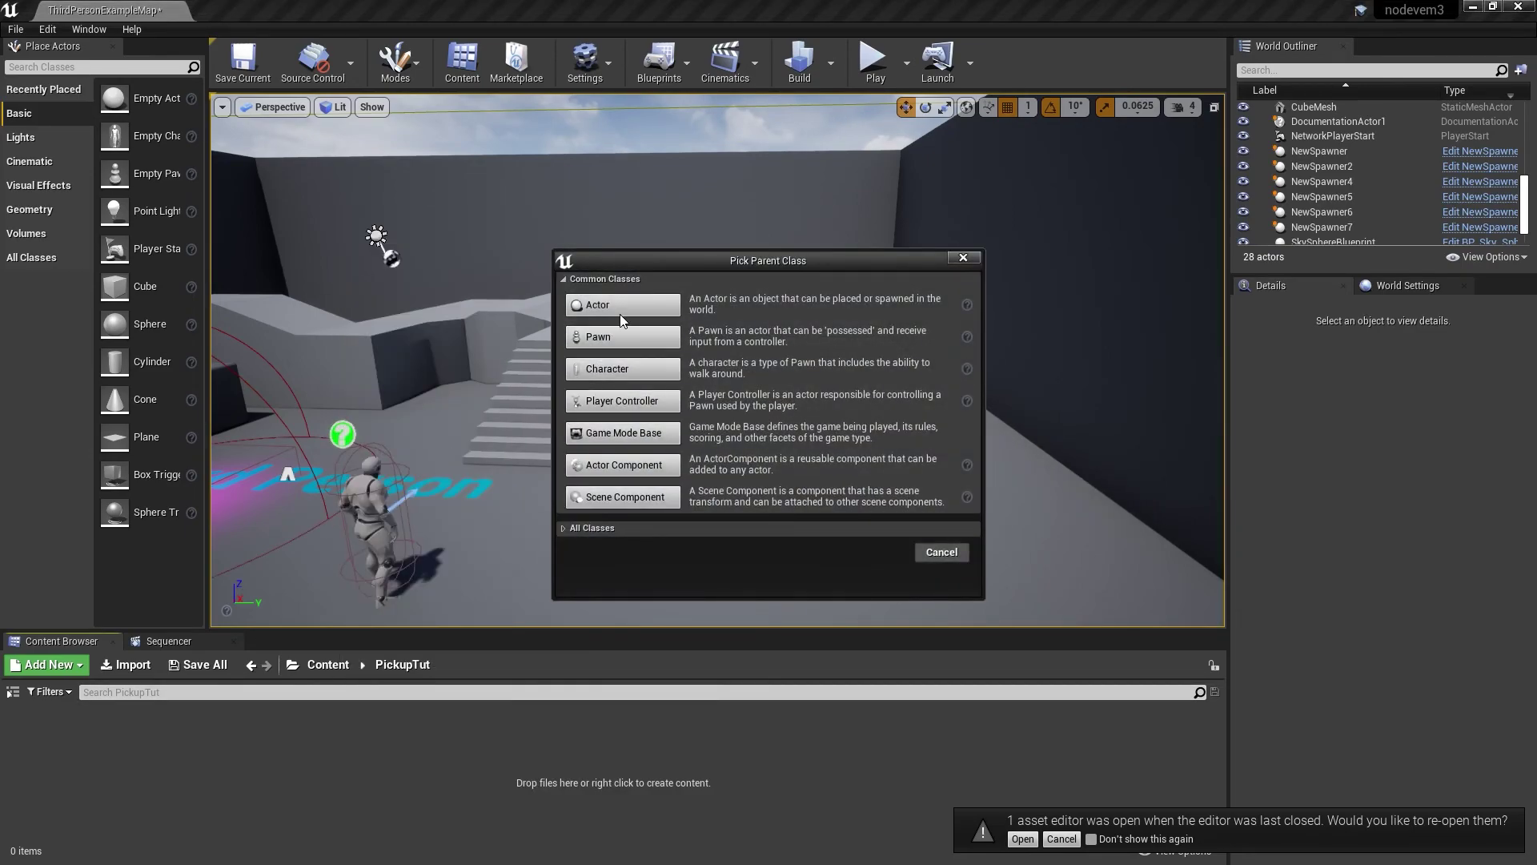
Create an Actor Blueprint named Coin in the PickupTut folder and open it for editing
click(617, 305)
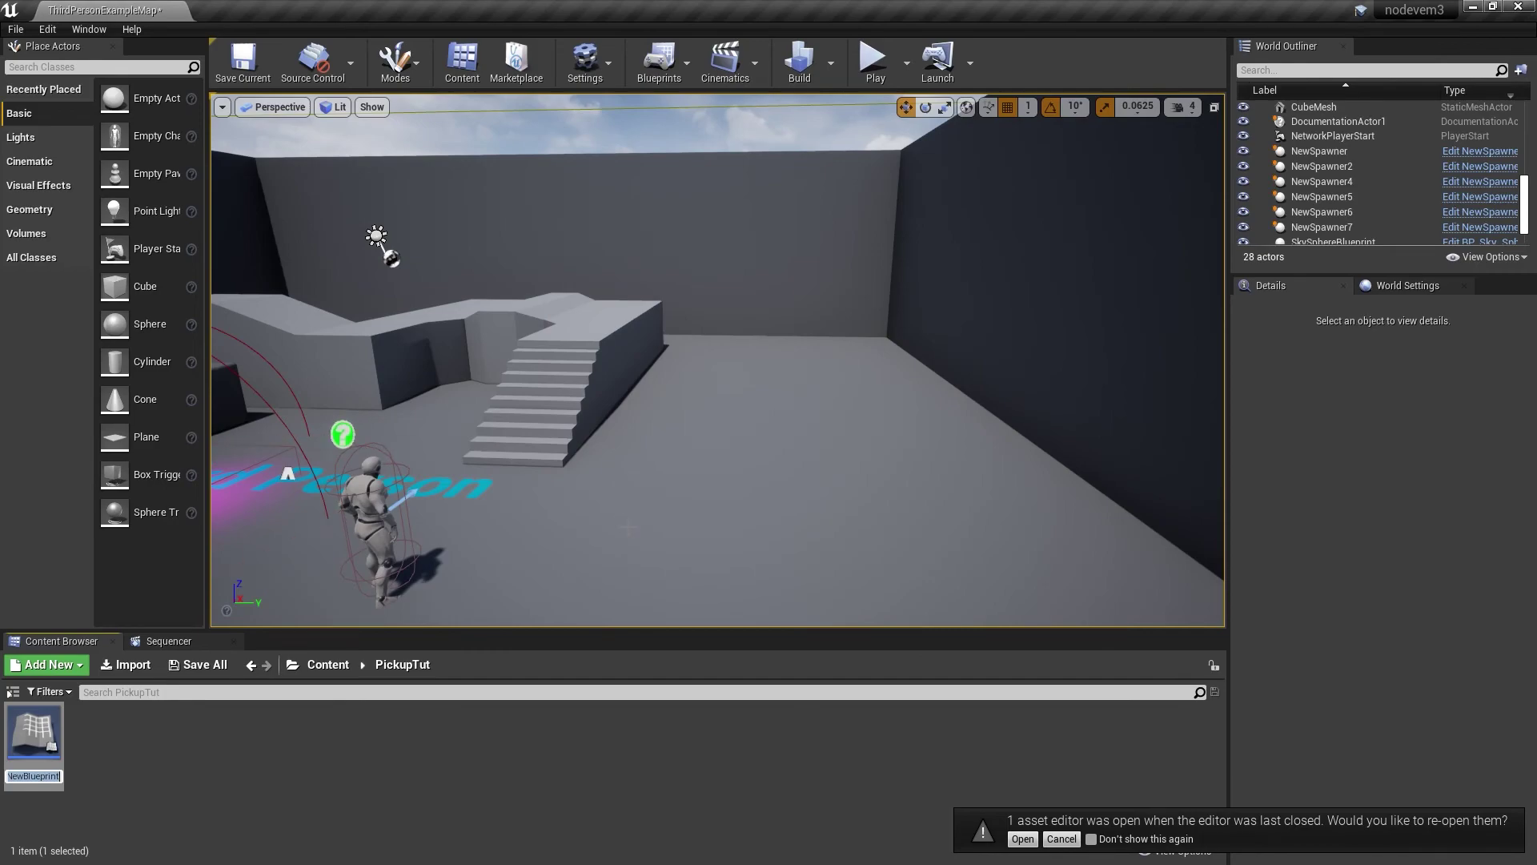
key(Return)
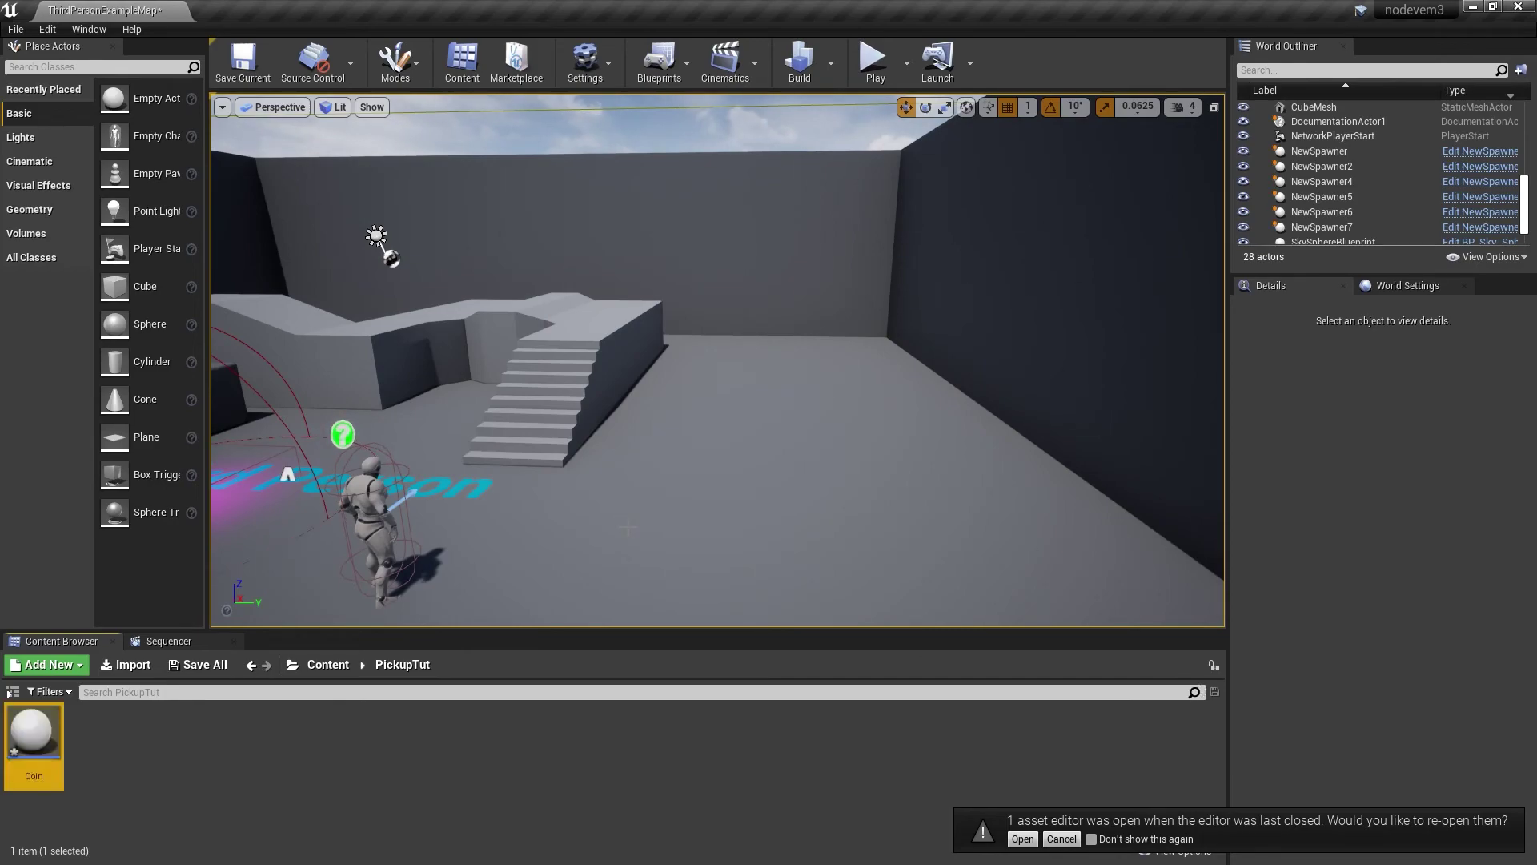
double_click(33, 733)
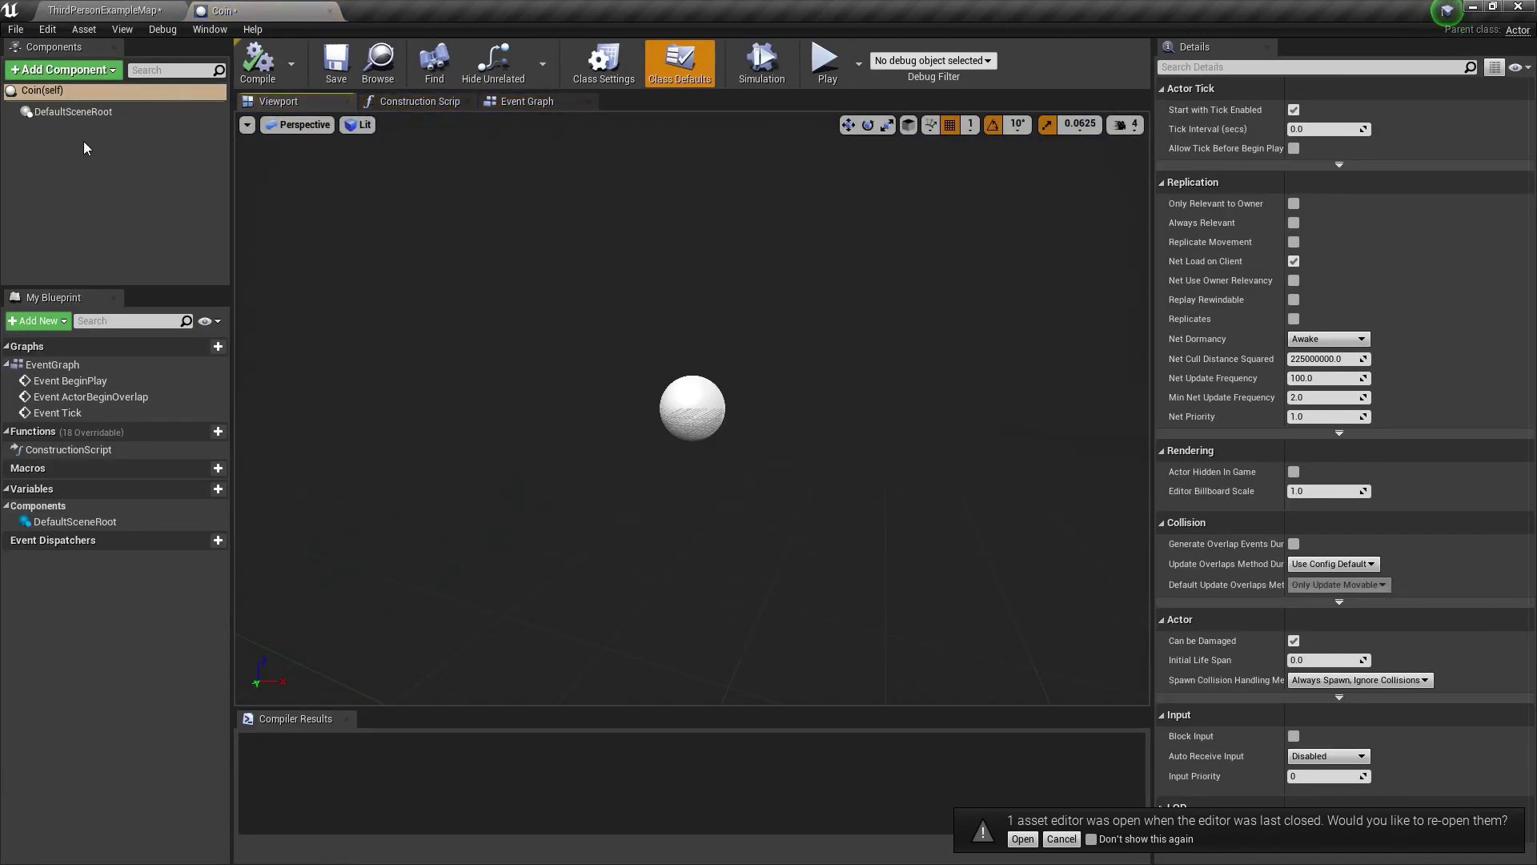
Add a Static Mesh component to the Blueprint and name it Coin
click(80, 70)
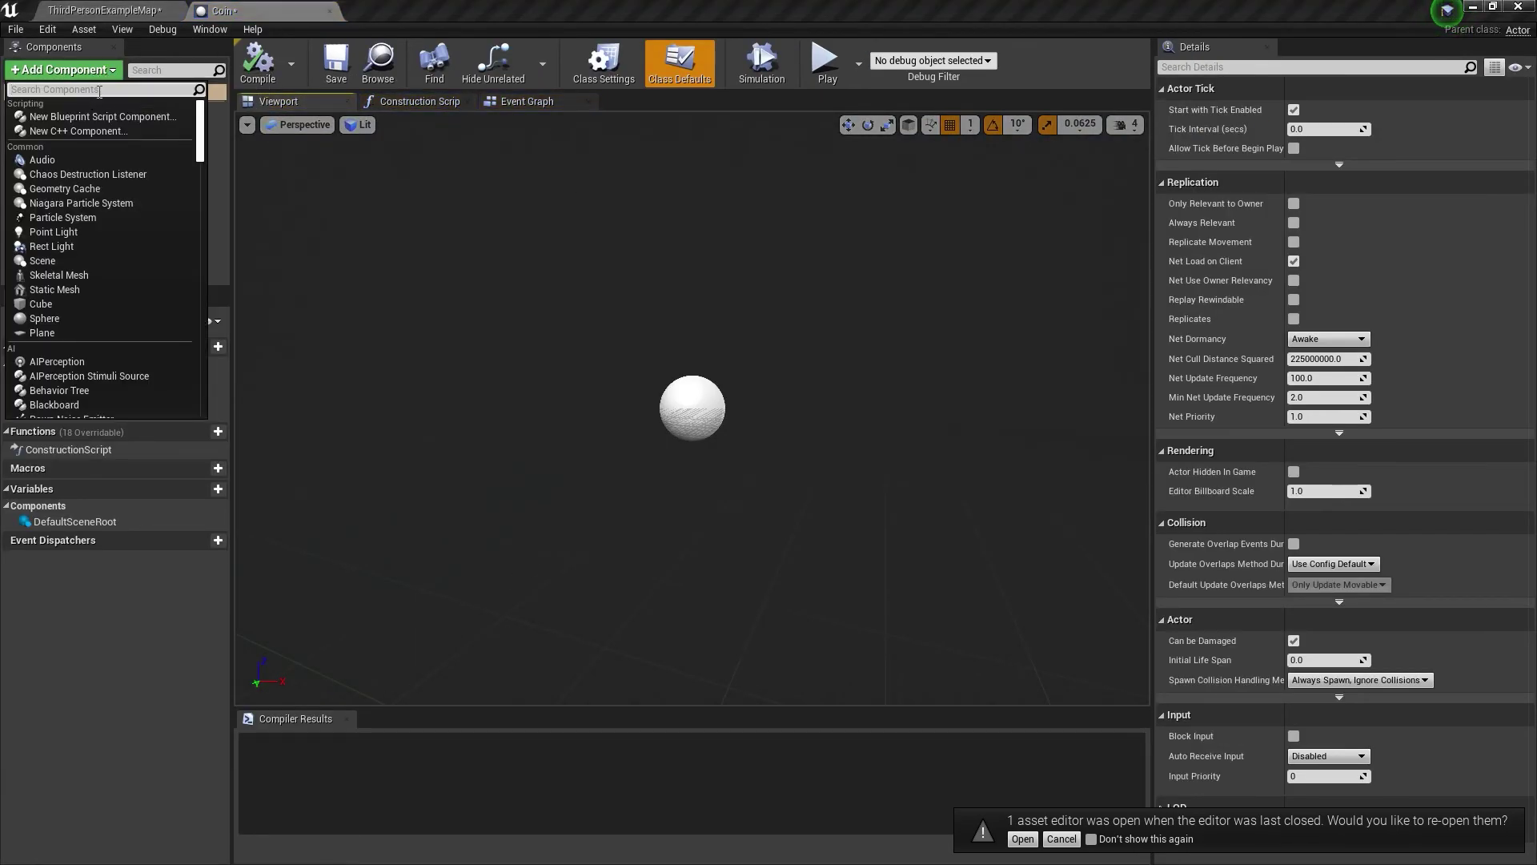
text(sta)
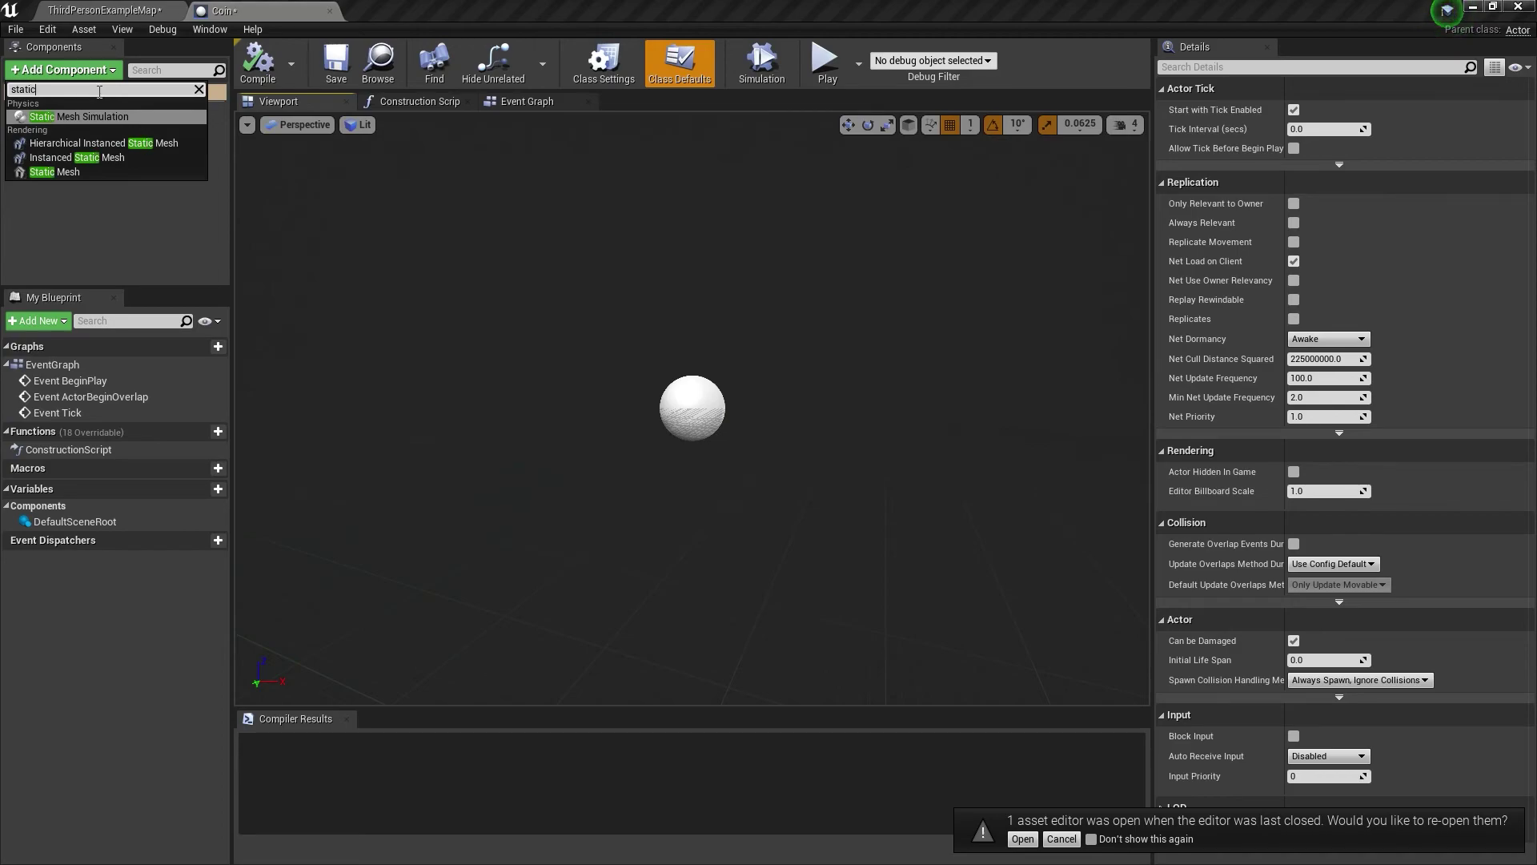
text(tic)
click(54, 171)
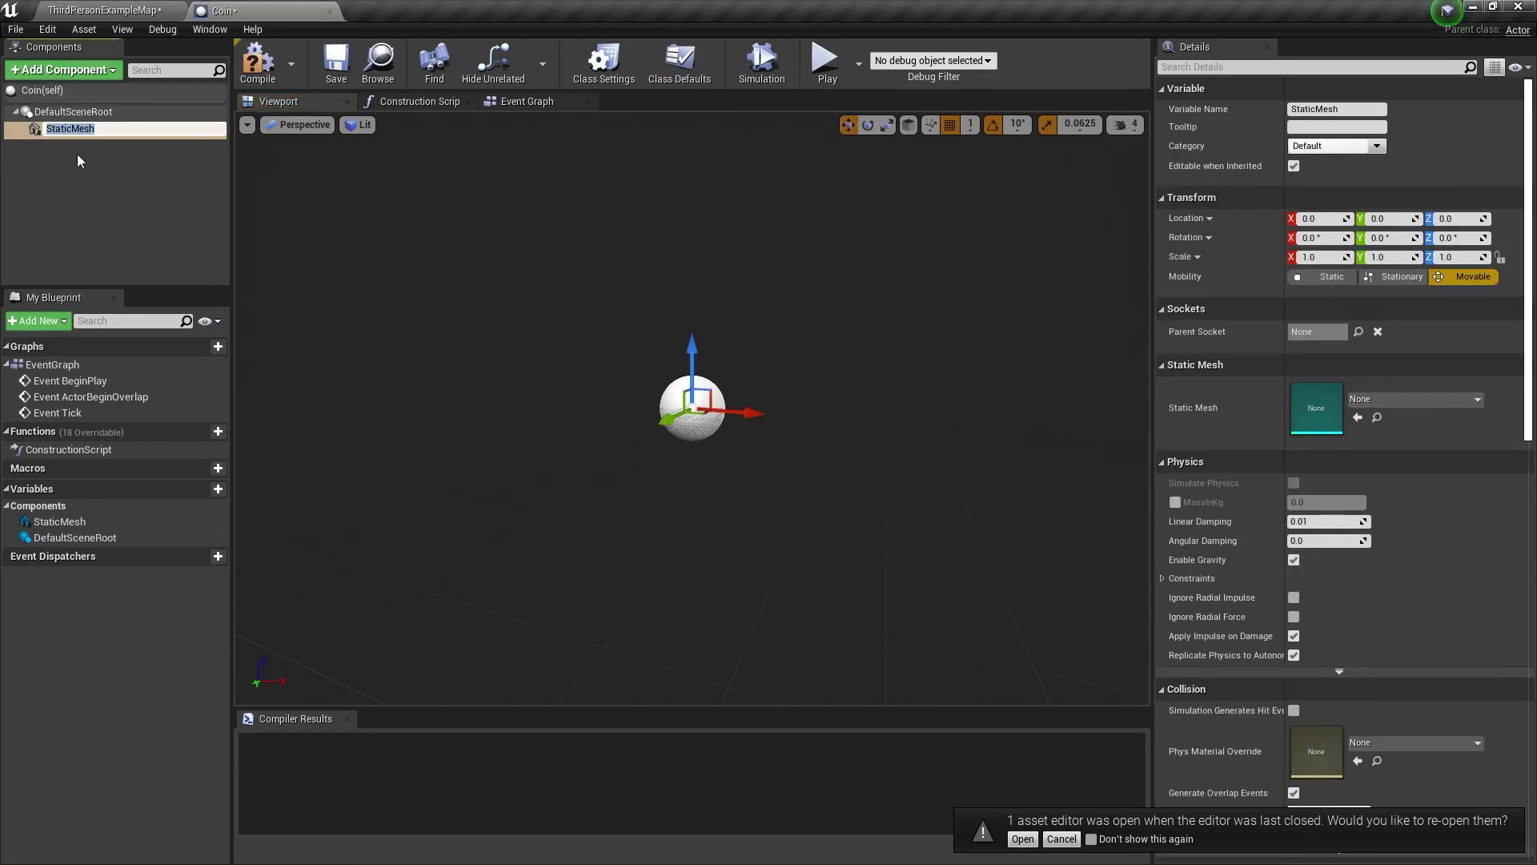
text(Coin)
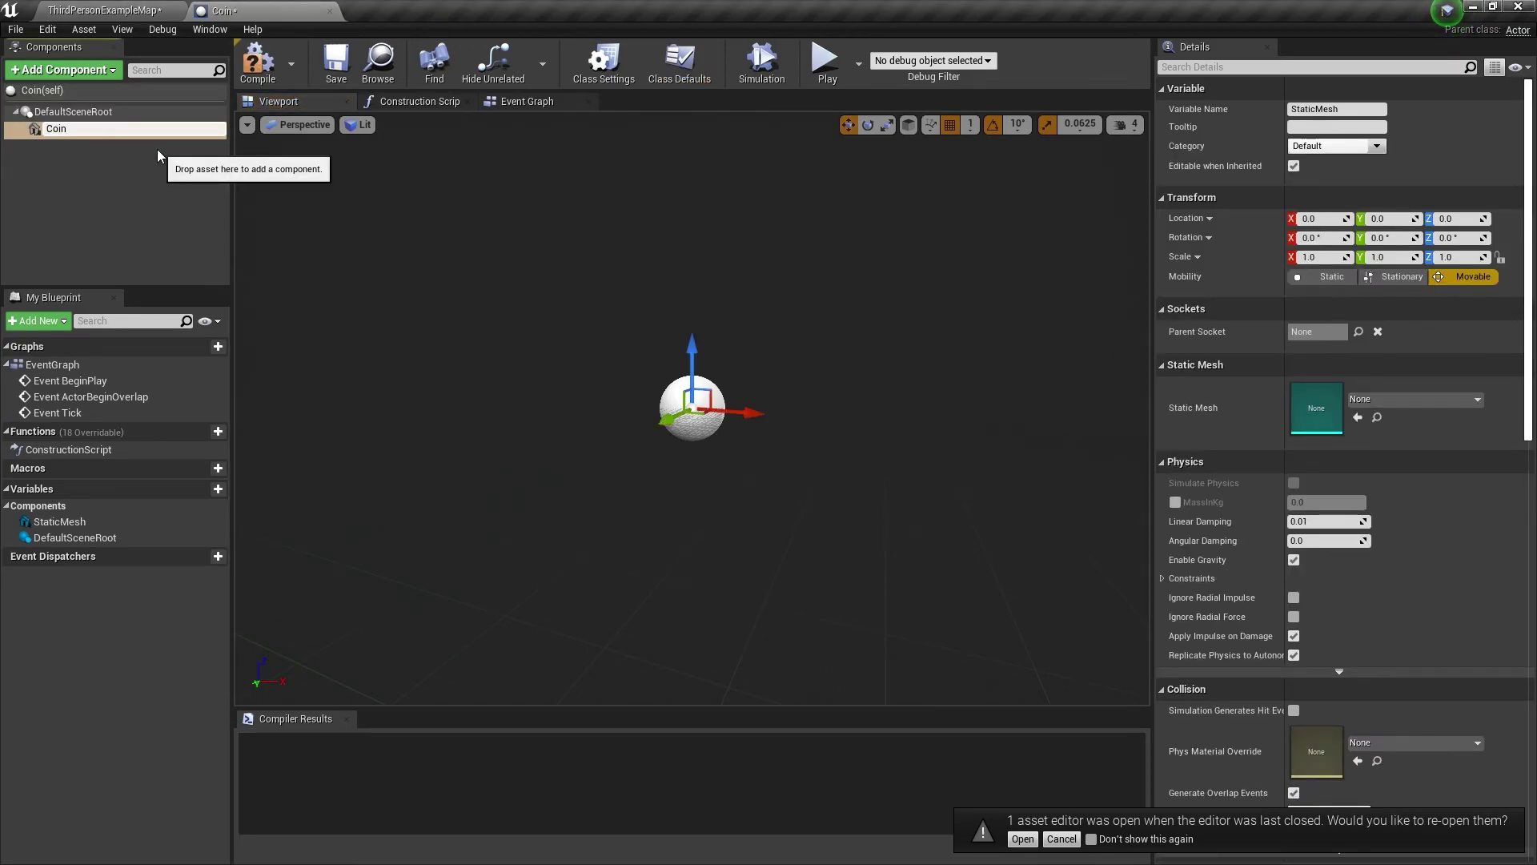
key(Return)
Assign the Shape_Cylinder mesh to the Coin component
click(1413, 398)
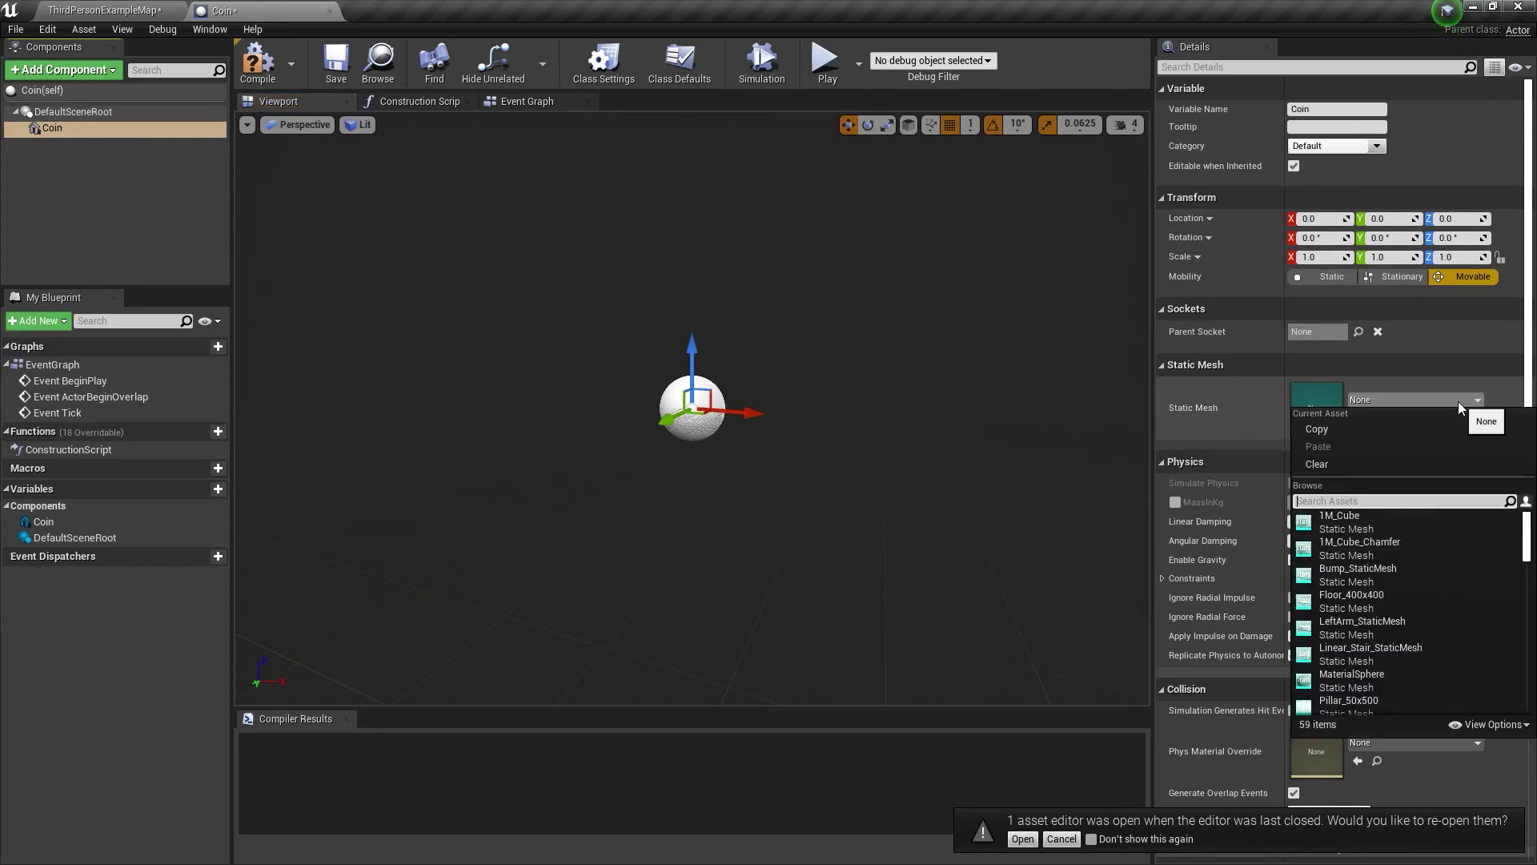
text(cylinder)
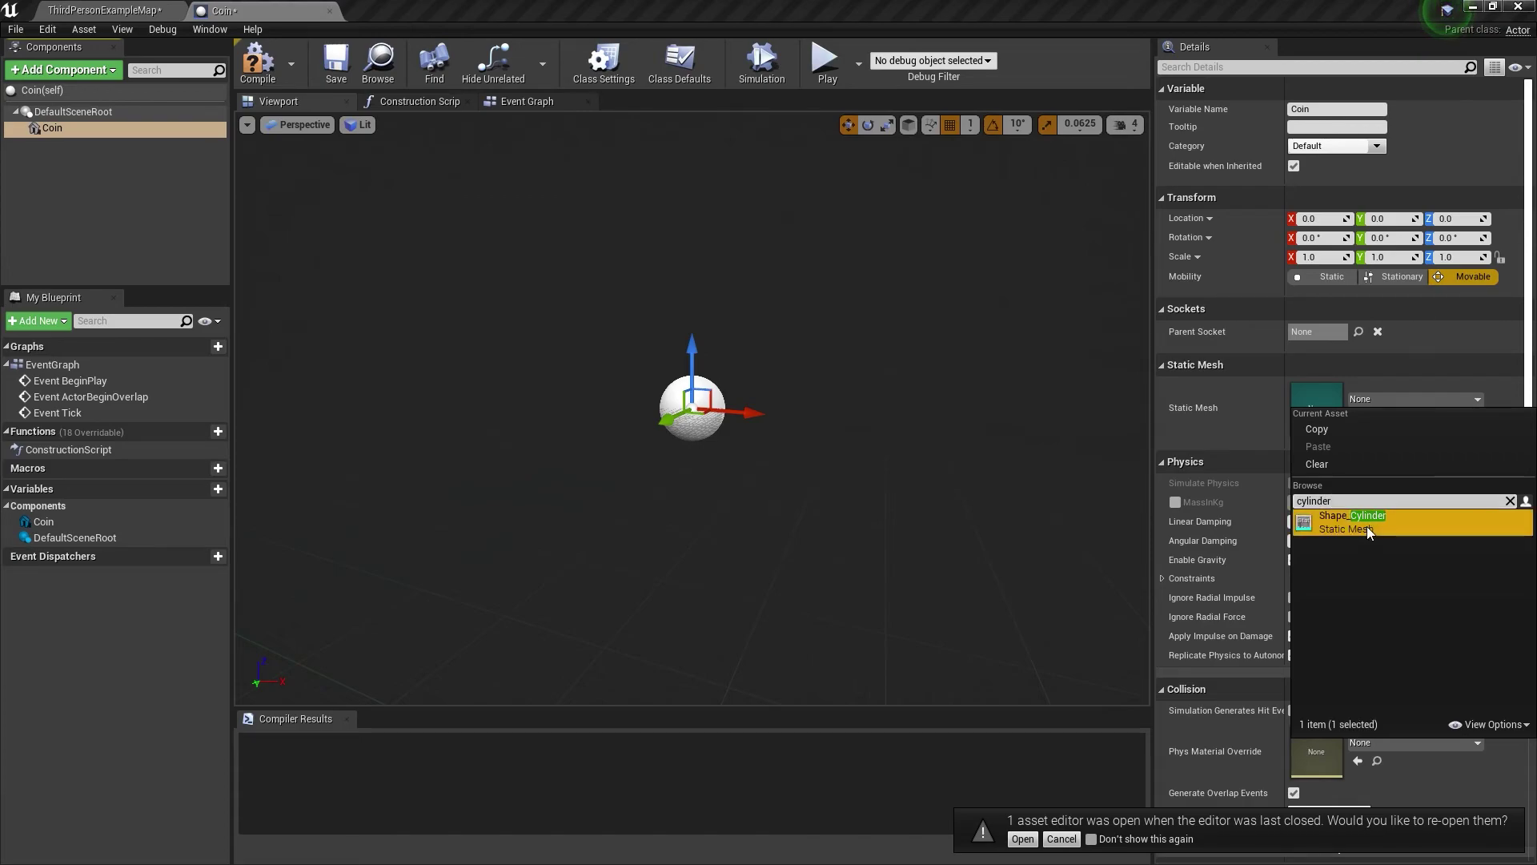
click(1391, 522)
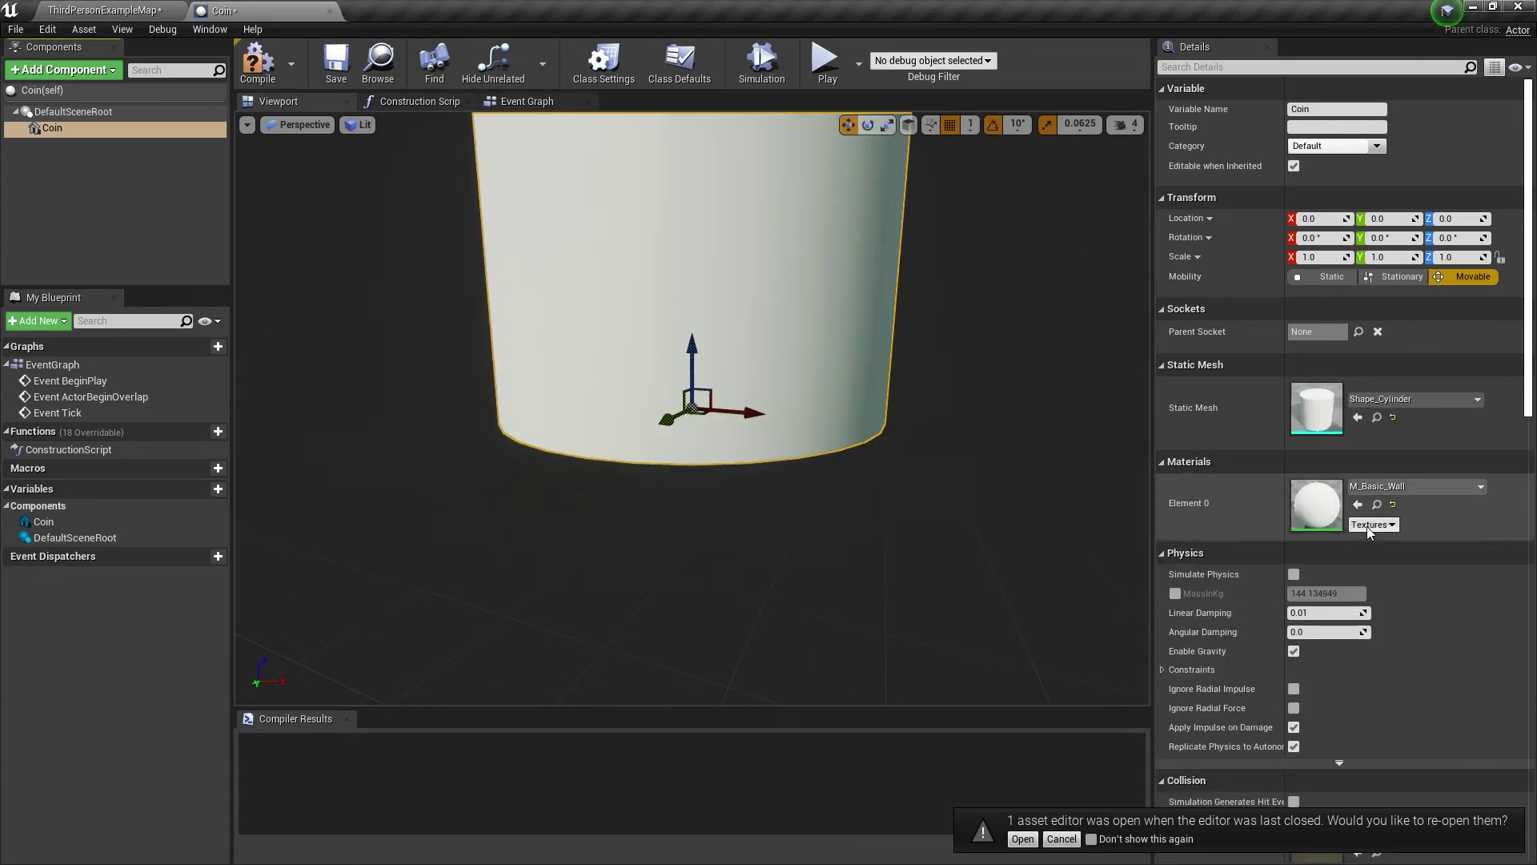
Rotate the cylinder 90° about X and scale it uniformly to 0.375
scroll(888, 424, up, 3)
right_drag(889, 405, 878, 397)
key(e)
drag(709, 410, 763, 380)
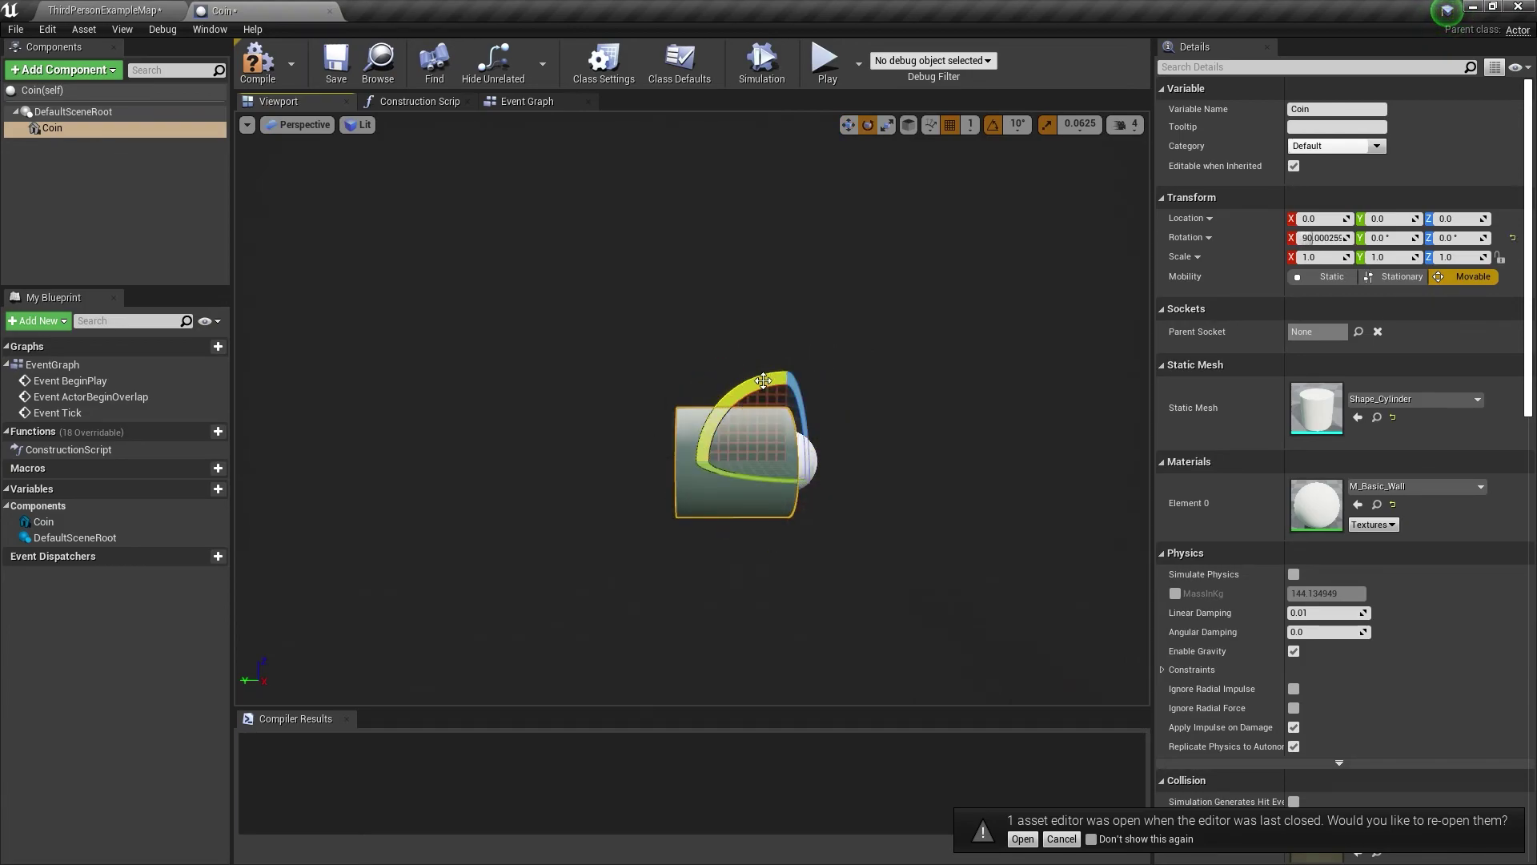
key(r)
drag(788, 458, 765, 493)
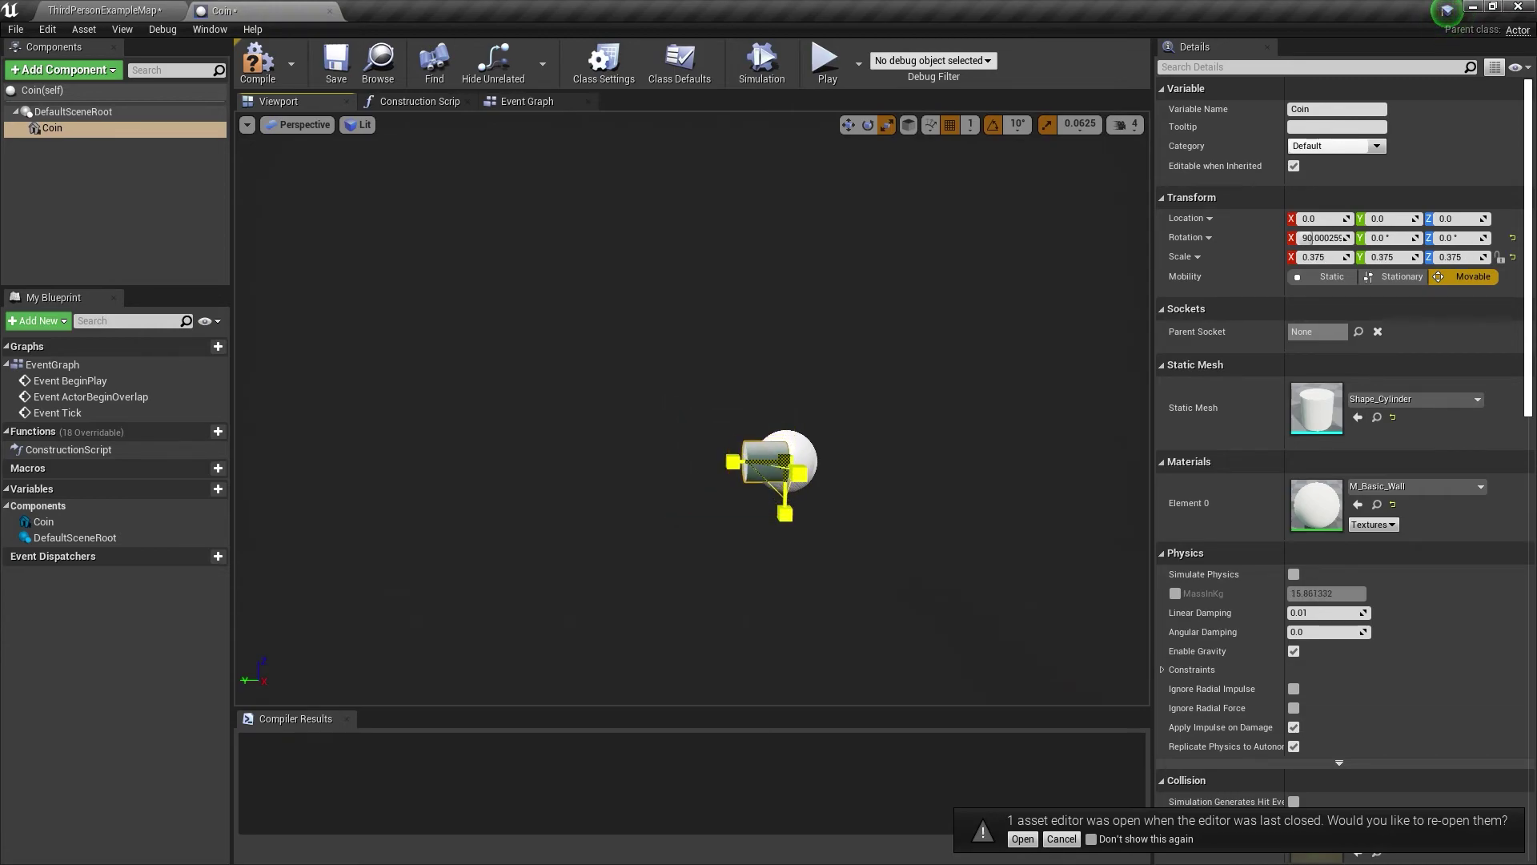
Flatten the cylinder into a coin with a Z scale of 0.0625 and move it to Y -4
key(w)
scroll(809, 480, up, 5)
right_drag(810, 480, 835, 499)
scroll(838, 504, down, 3)
drag(652, 470, 671, 466)
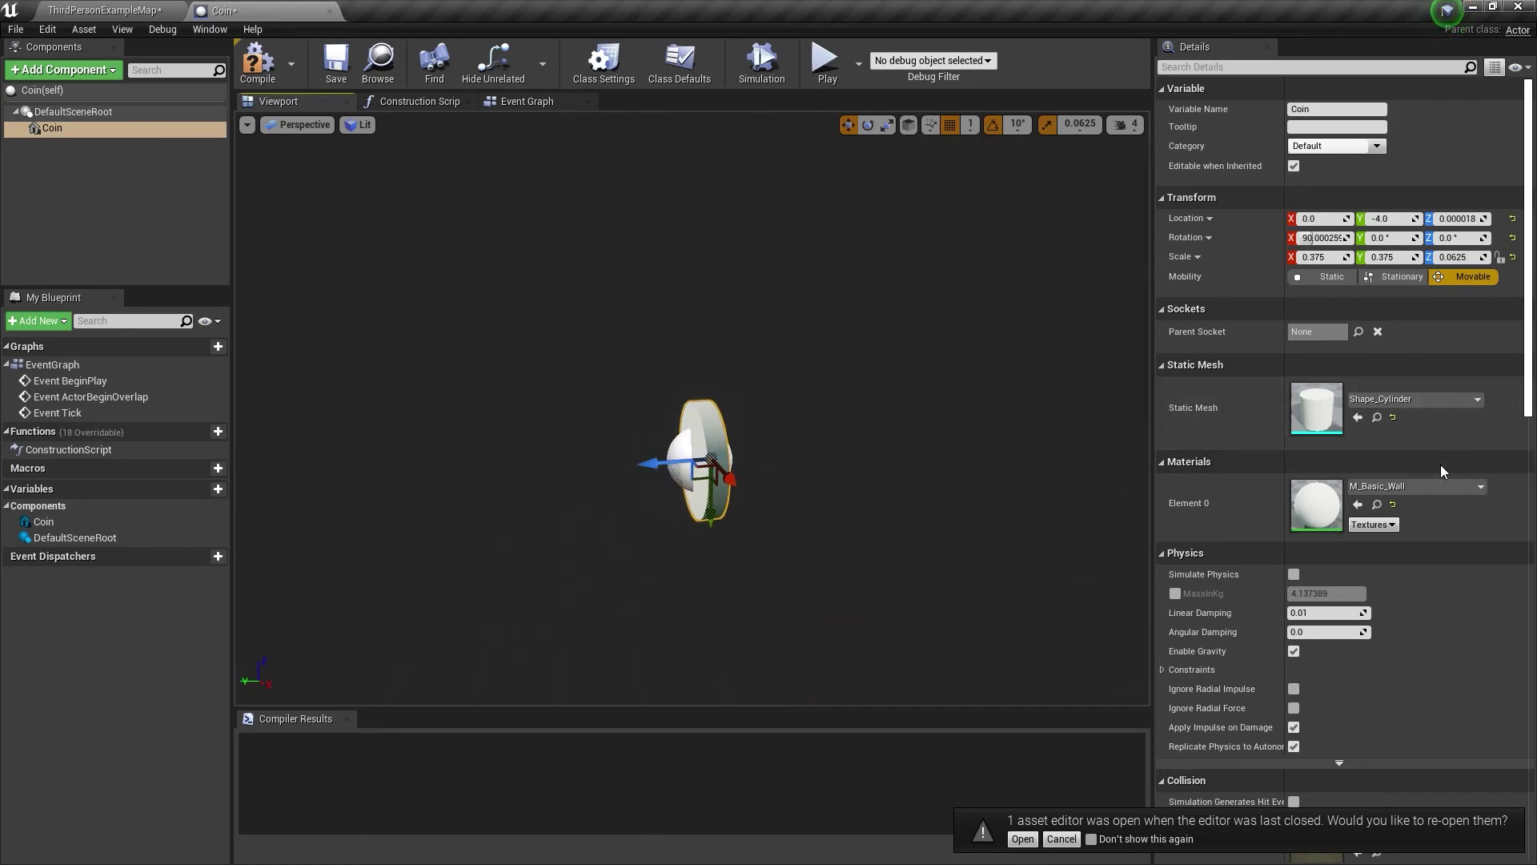
Apply the M_Metal_Gold material to the Coin mesh and inspect its face
click(1449, 486)
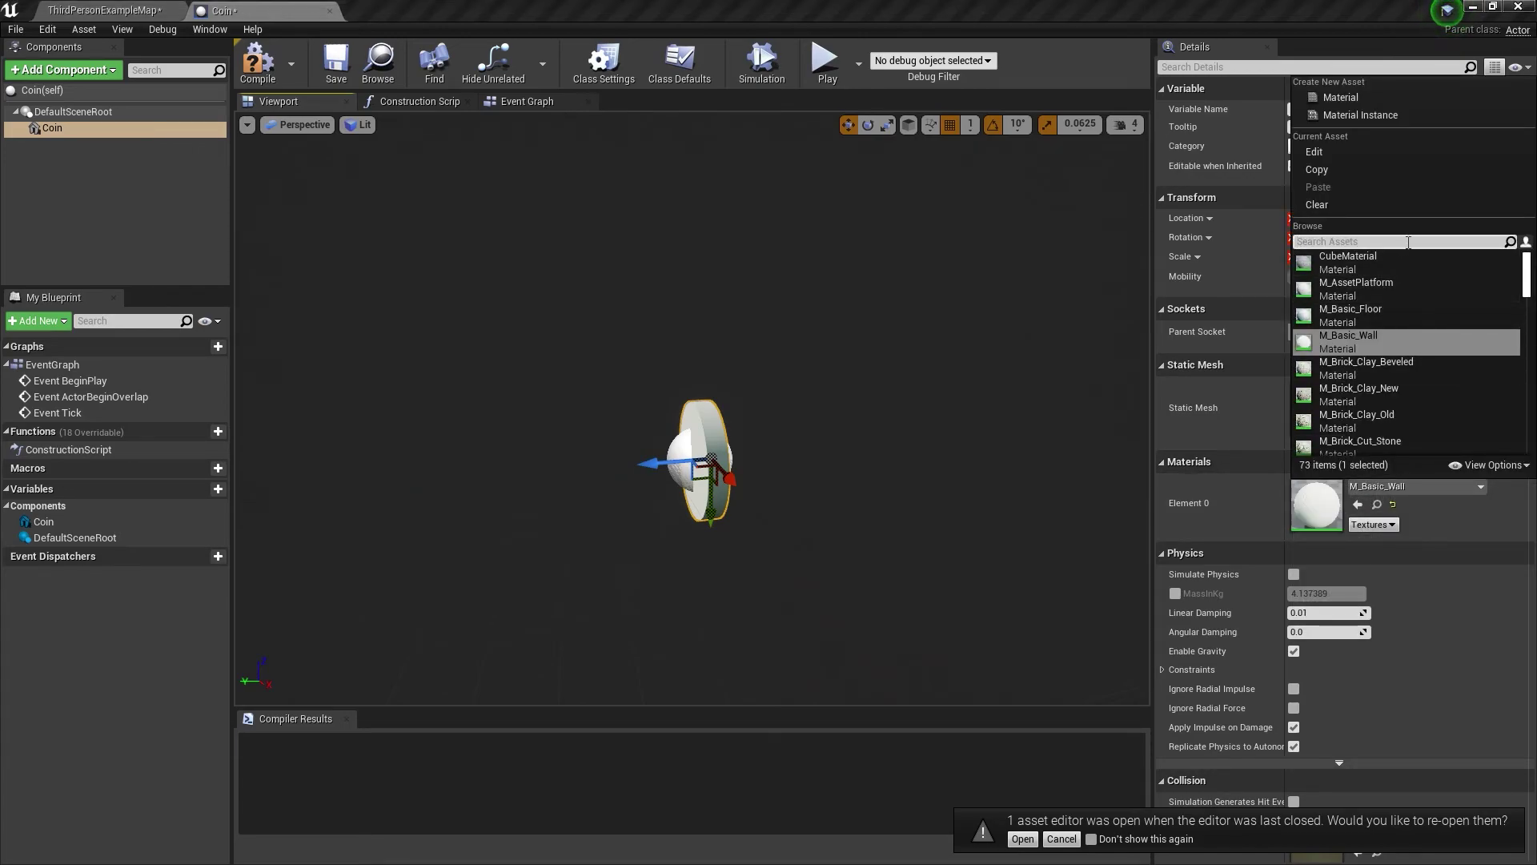
text(gold)
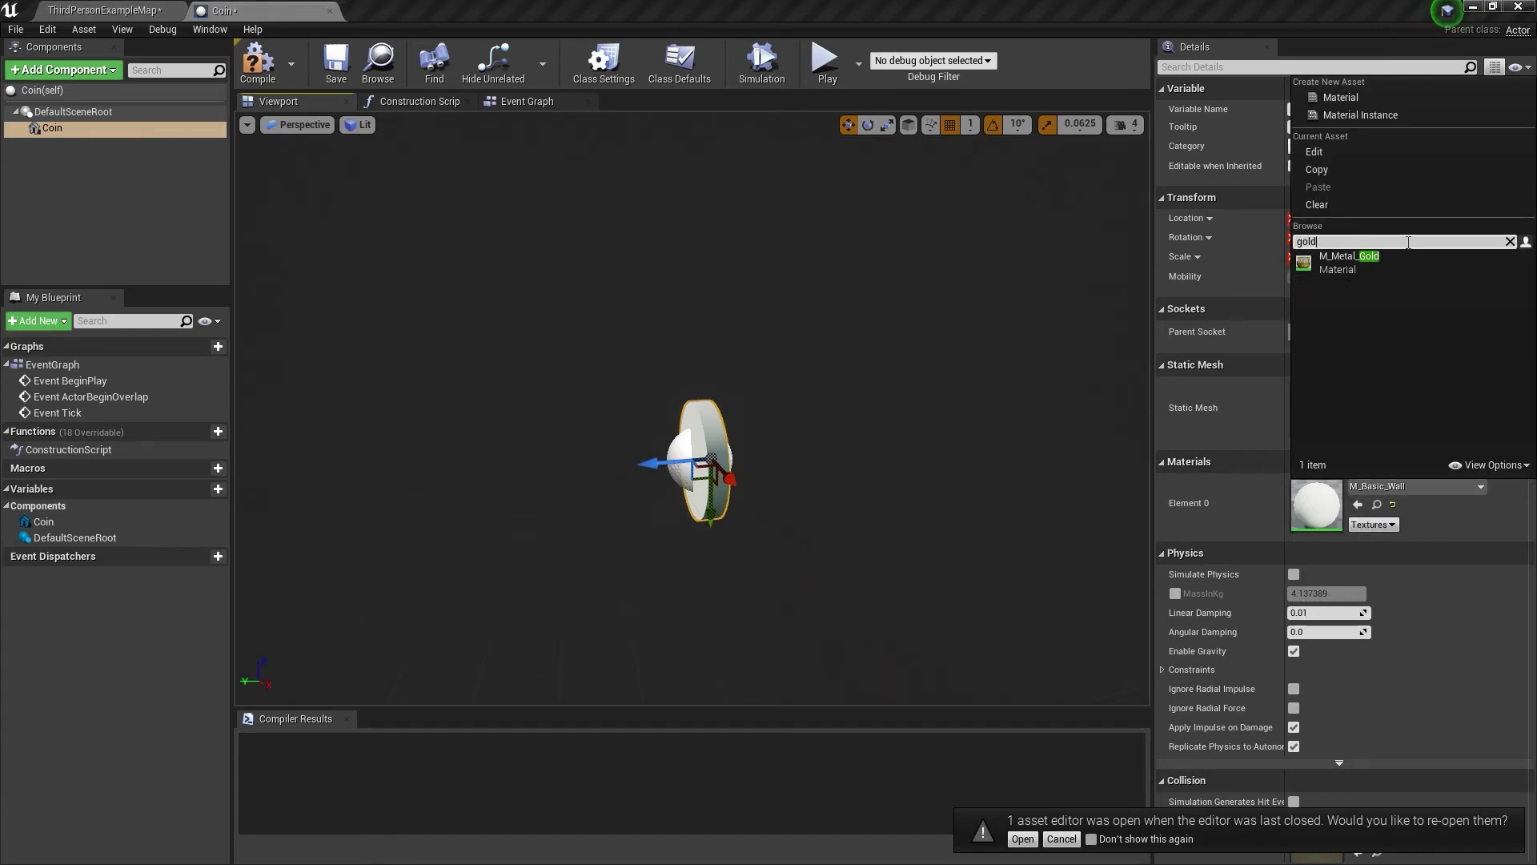
click(1361, 261)
scroll(820, 301, up, 2)
scroll(819, 301, down, 1)
mouse_move(820, 301)
right_down()
mouse_move(944, 347)
mouse_move(834, 348)
mouse_move(799, 376)
mouse_move(825, 313)
right_up()
scroll(820, 301, down, 1)
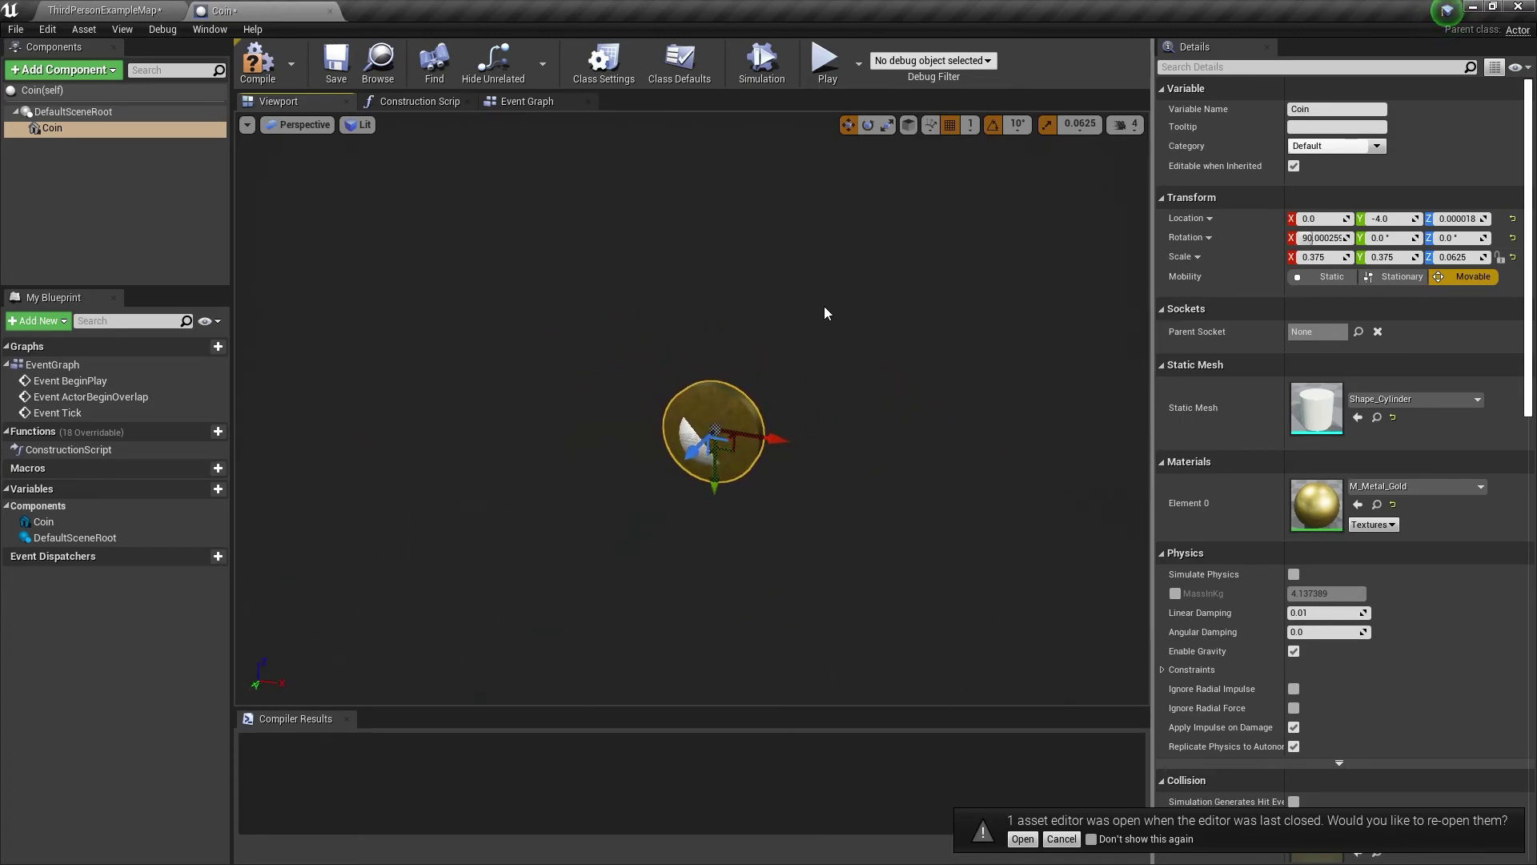
Add a Point Light component under Coin and reduce its attenuation radius to about 103
click(72, 69)
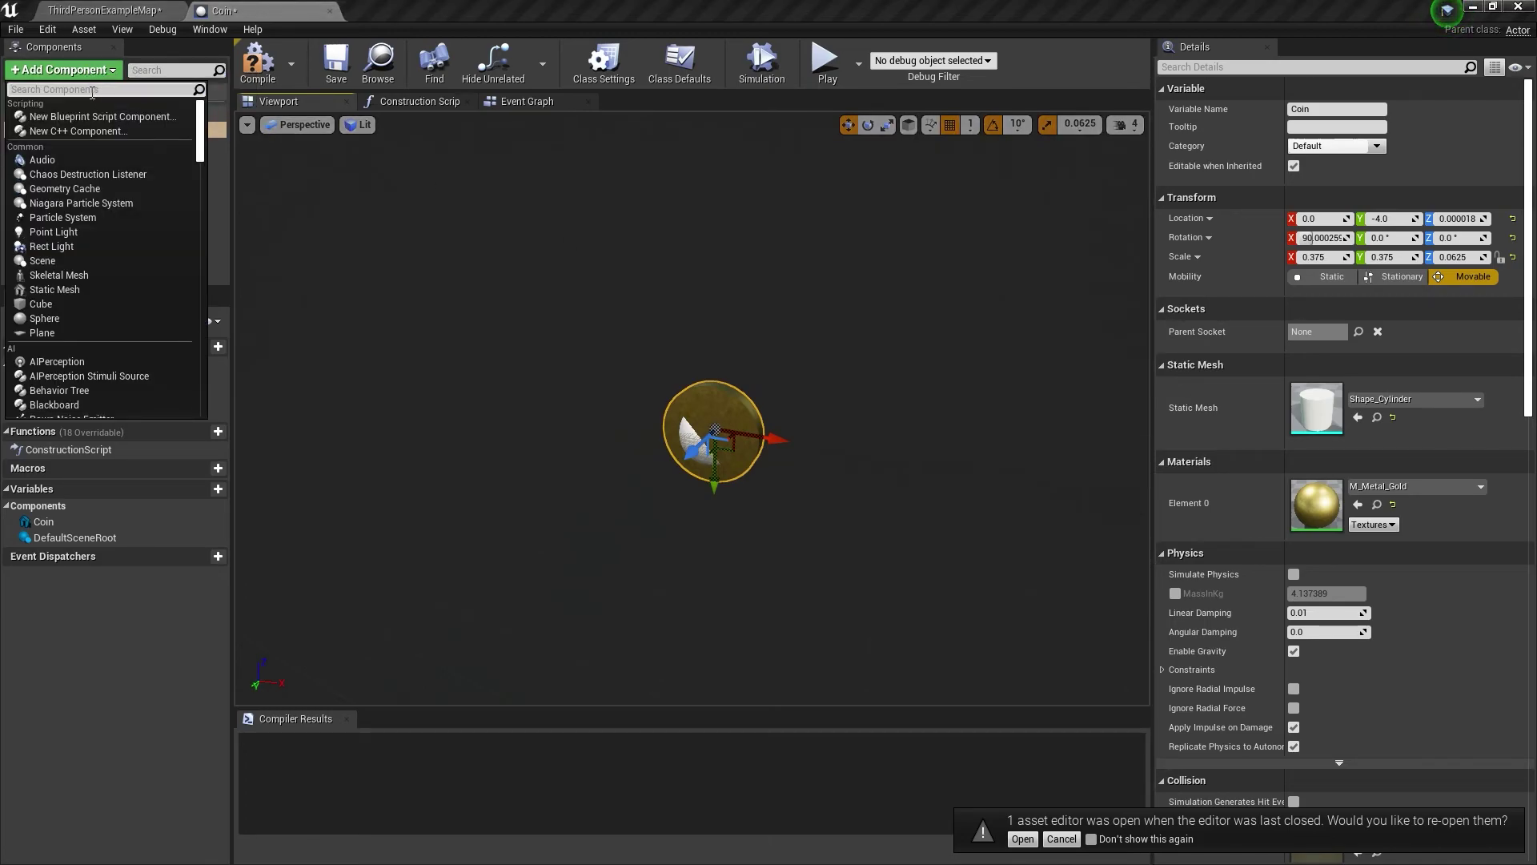
text(point)
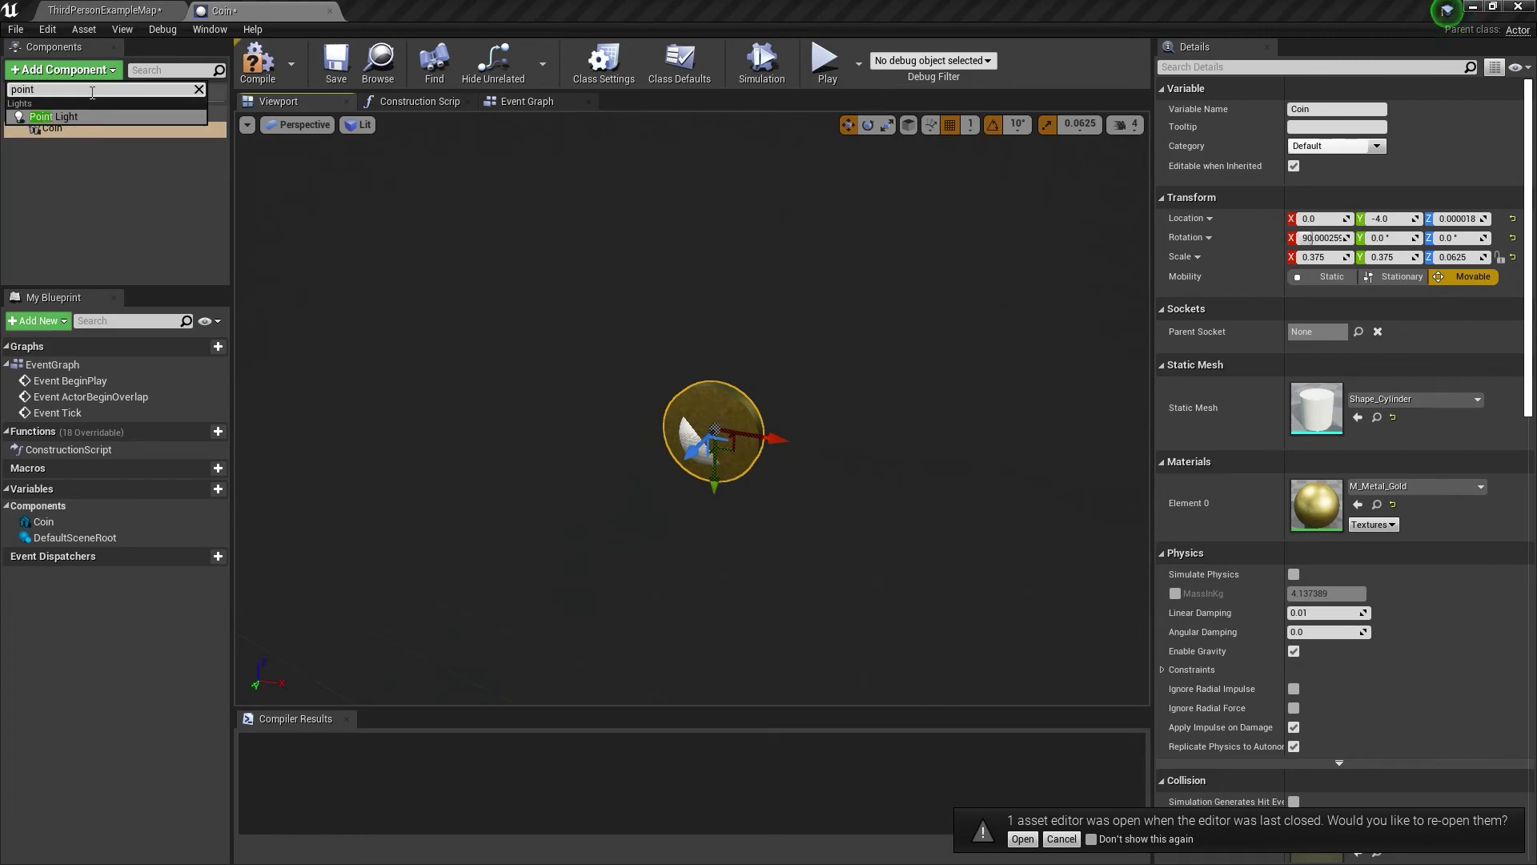
click(64, 117)
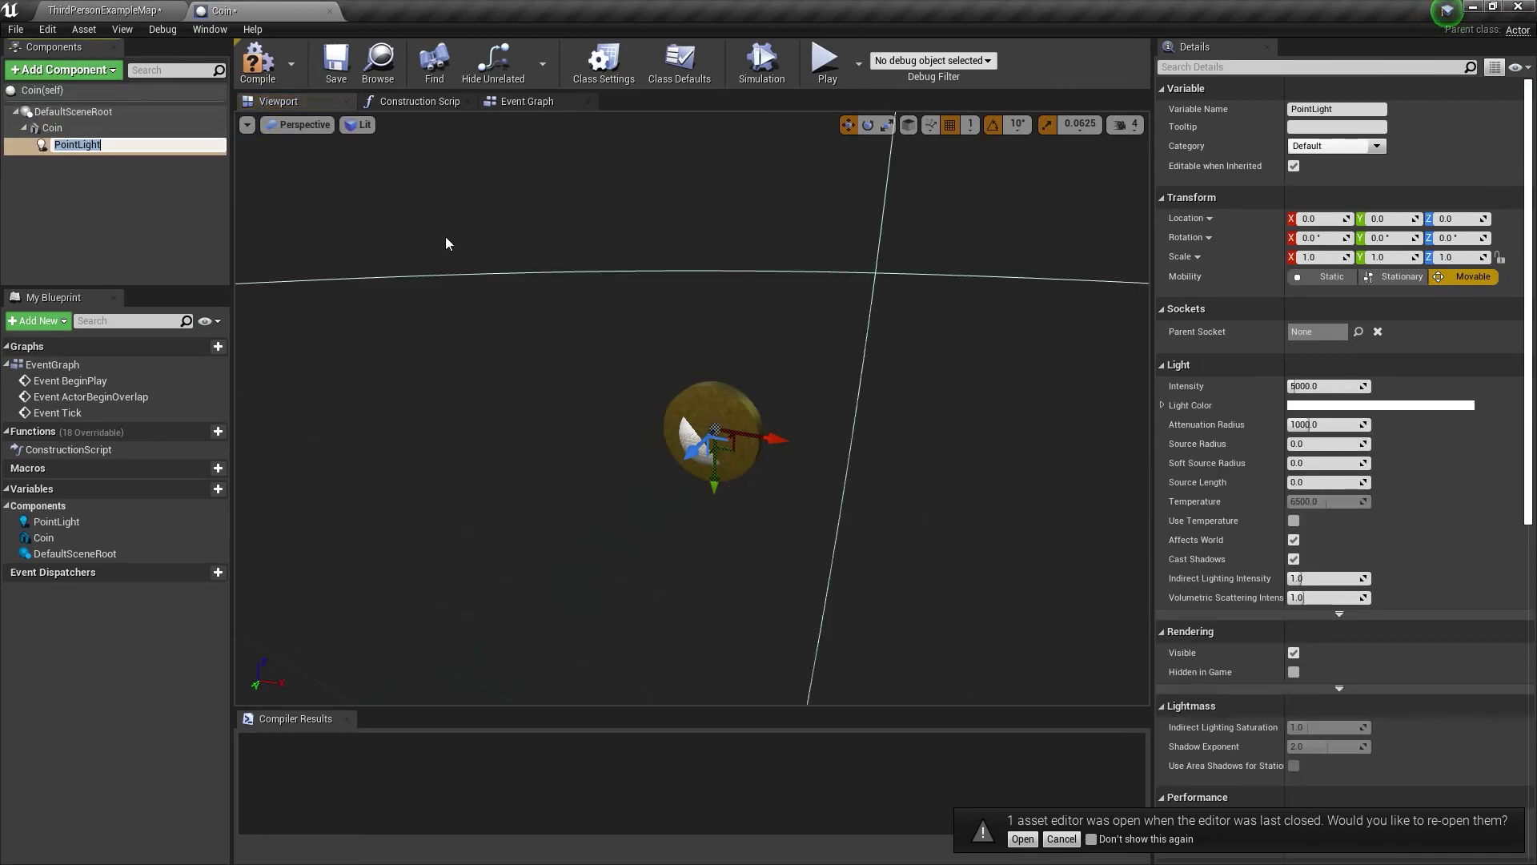
scroll(564, 256, down, 3)
scroll(666, 283, up, 2)
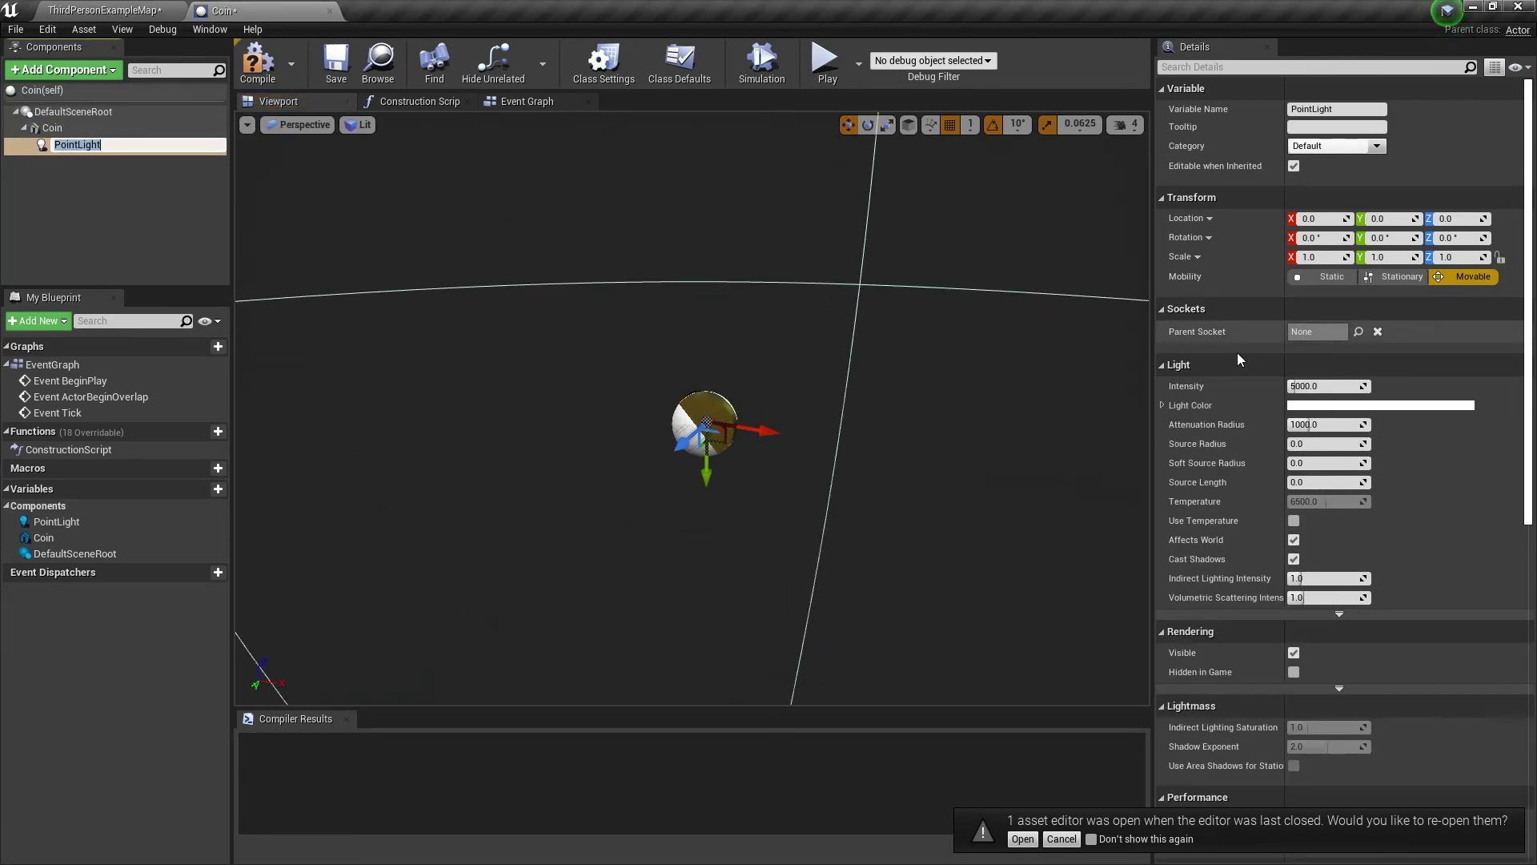
mouse_move(1297, 425)
mouse_down()
mouse_move(1269, 425)
mouse_move(1326, 426)
mouse_up()
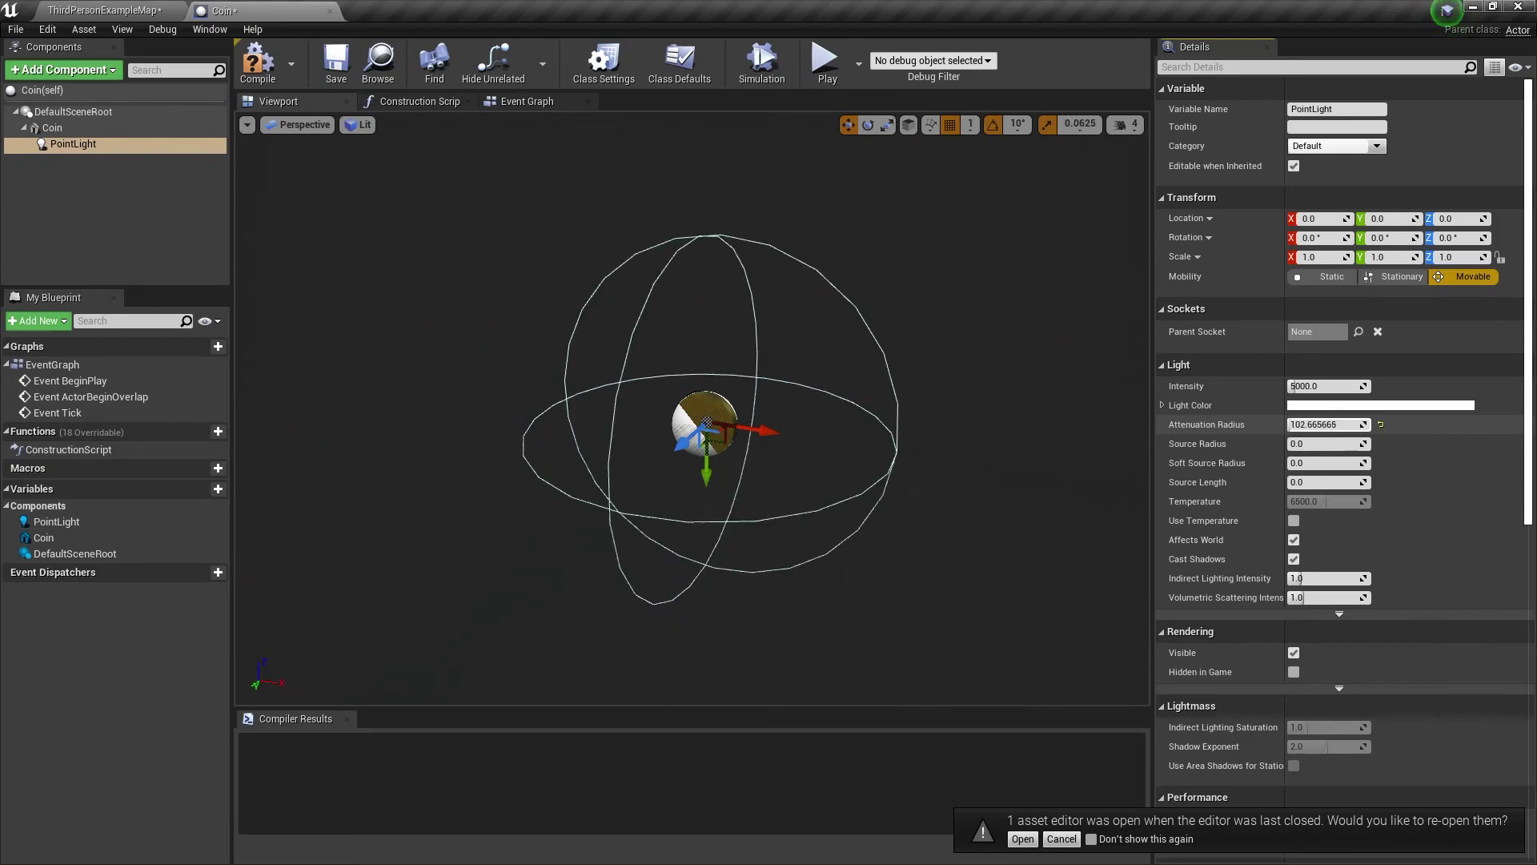
Sample the point light's color from the gold coin, brighten it to full value and fine-tune its golden hue
click(1367, 405)
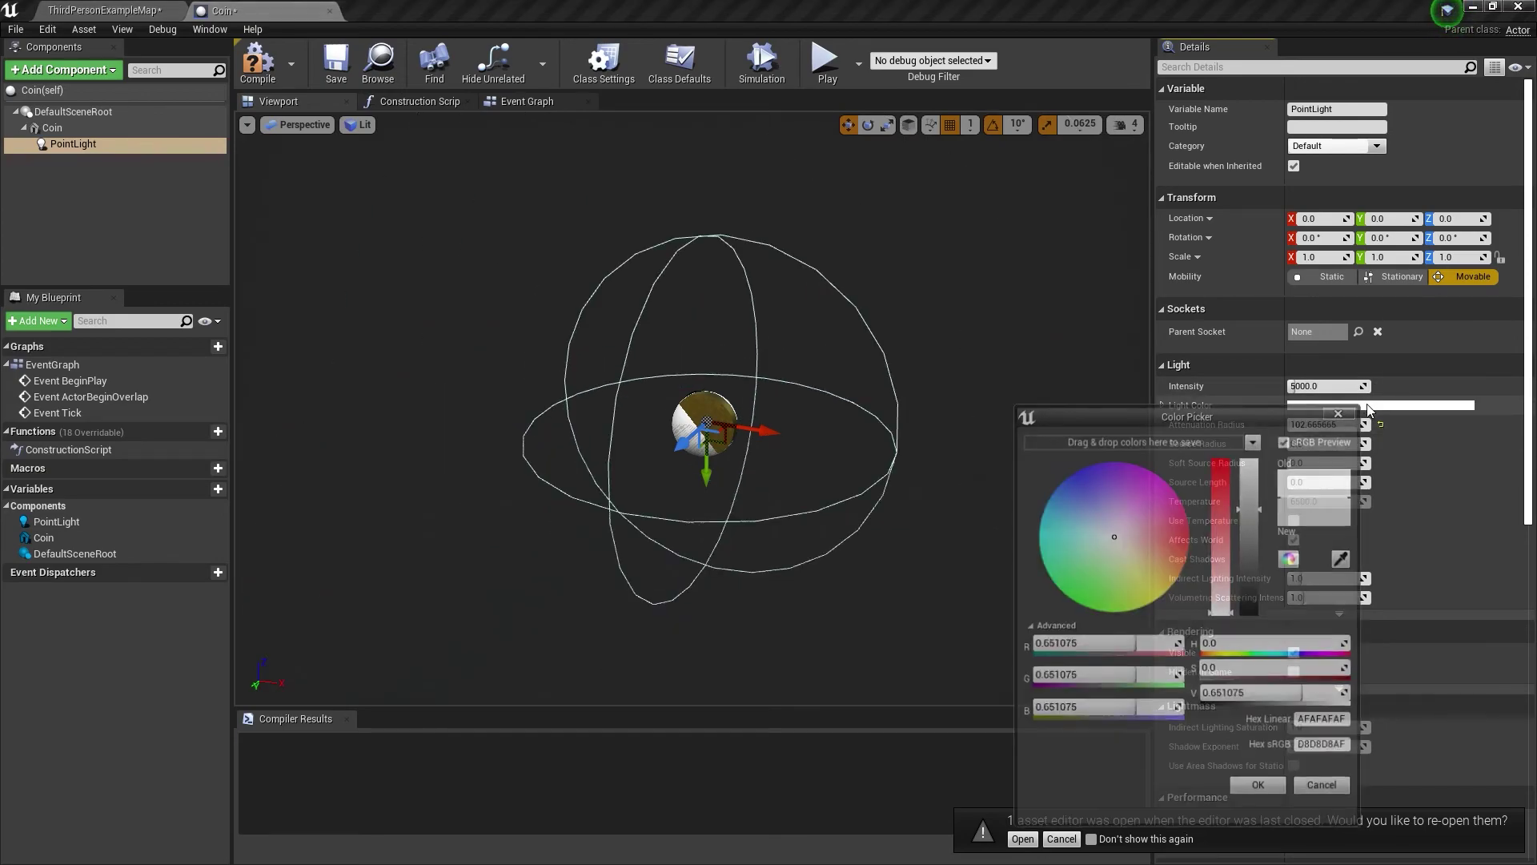
click(1346, 561)
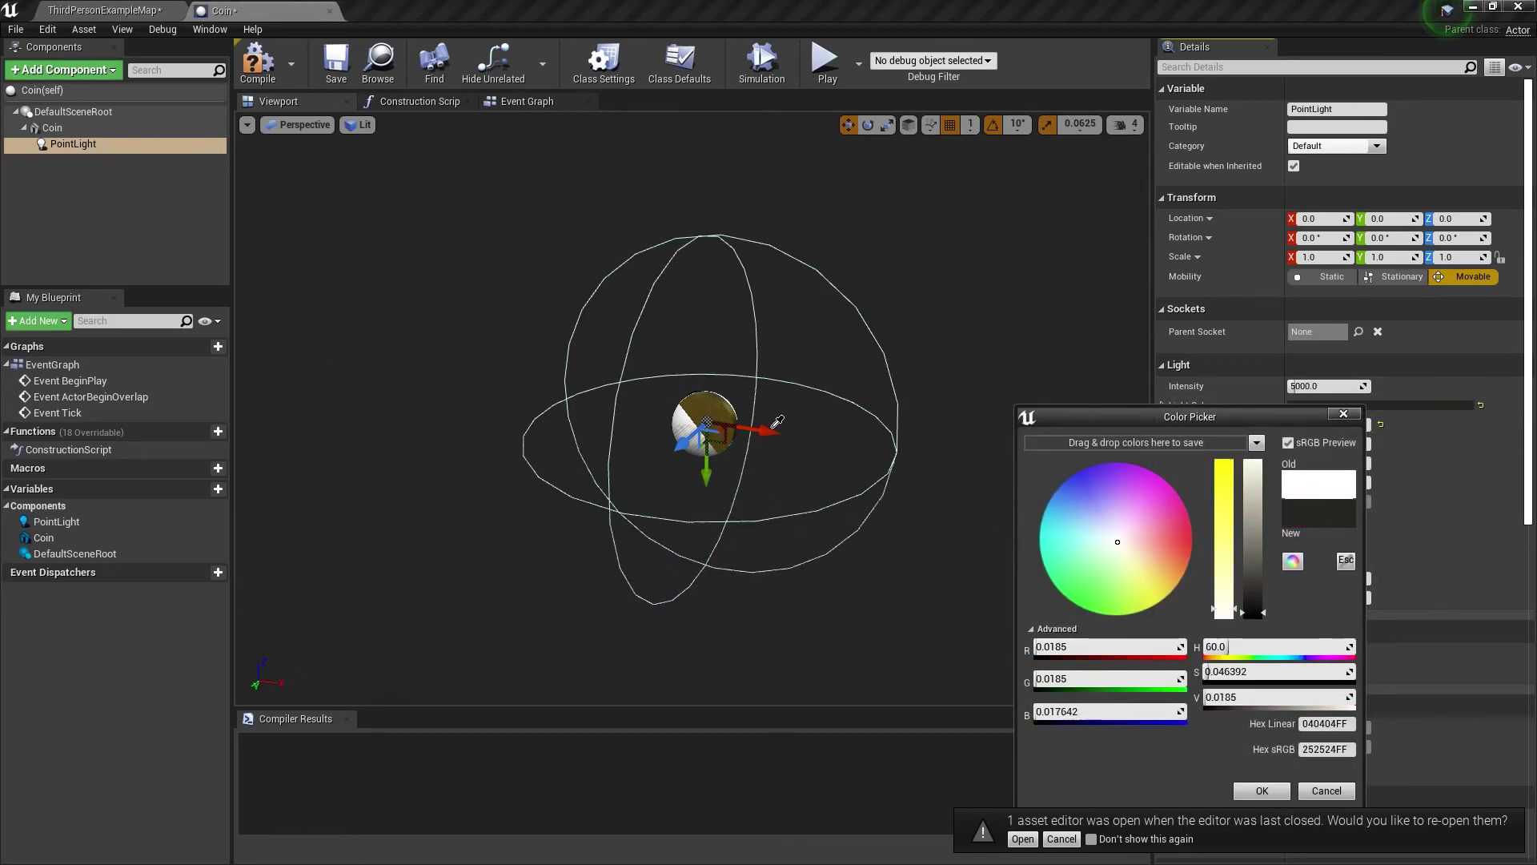
click(716, 402)
drag(1259, 594, 1240, 458)
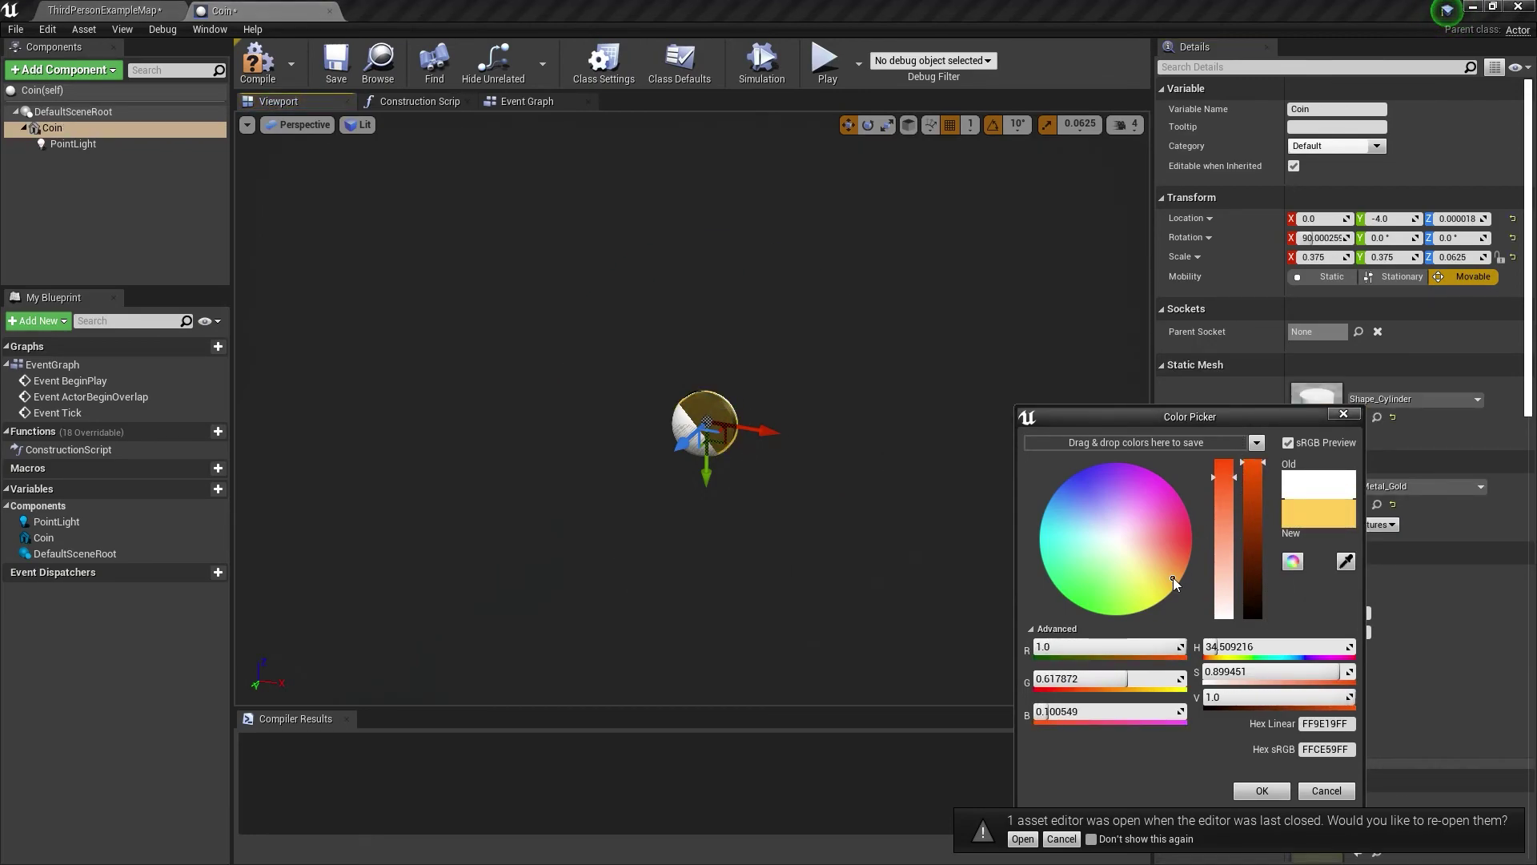
drag(1177, 575, 1169, 587)
click(1275, 791)
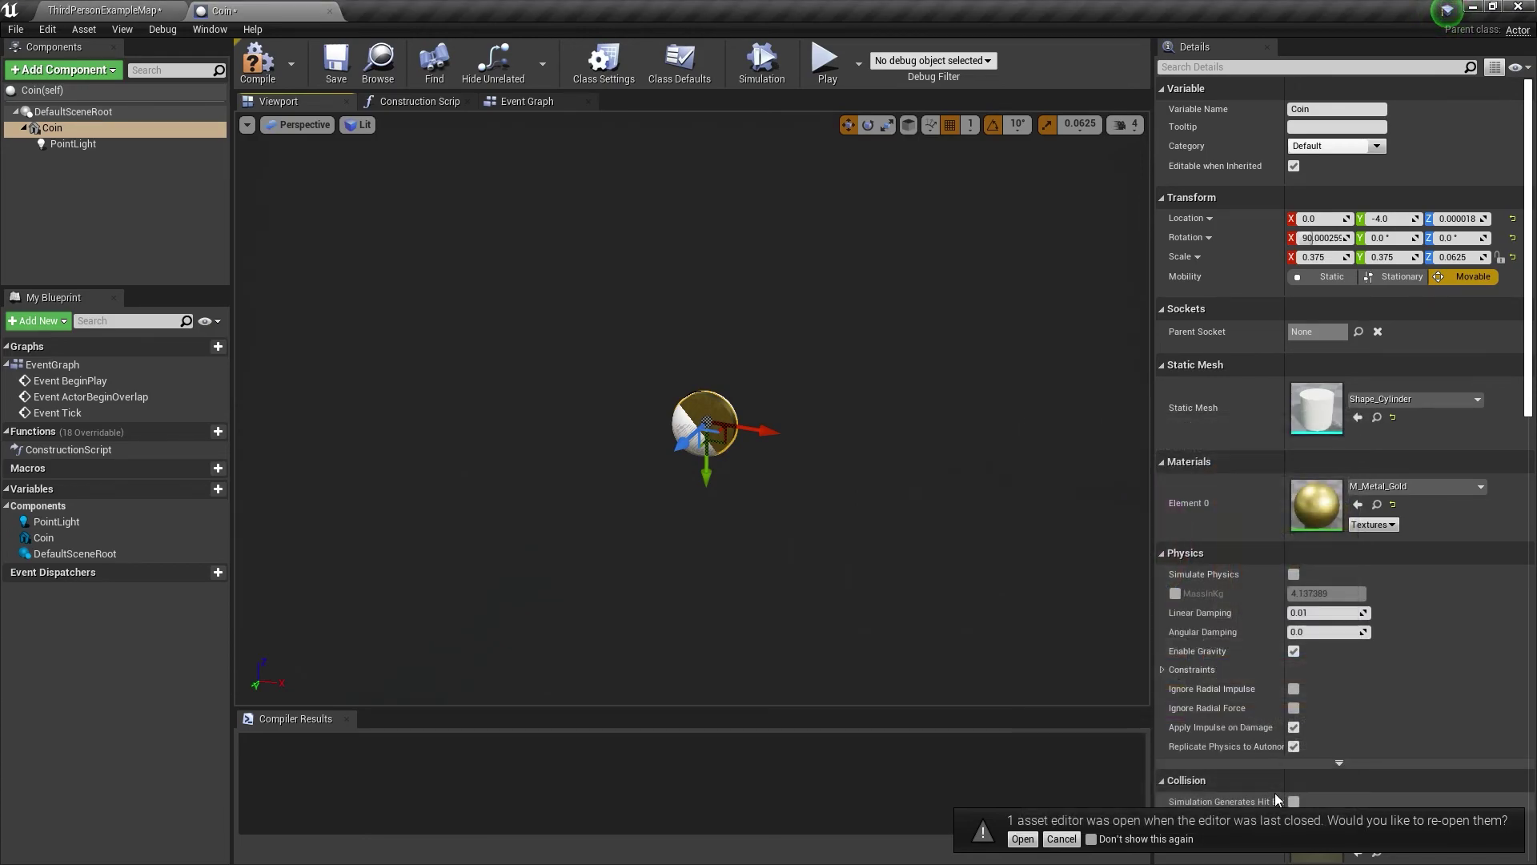
Compile the Blueprint and move the PointLight out of Coin so it is parented to DefaultSceneRoot
click(252, 72)
drag(74, 141, 60, 127)
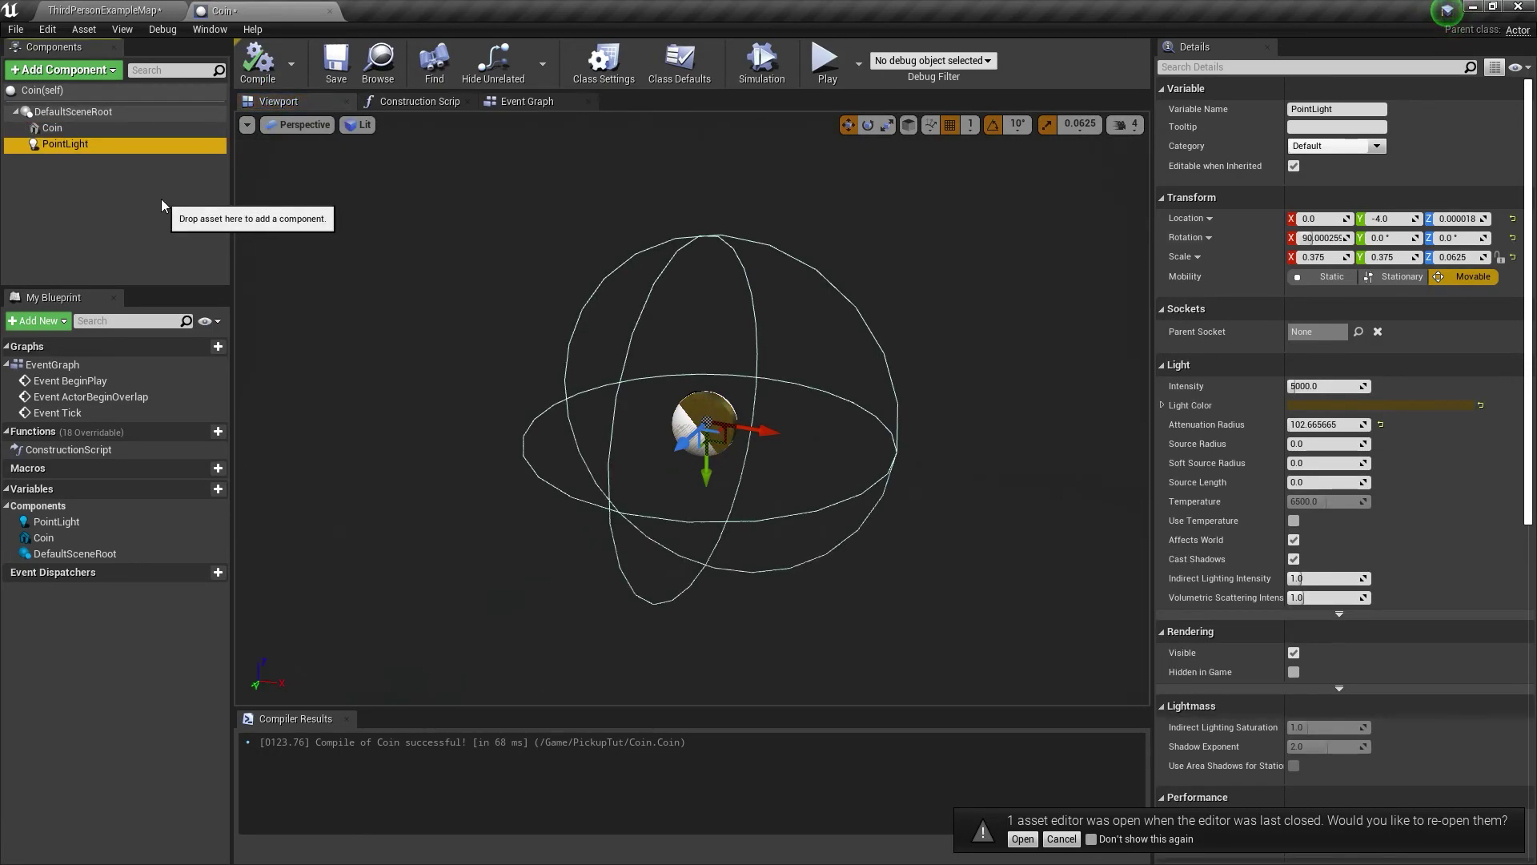
click(109, 202)
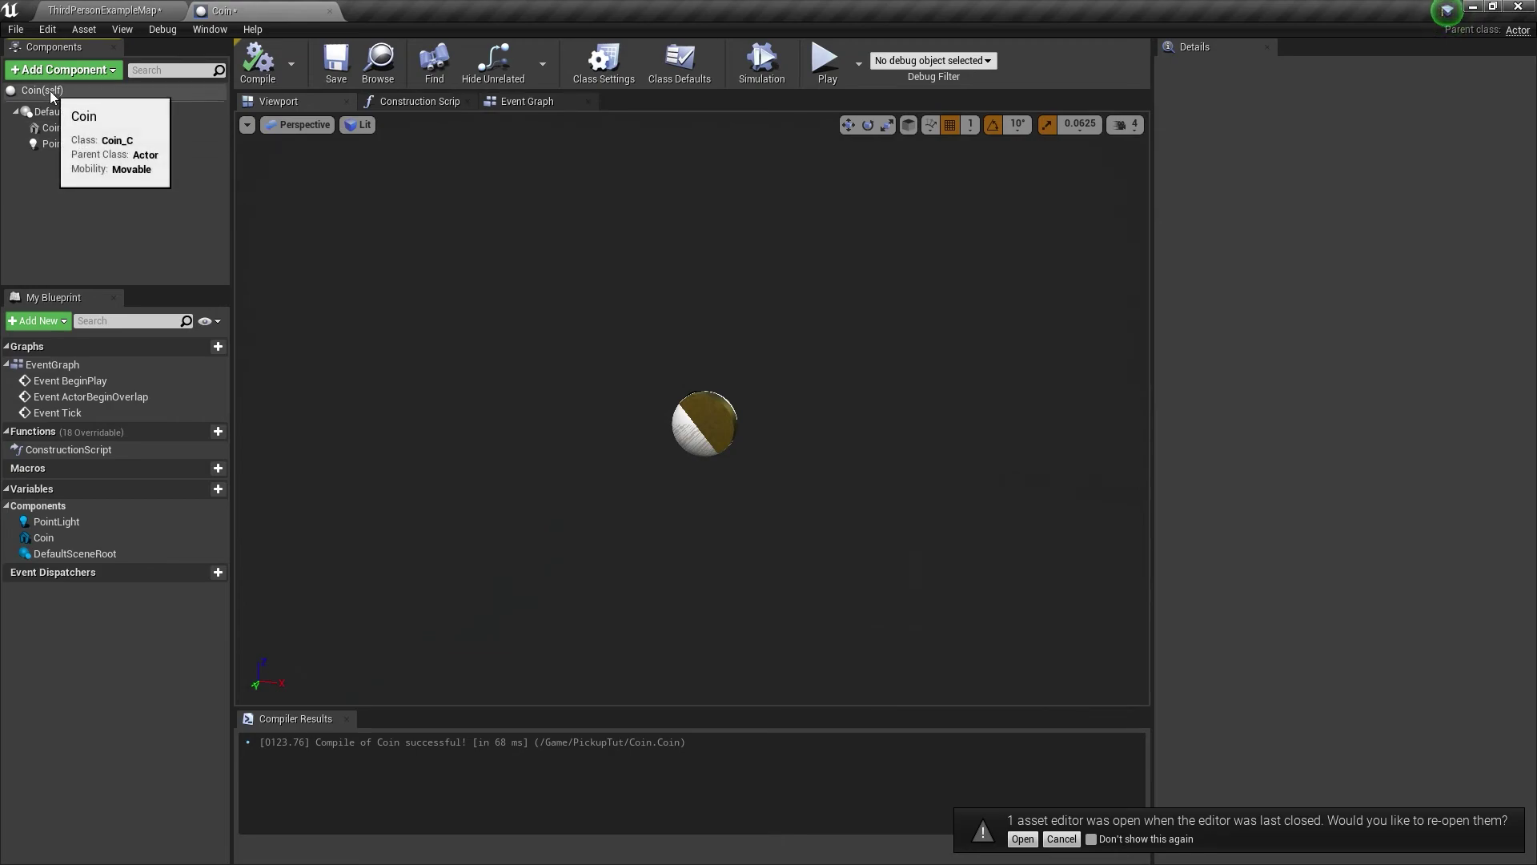
Add a Sphere Collision component under DefaultSceneRoot and name it Trigger
click(73, 111)
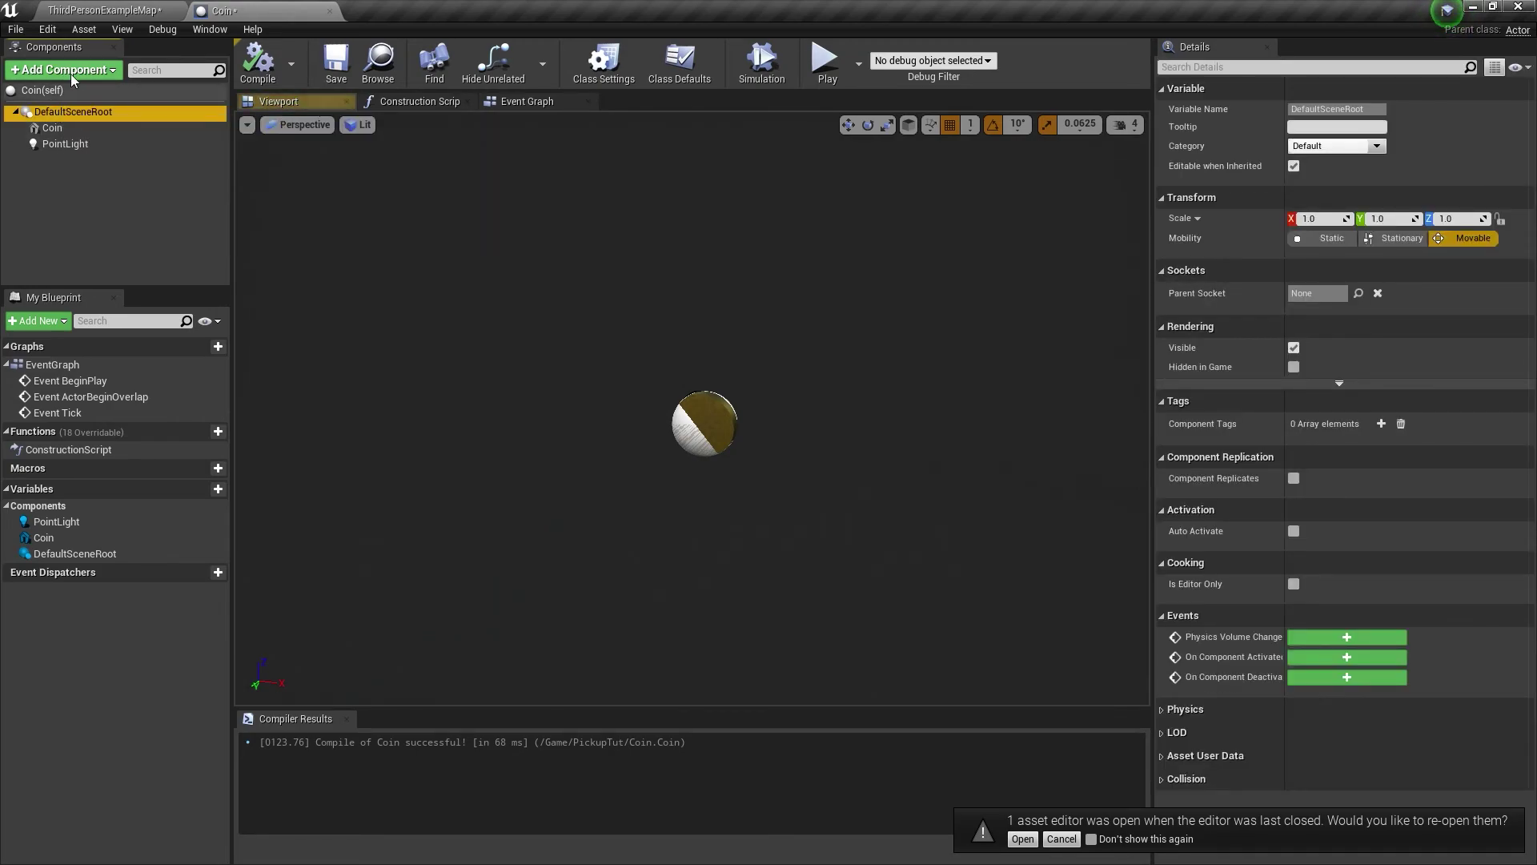
click(71, 72)
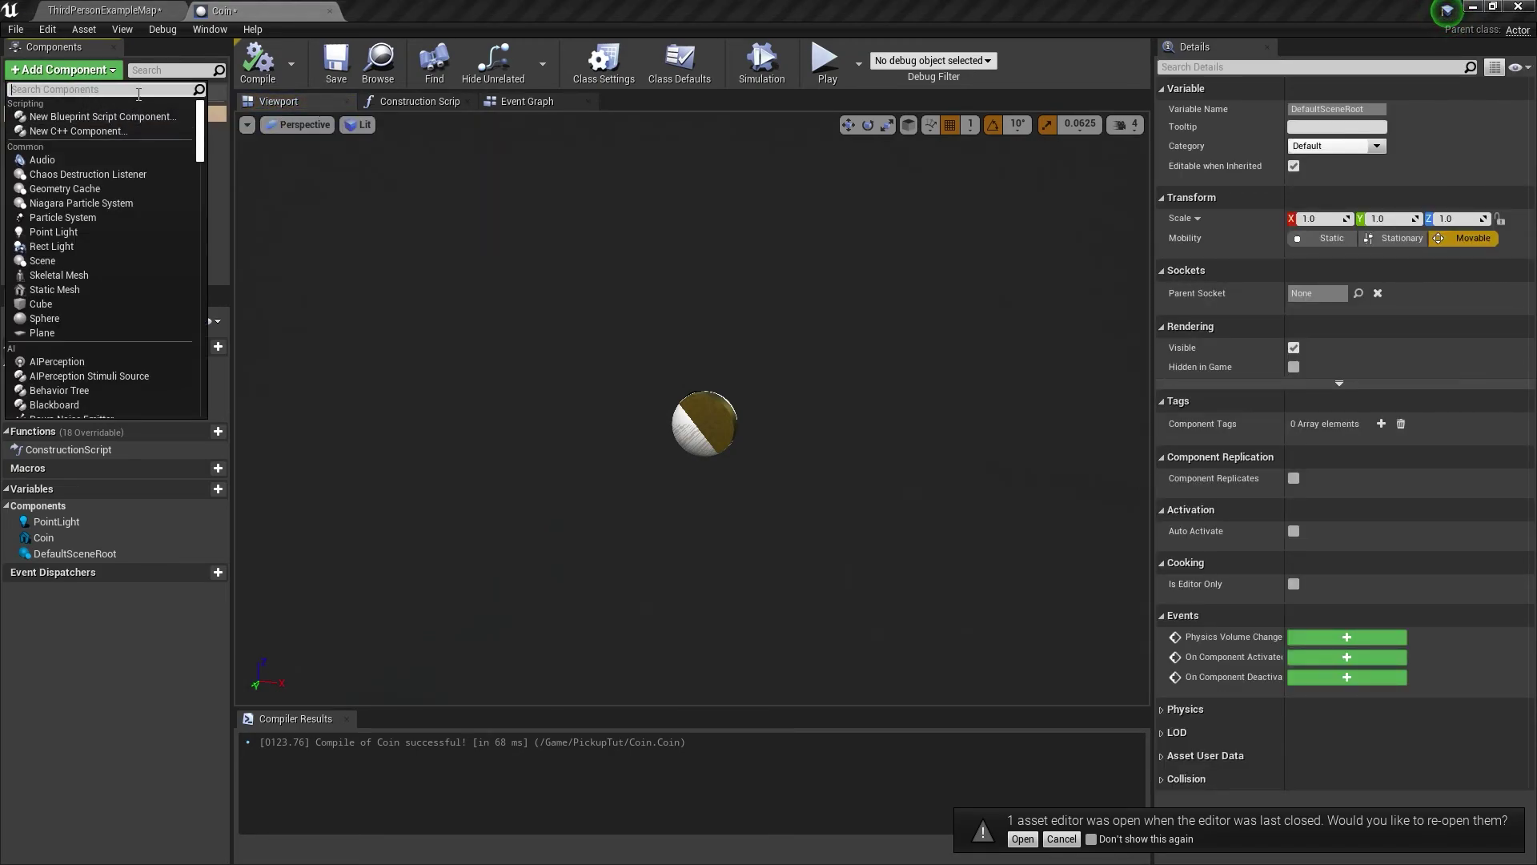
text(sphere)
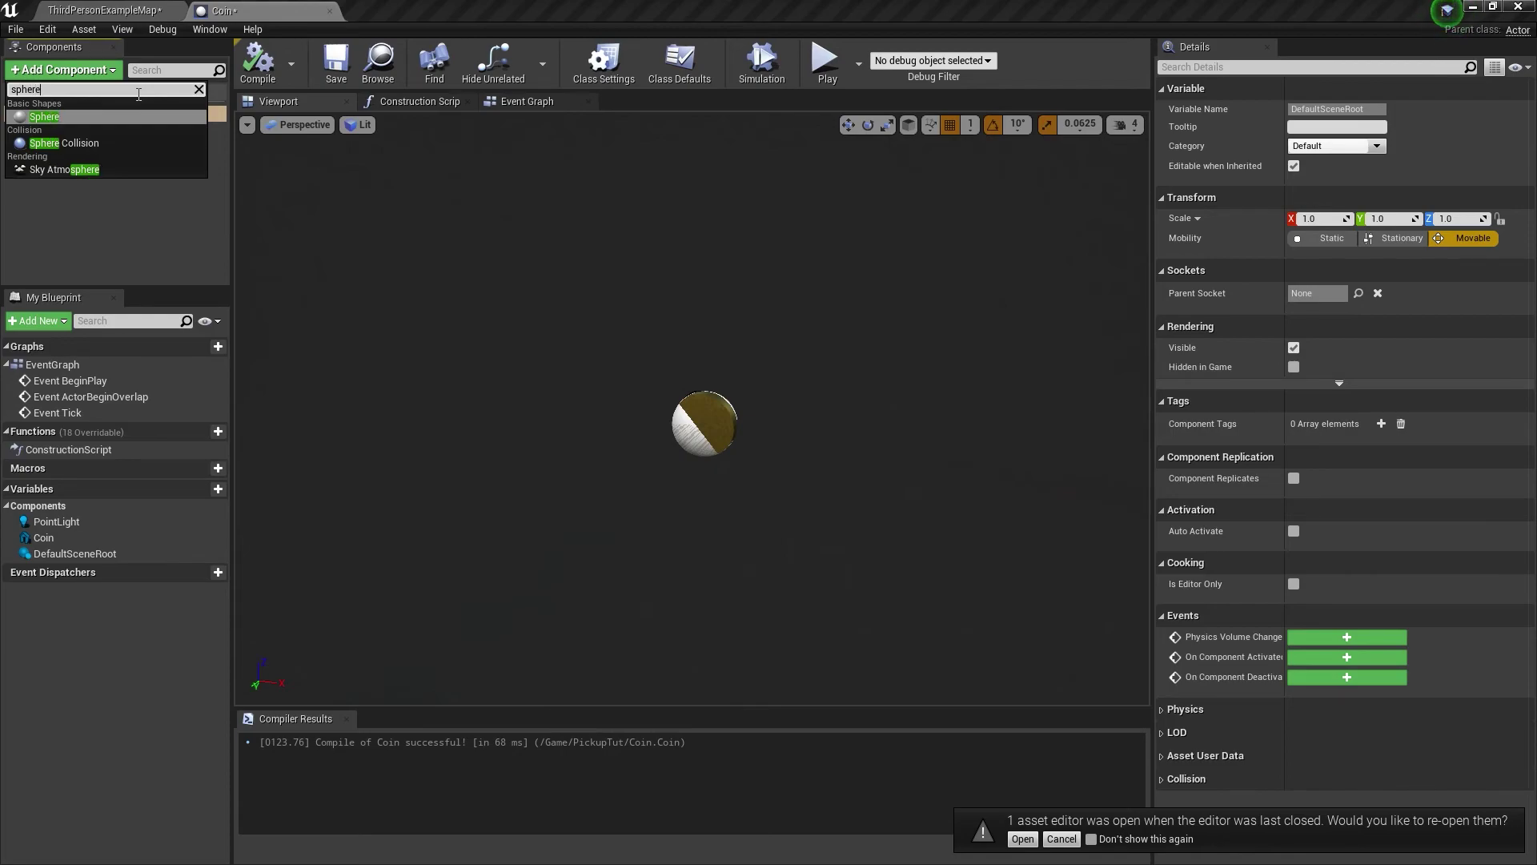
click(112, 143)
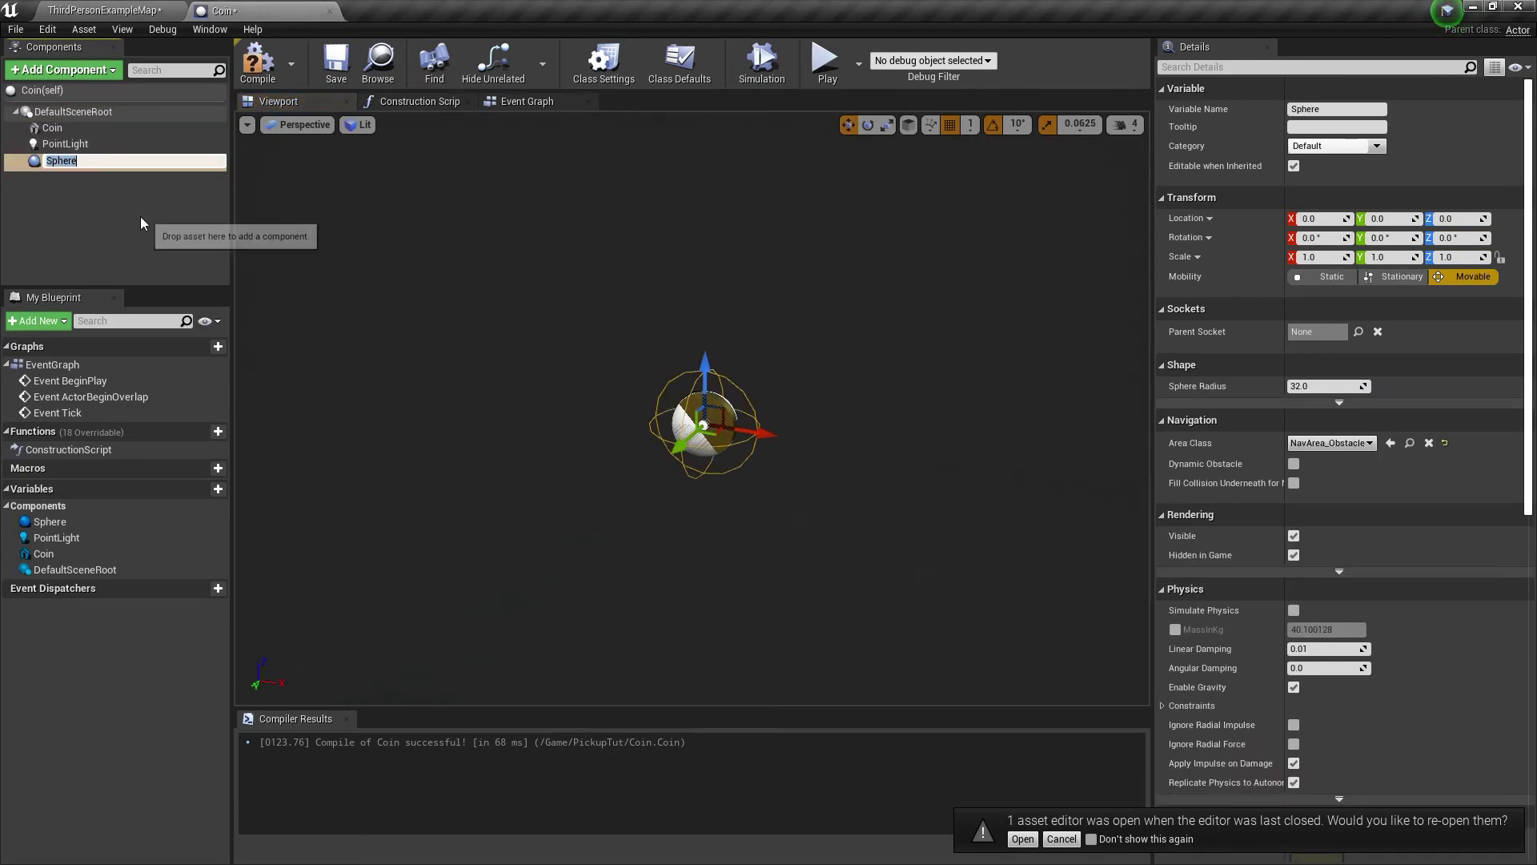
text(Trigger)
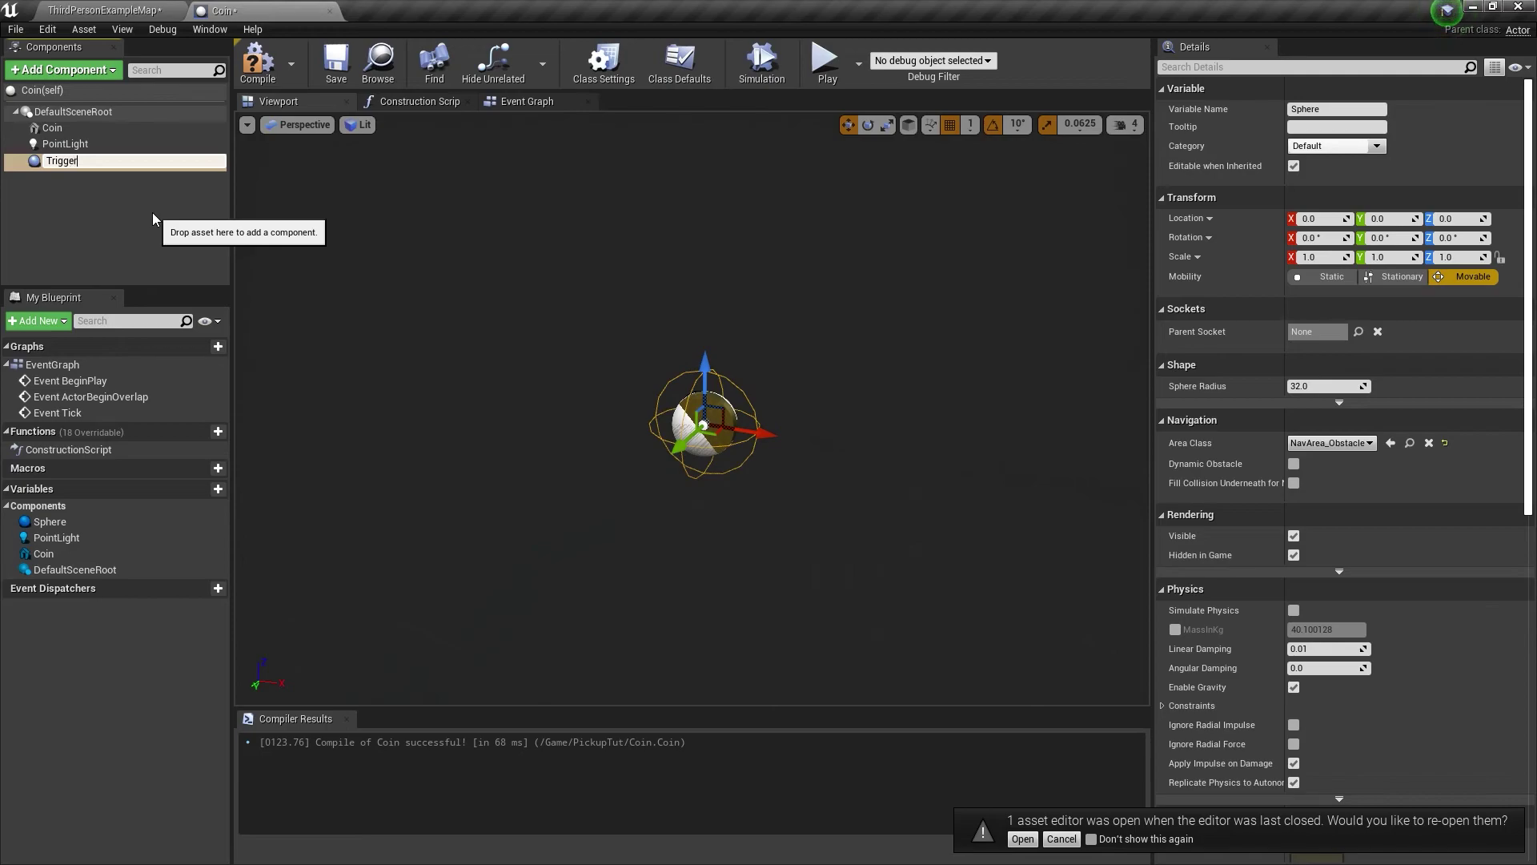
key(Return)
click(152, 213)
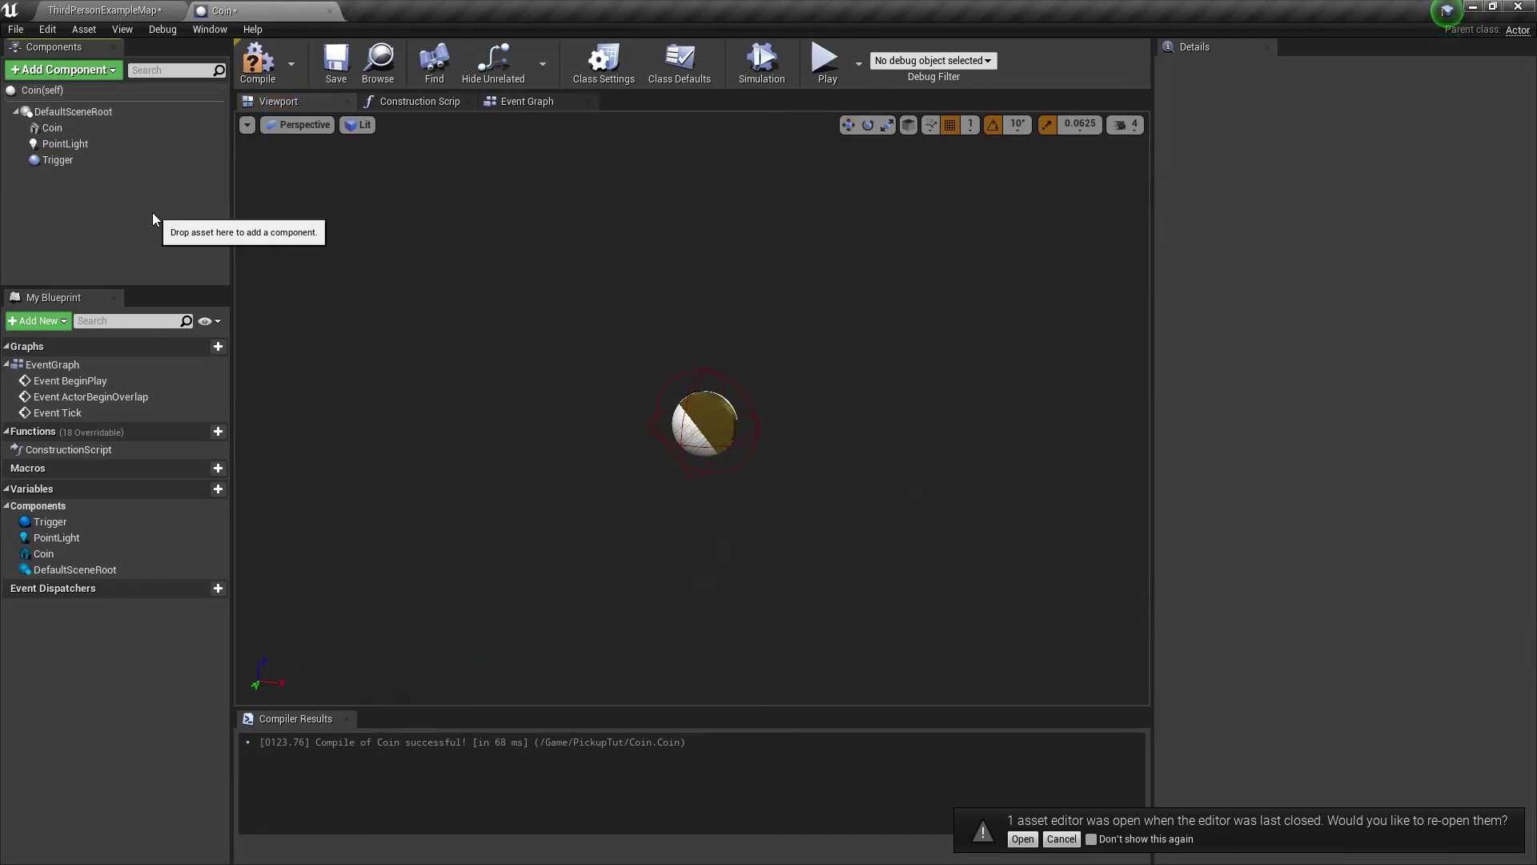
Rename the PointLight component to Coin Light
right_click(72, 145)
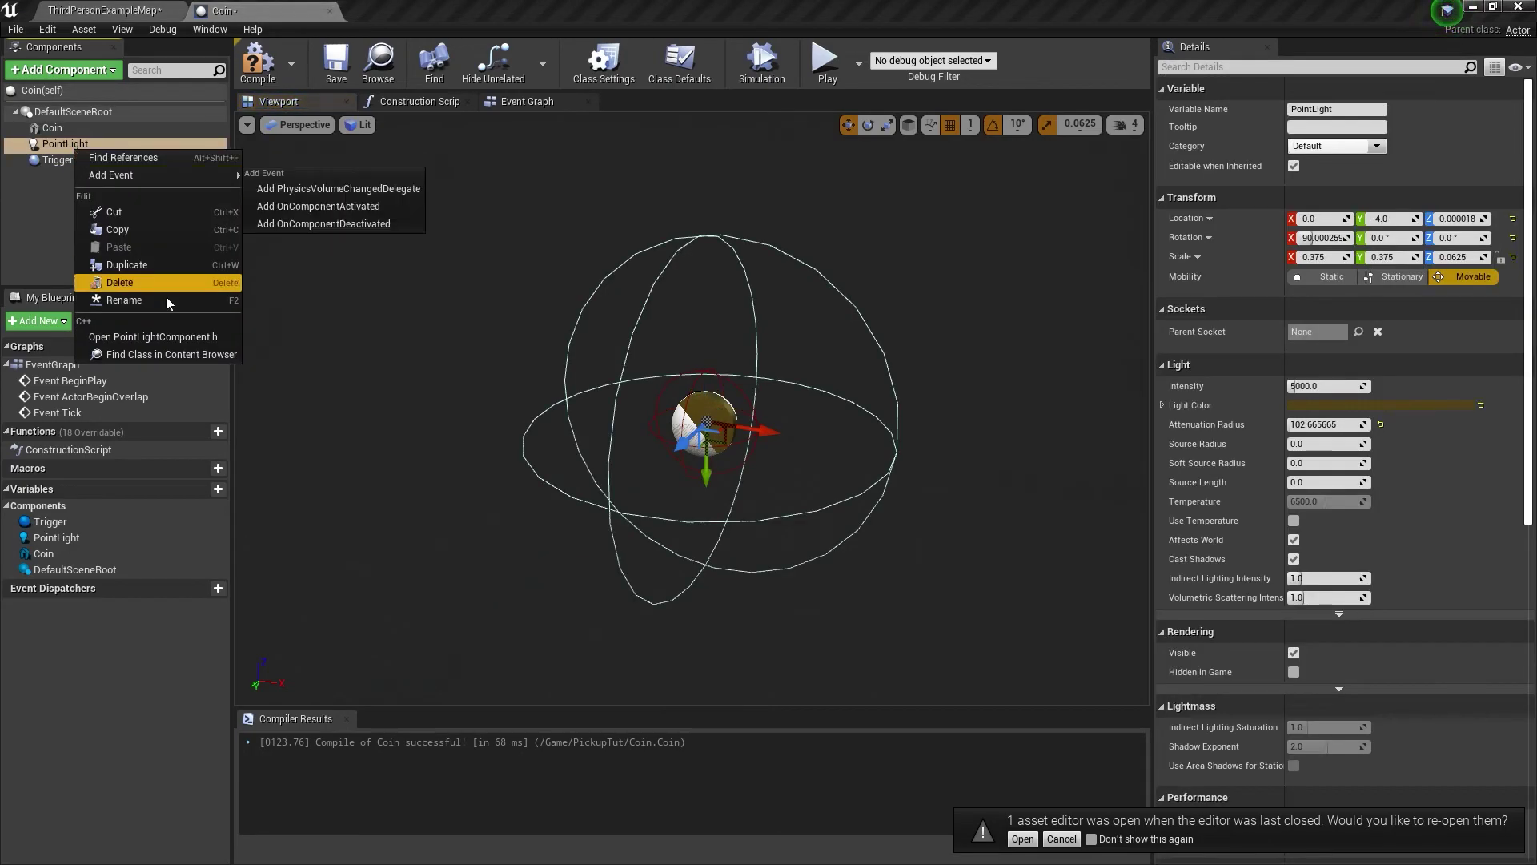
click(165, 298)
text(Coin Light)
key(Return)
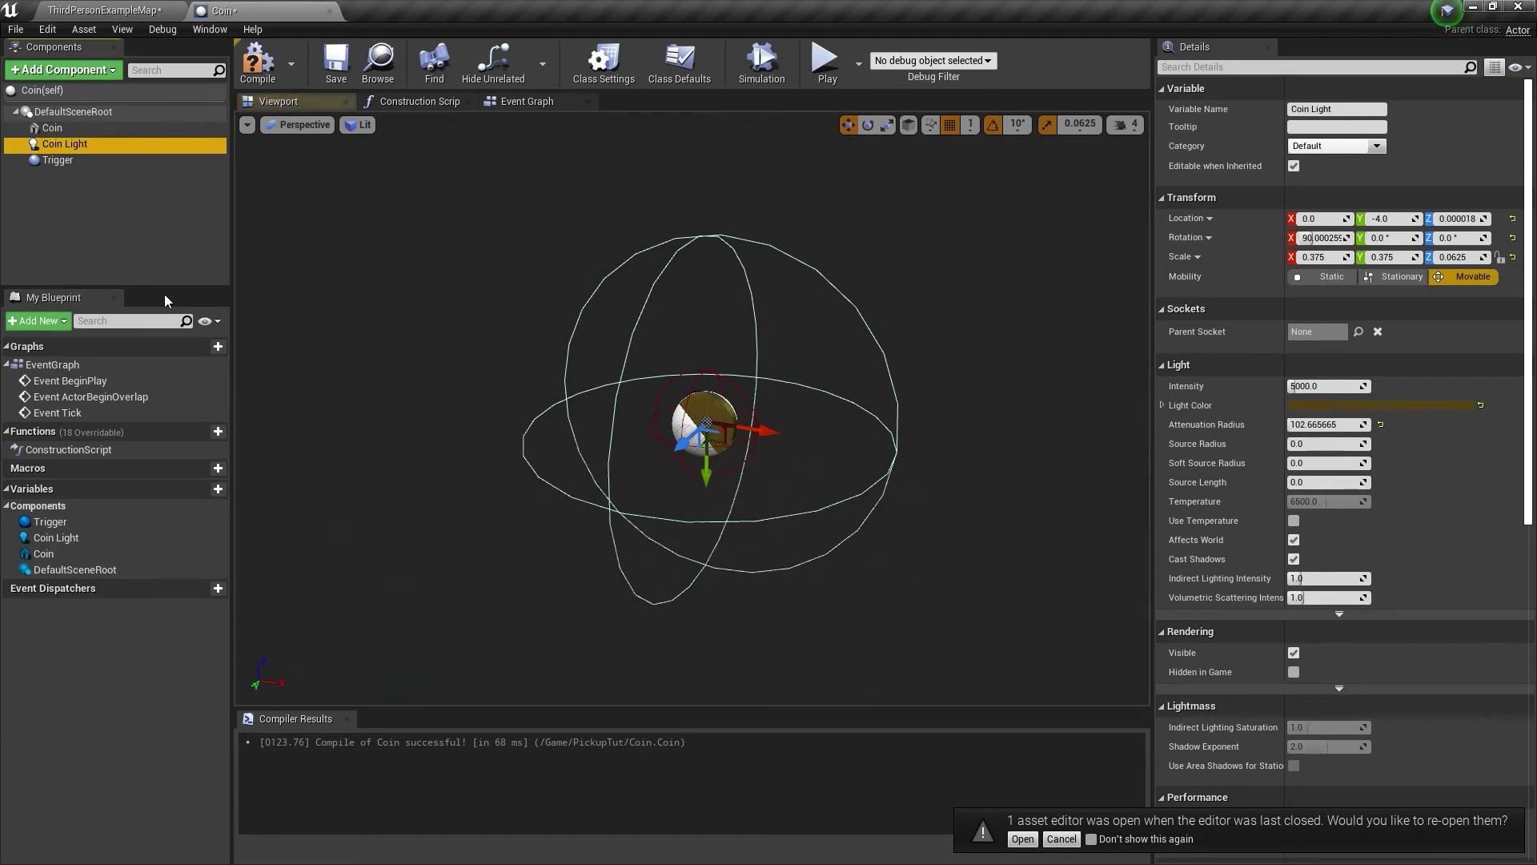
Place a Coin actor from the PickupTut folder on the level floor beside the stairs and try to play the level
click(151, 232)
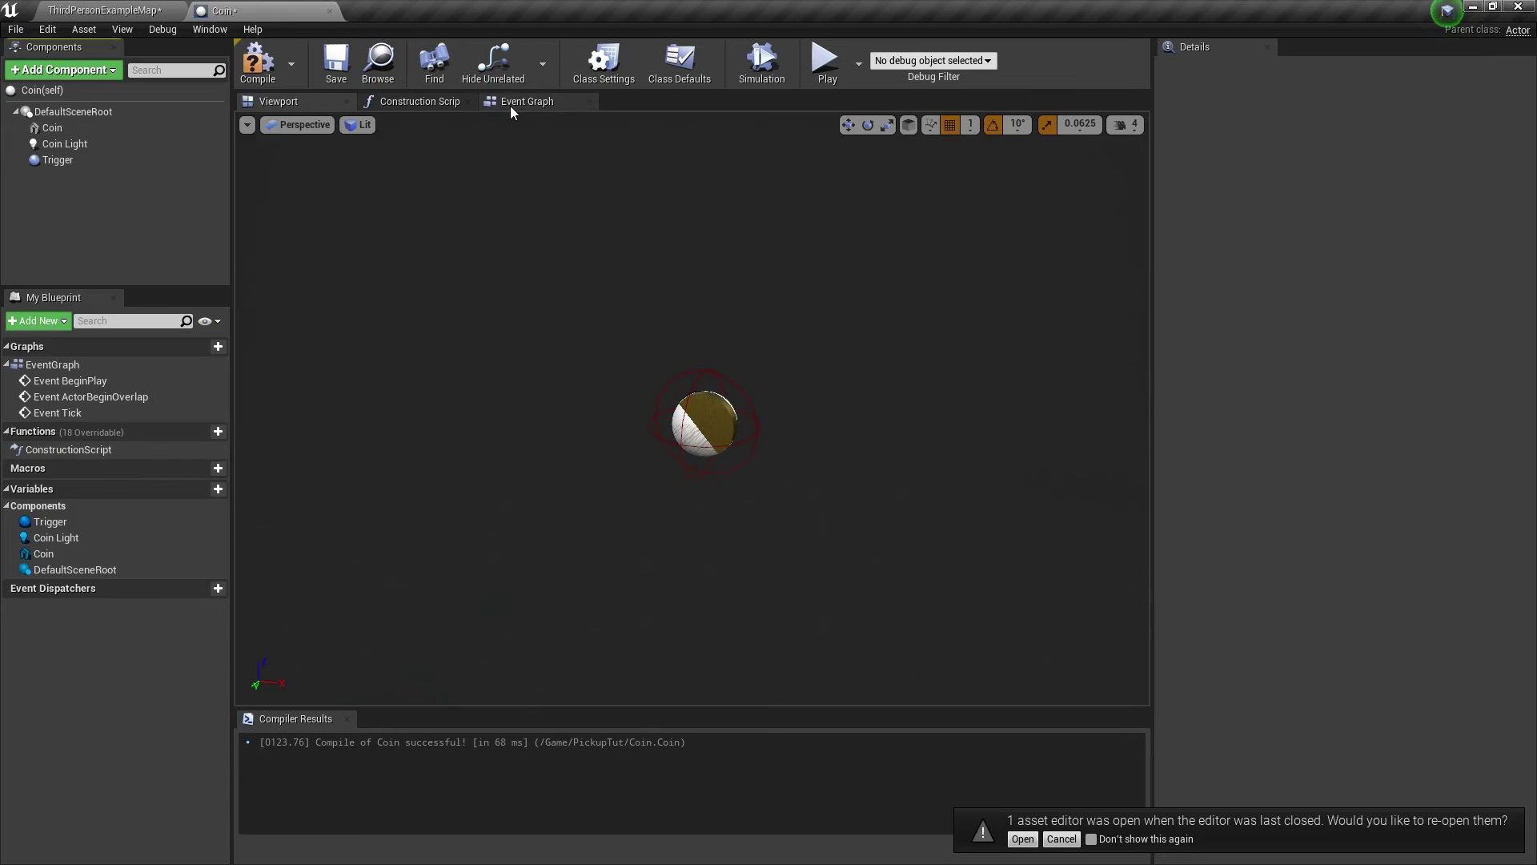
click(103, 12)
drag(34, 733, 776, 410)
click(873, 60)
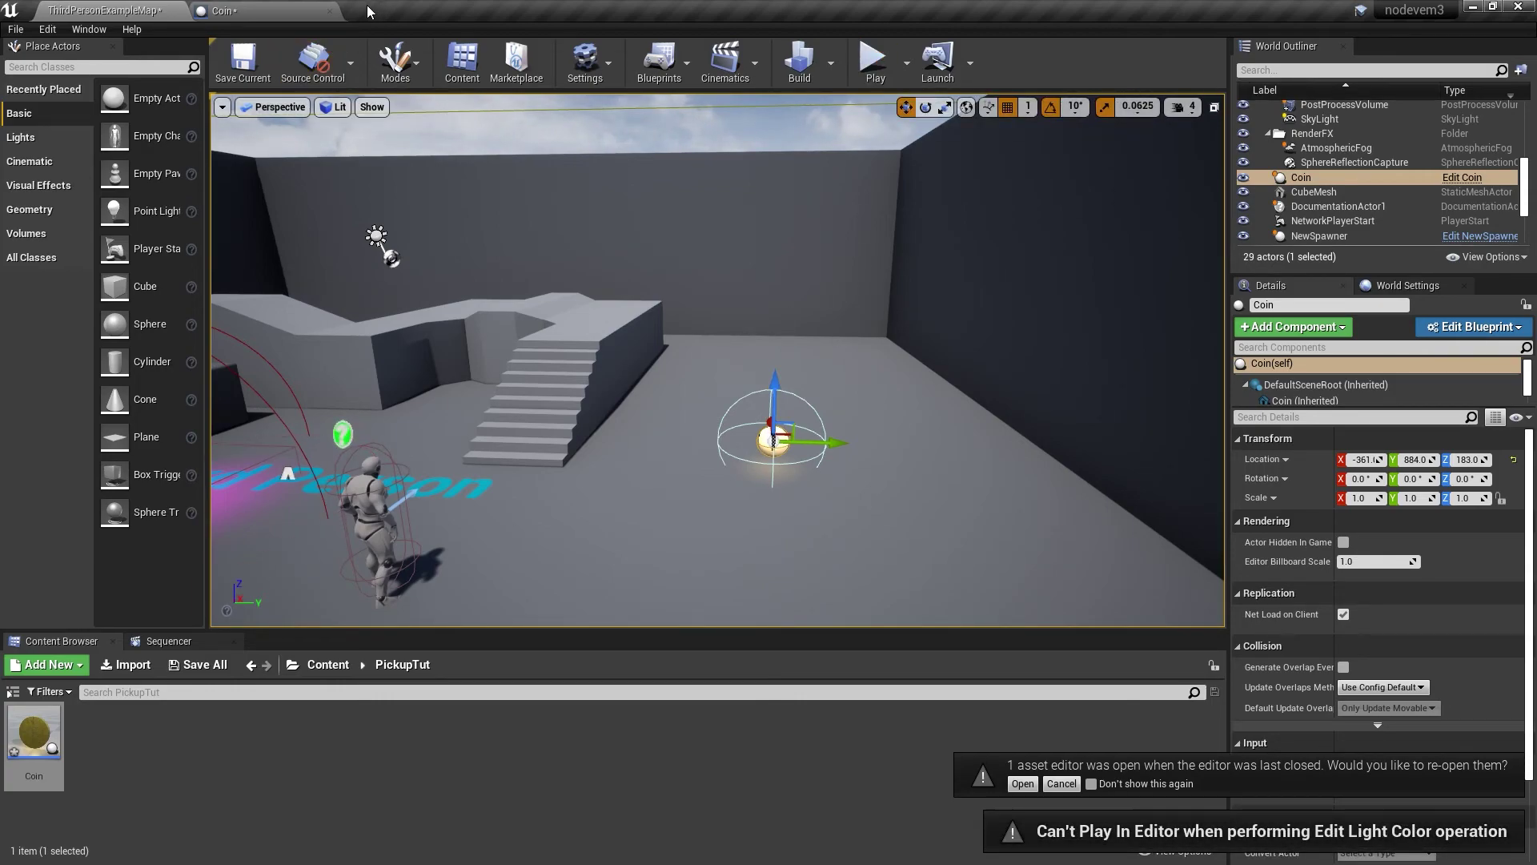
Save the Coin Blueprint and the current level
click(240, 11)
click(328, 60)
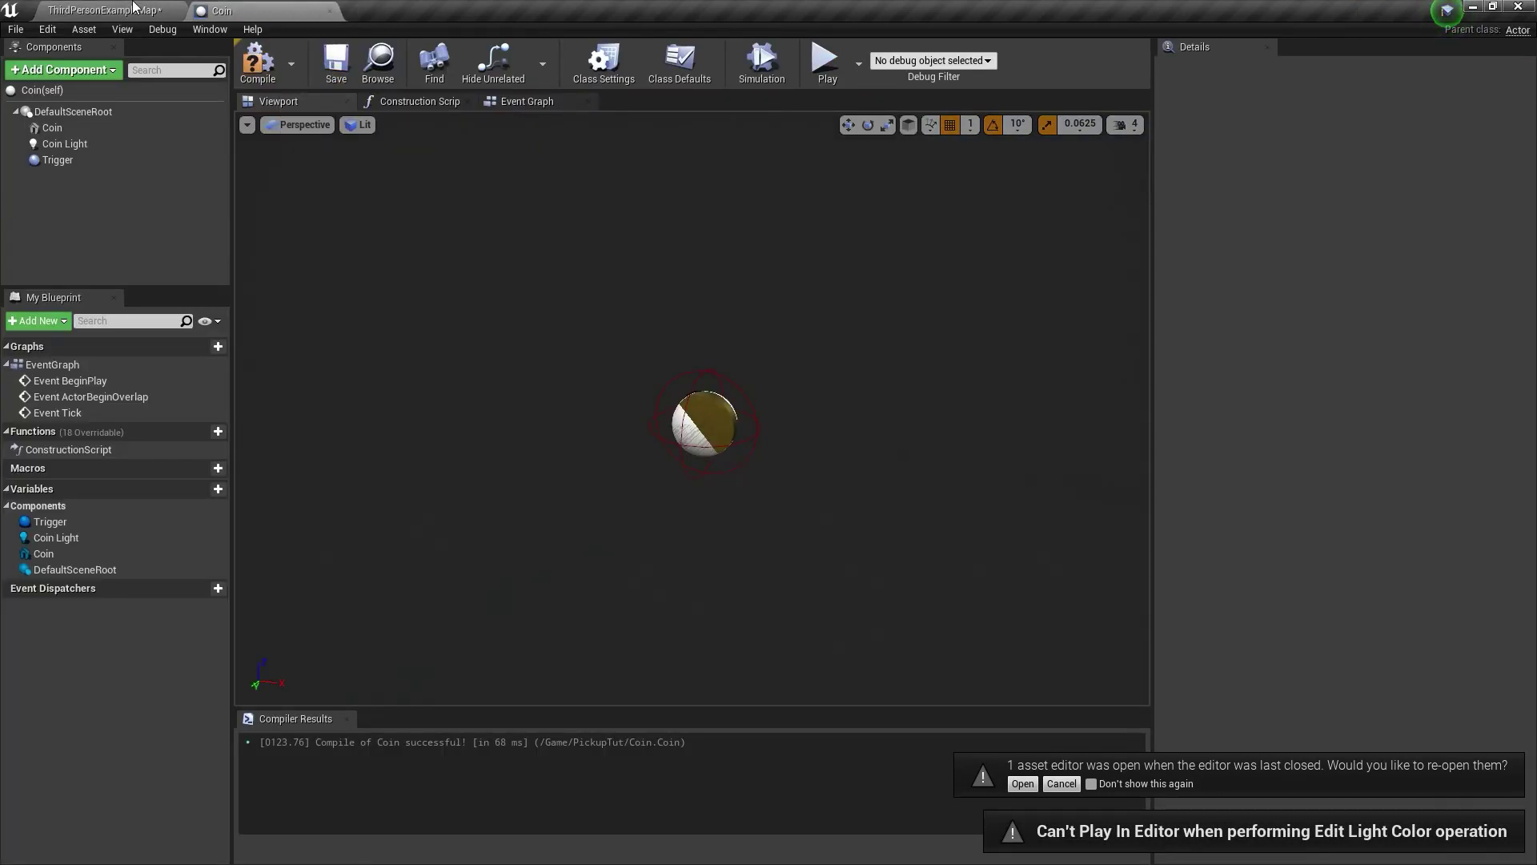
click(133, 8)
click(873, 60)
click(270, 55)
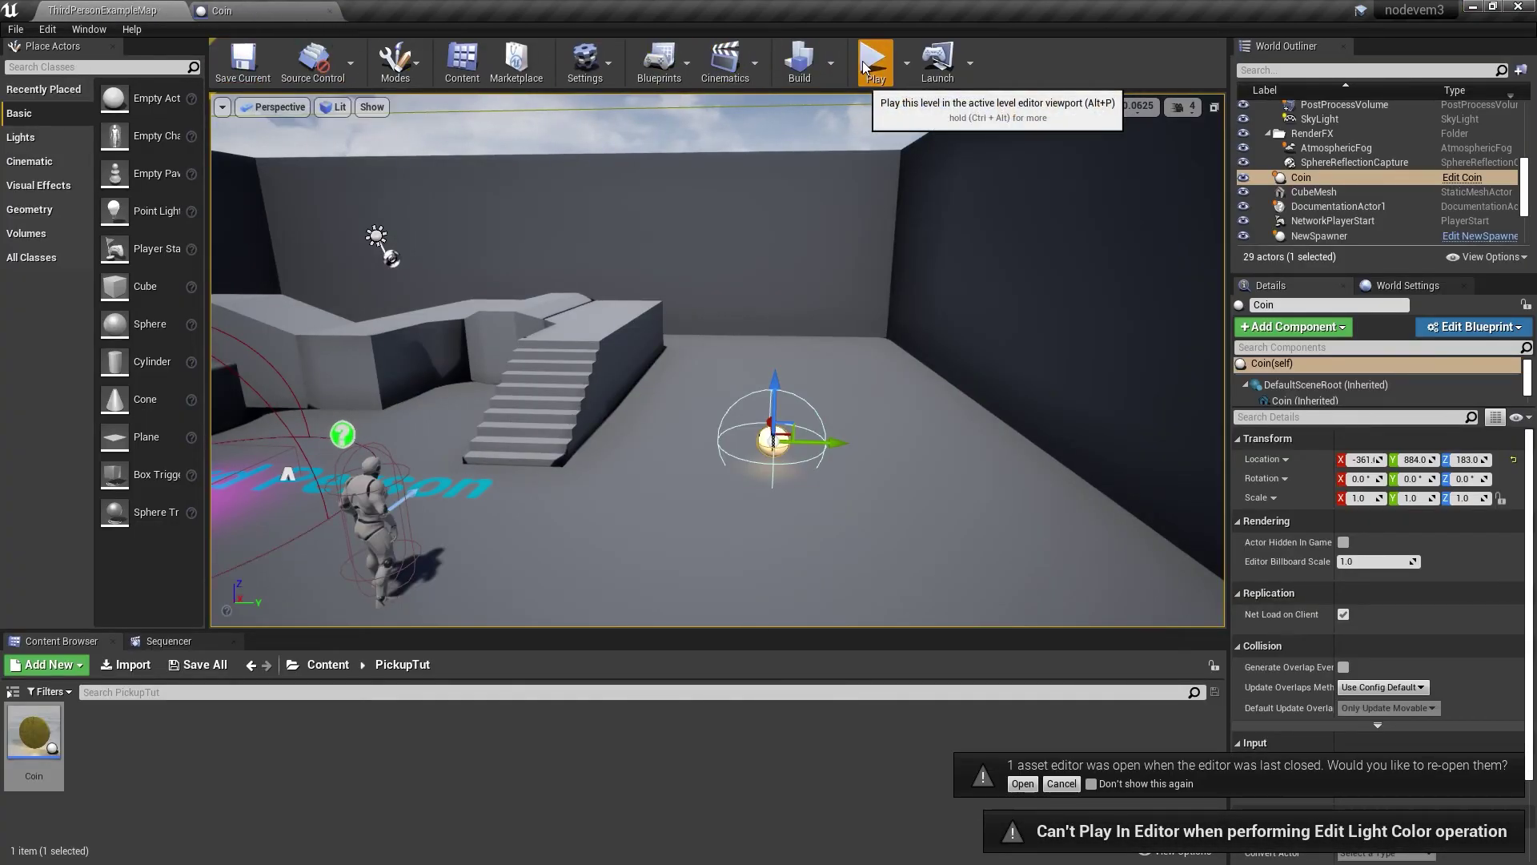
Play the level and run the character around the coin to inspect its mesh and golden light, then stop
click(874, 60)
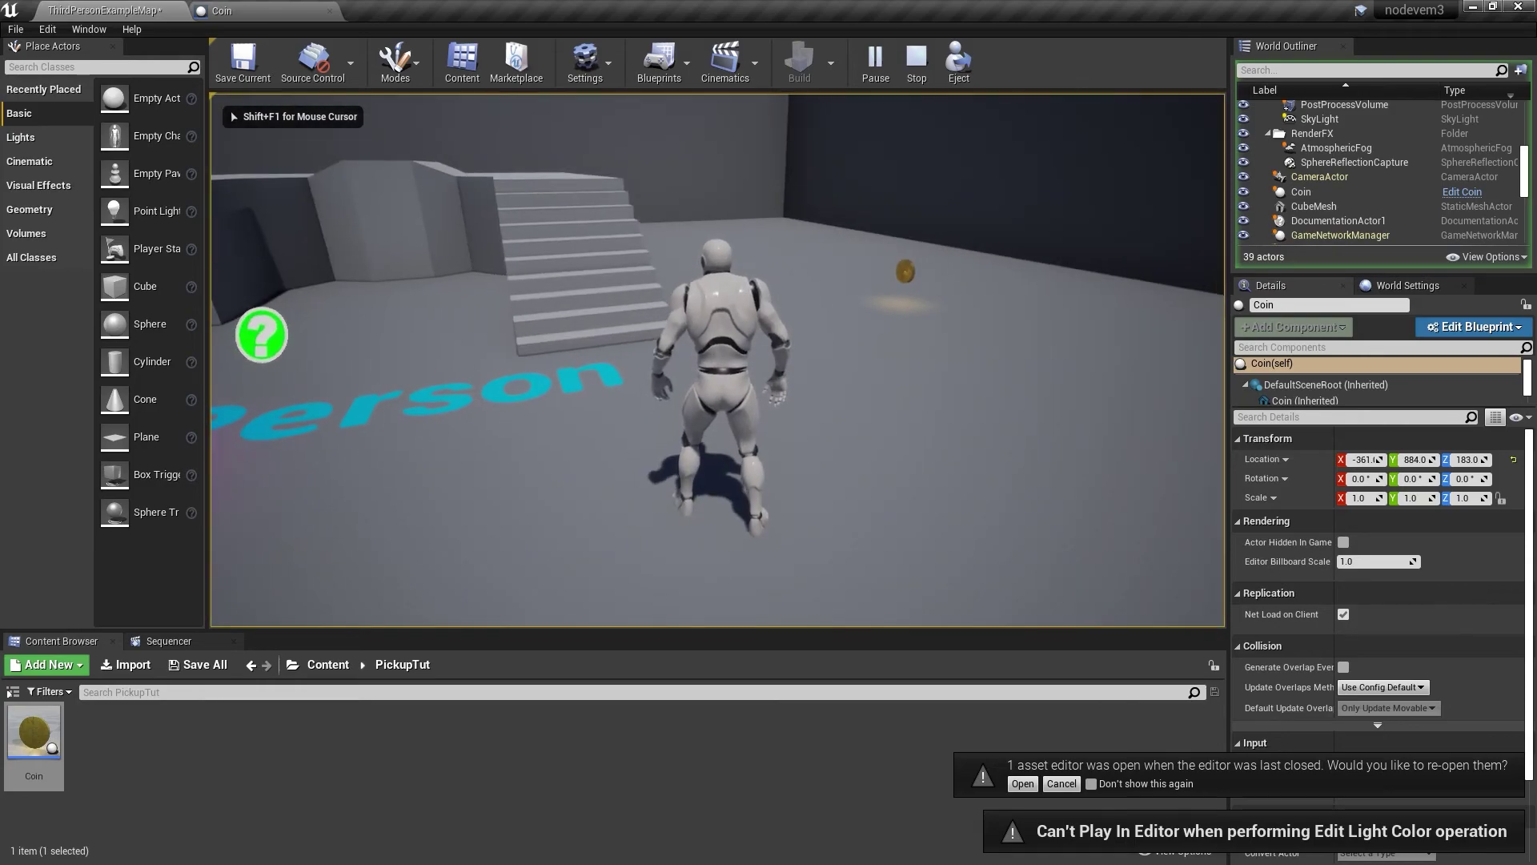
key(d)
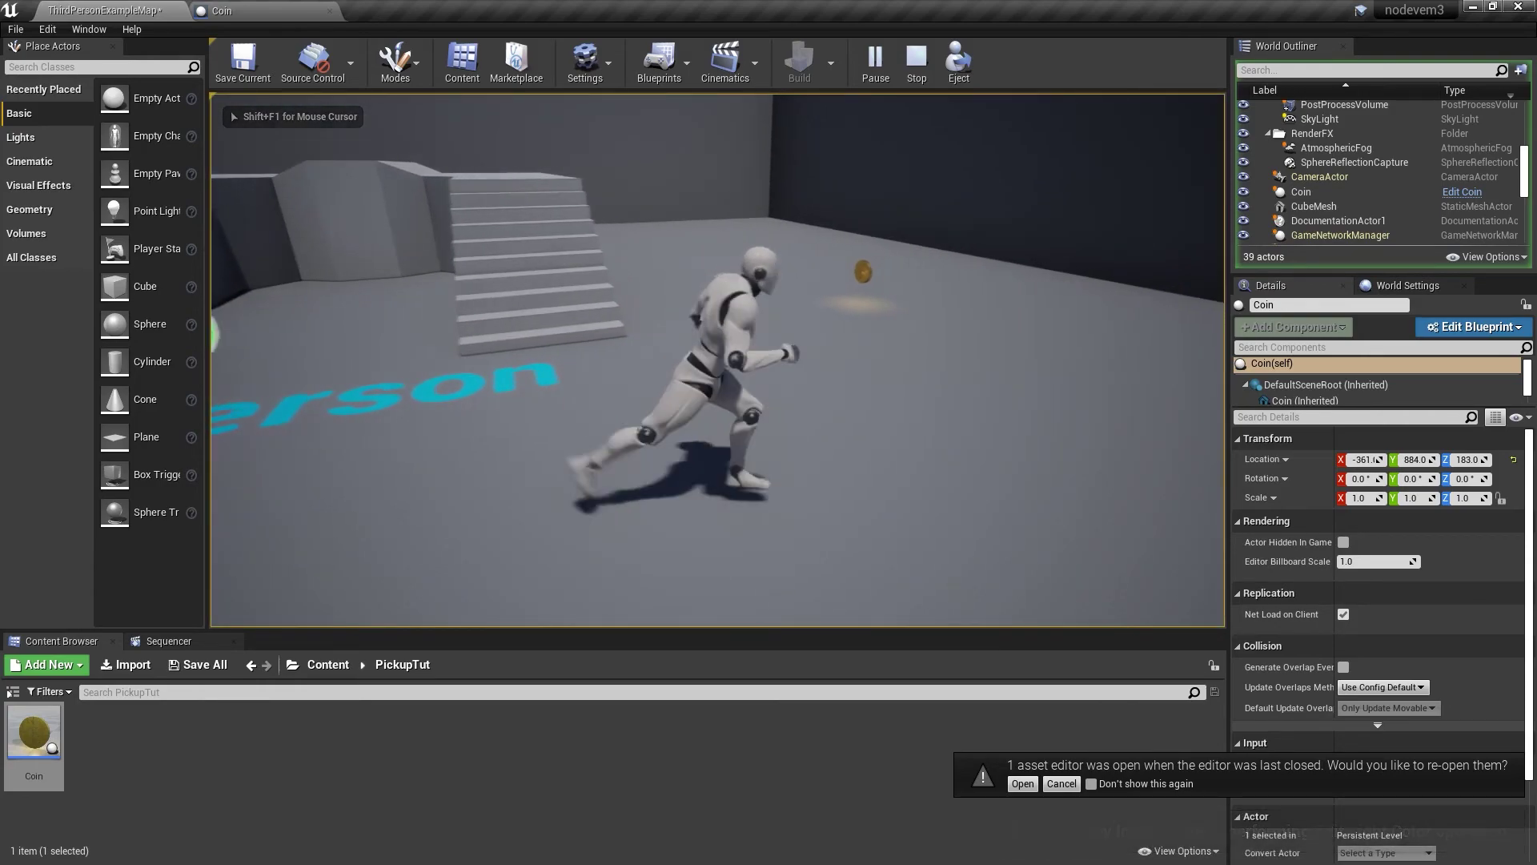
key(w)
key(d)
key(w)
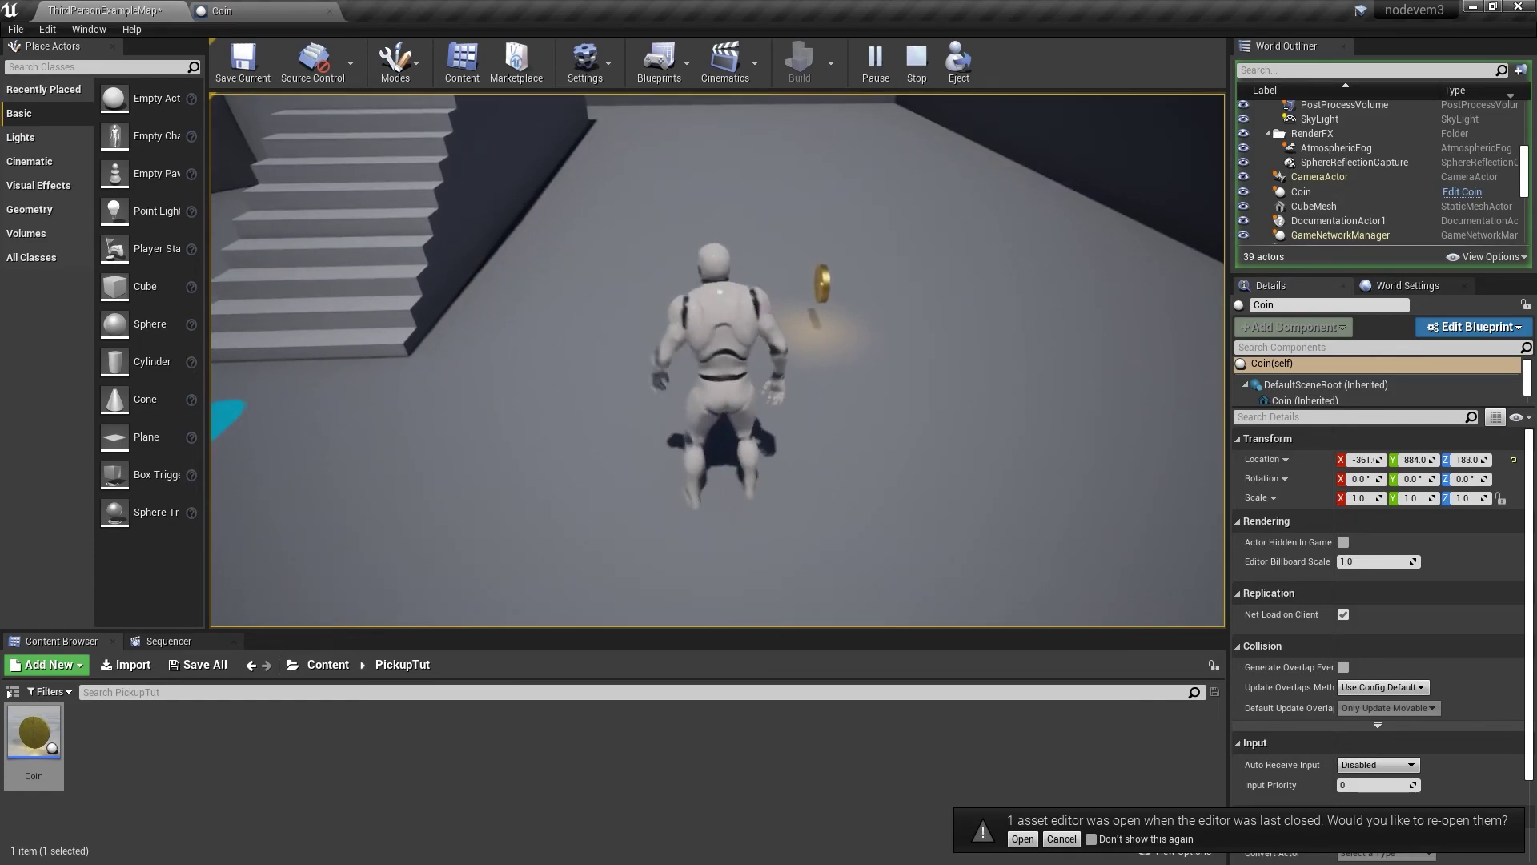
key(a)
key(s)
key(d)
key(s)
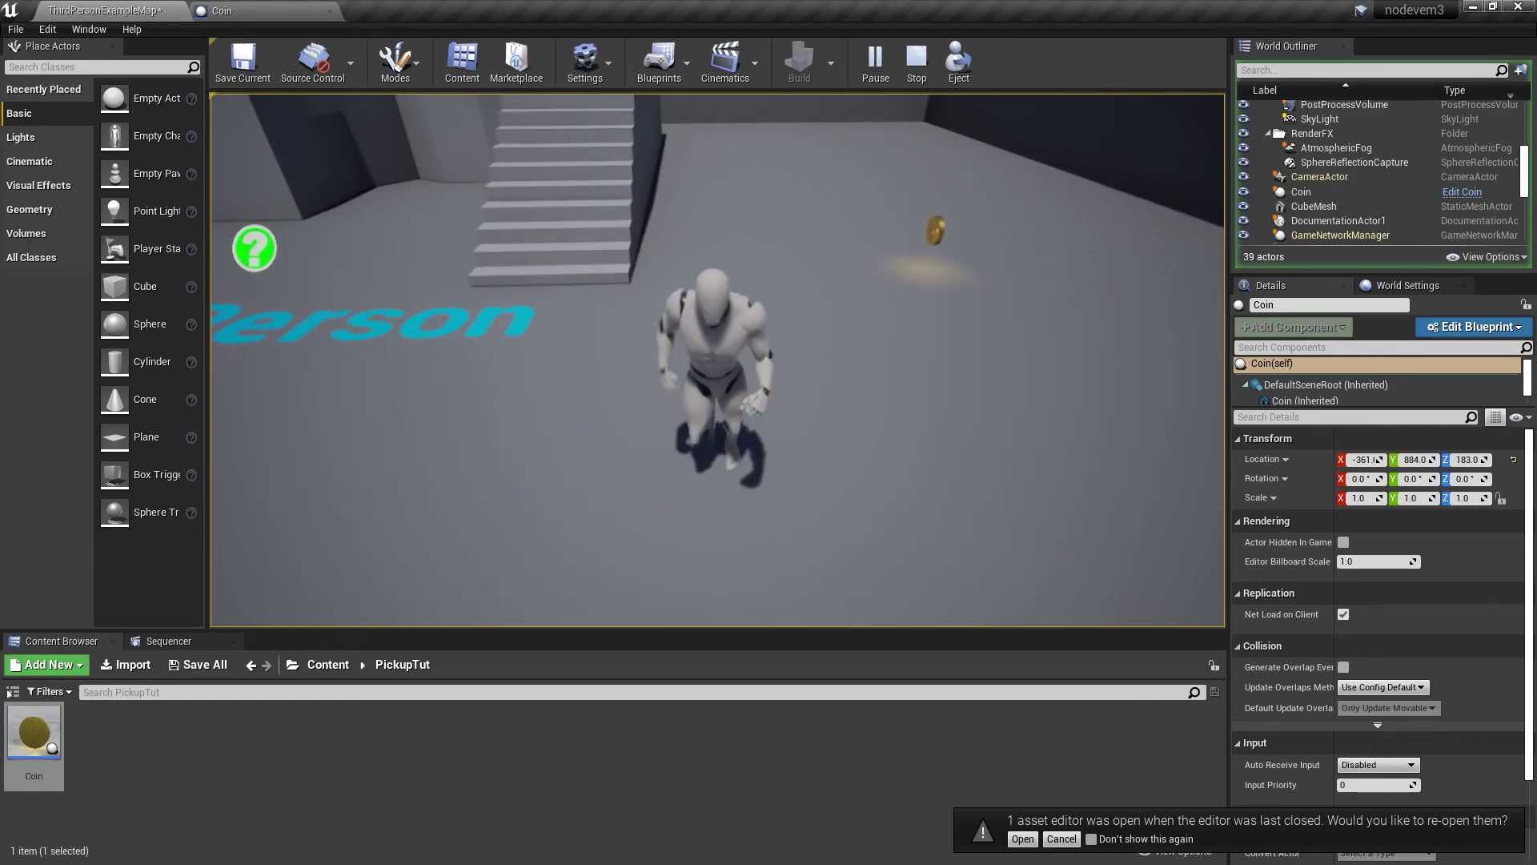
key(w)
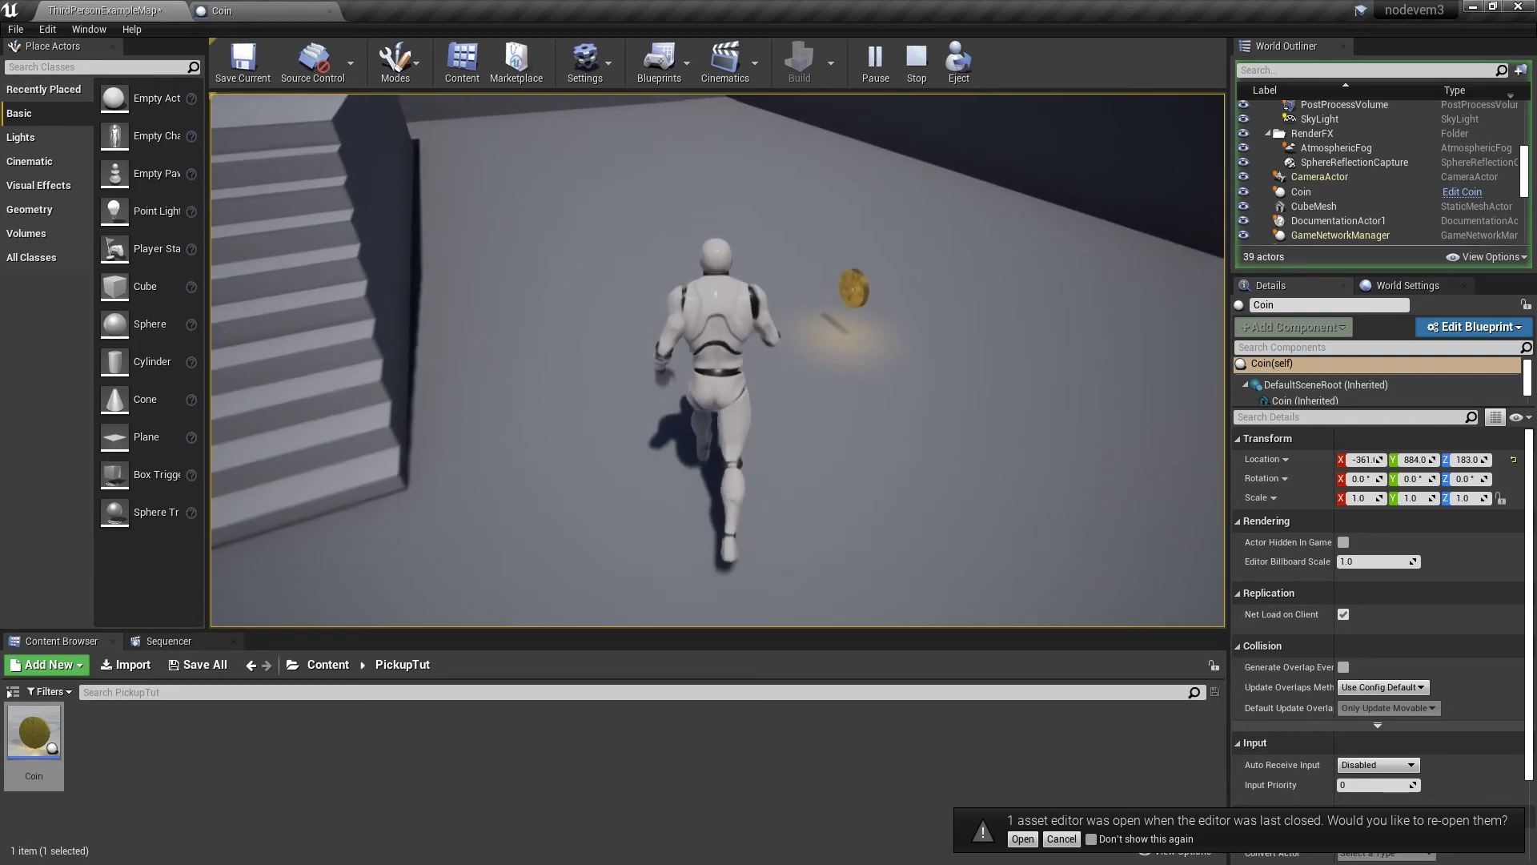
key(w)
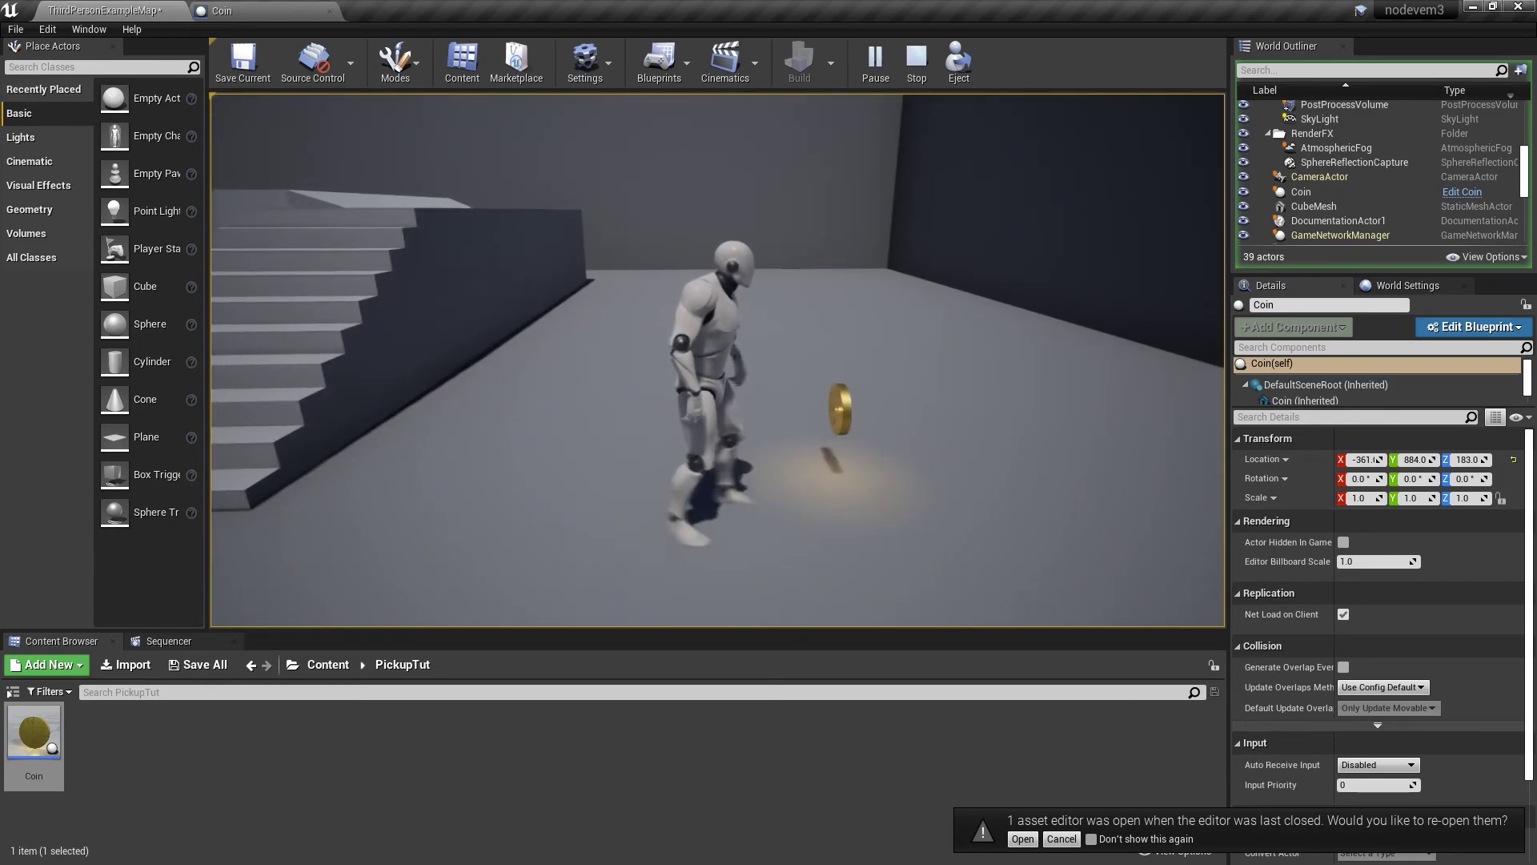
key(d)
key(s)
key(w)
key(a)
key(d)
key(w)
key(a)
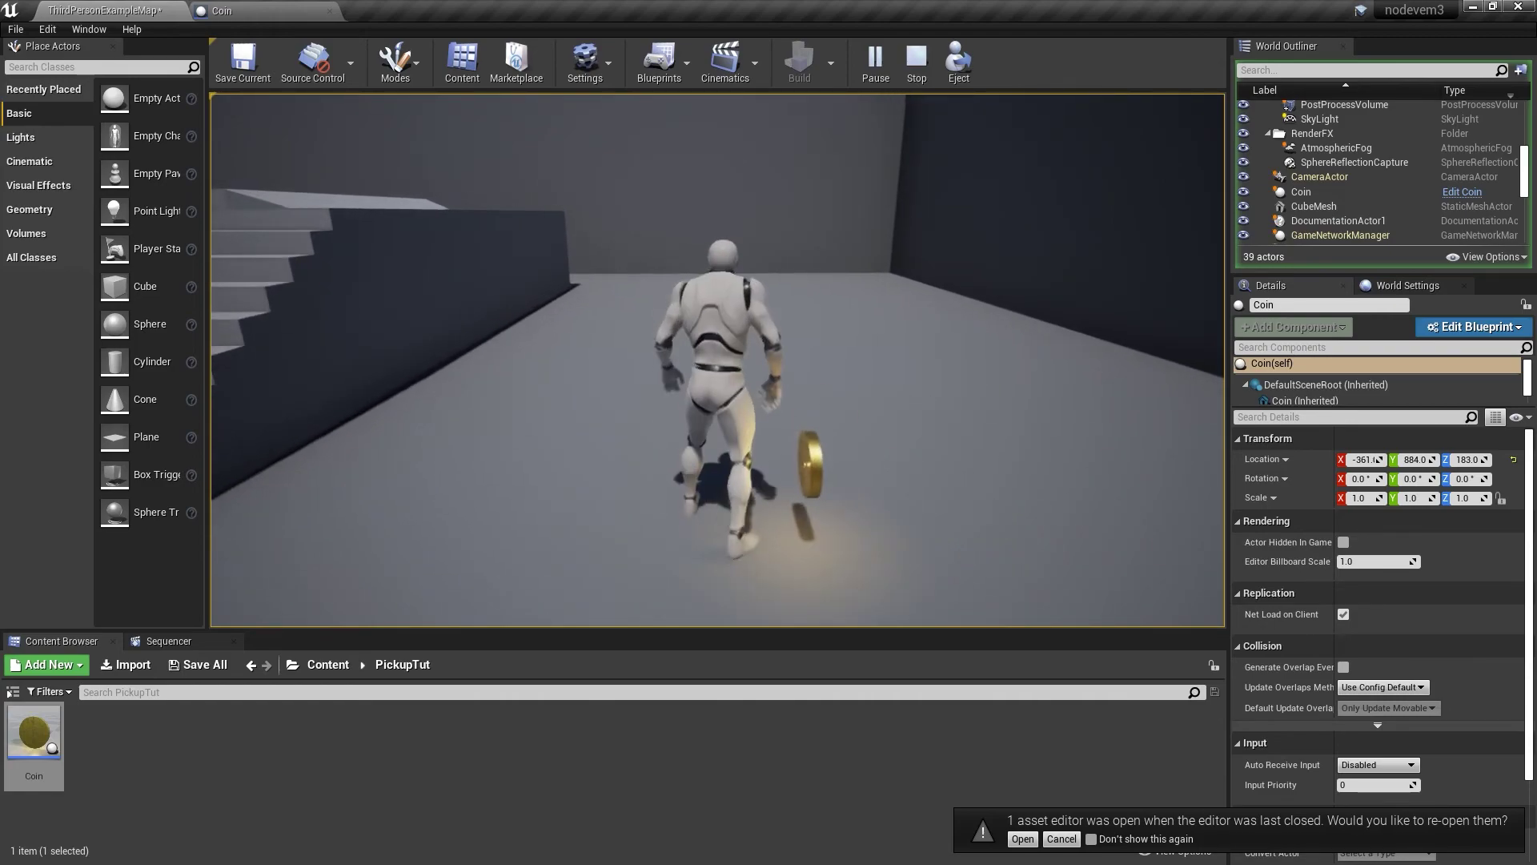
key(s)
key(Escape)
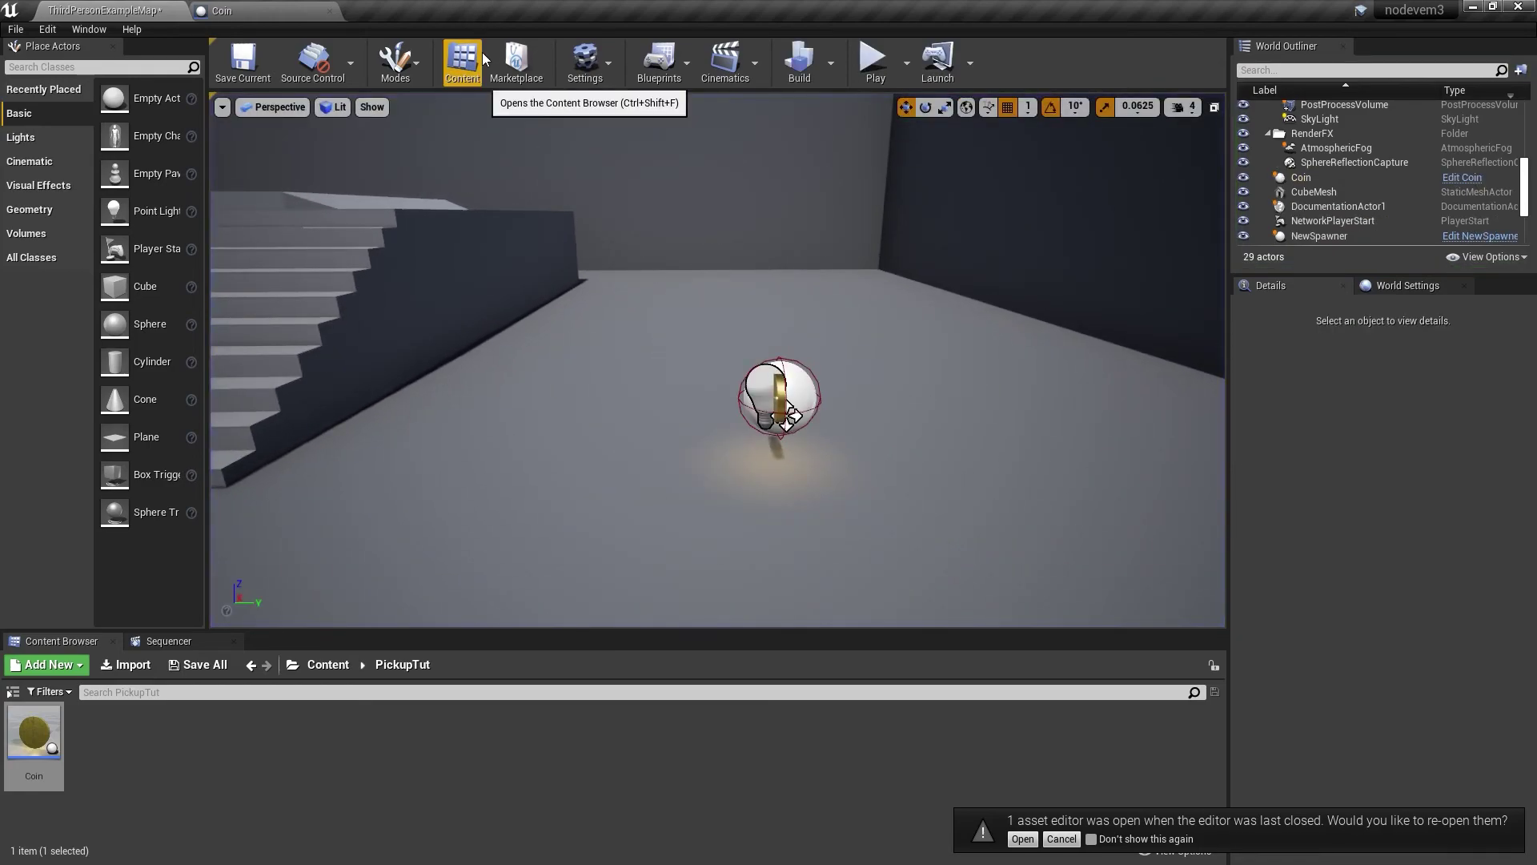
Delete the default BeginPlay, ActorBeginOverlap and Tick event nodes from the Coin Blueprint's Event Graph
click(234, 9)
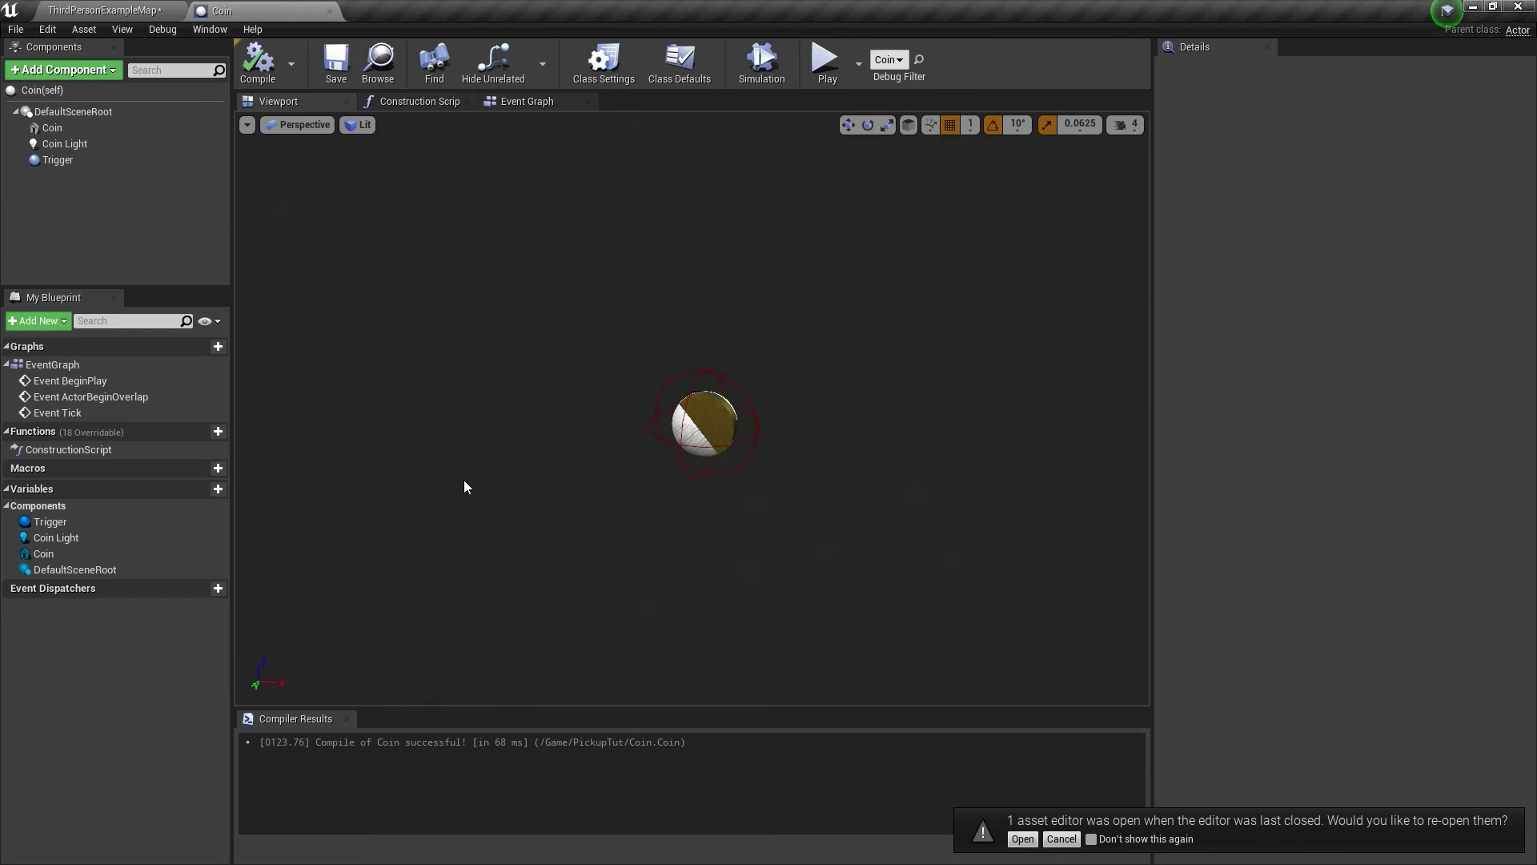
click(530, 102)
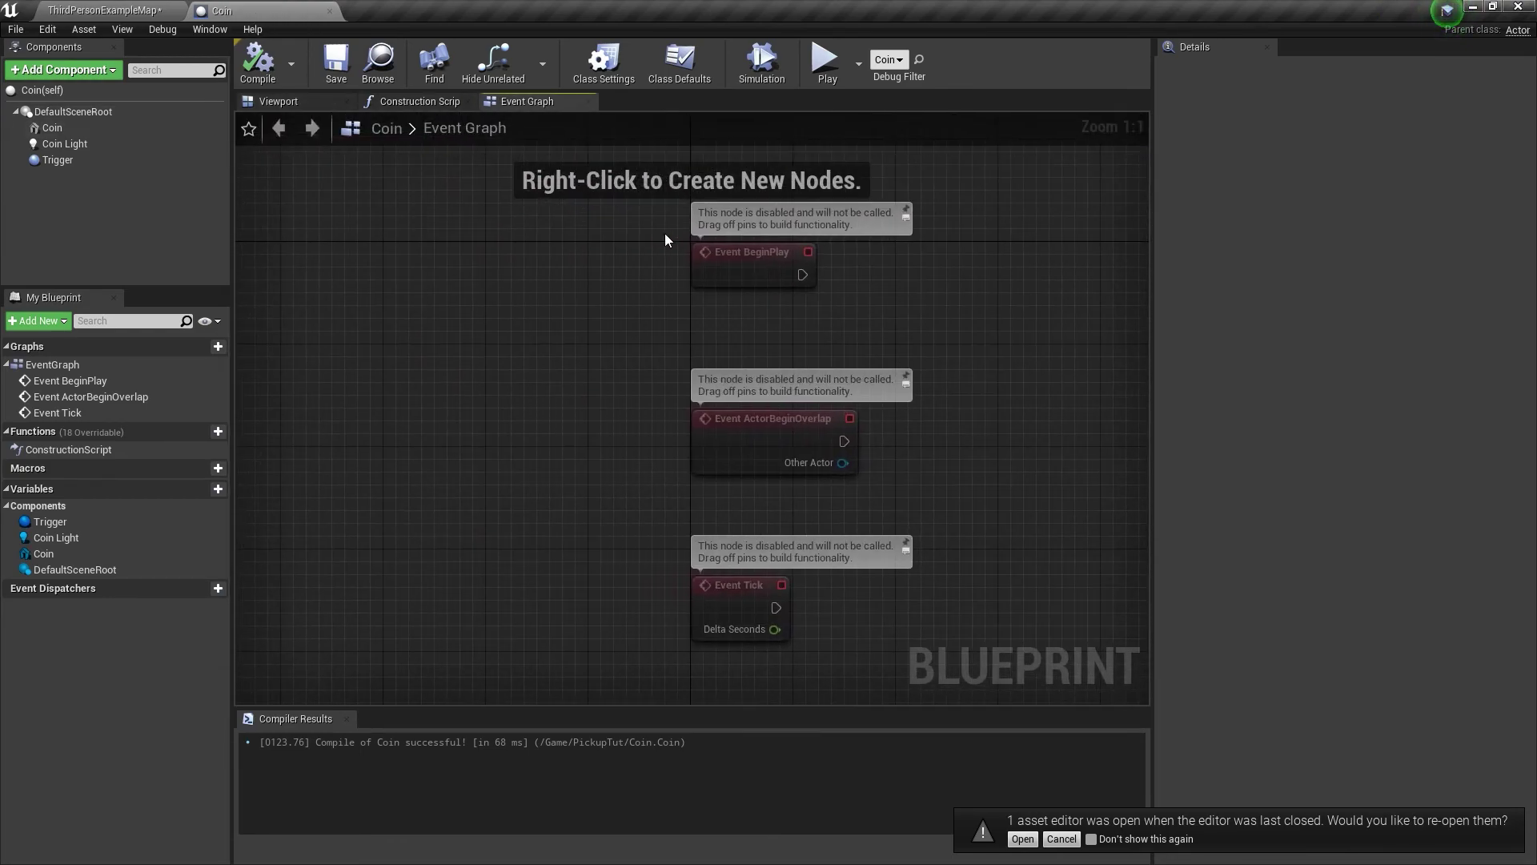
drag(766, 513, 454, 243)
key(Delete)
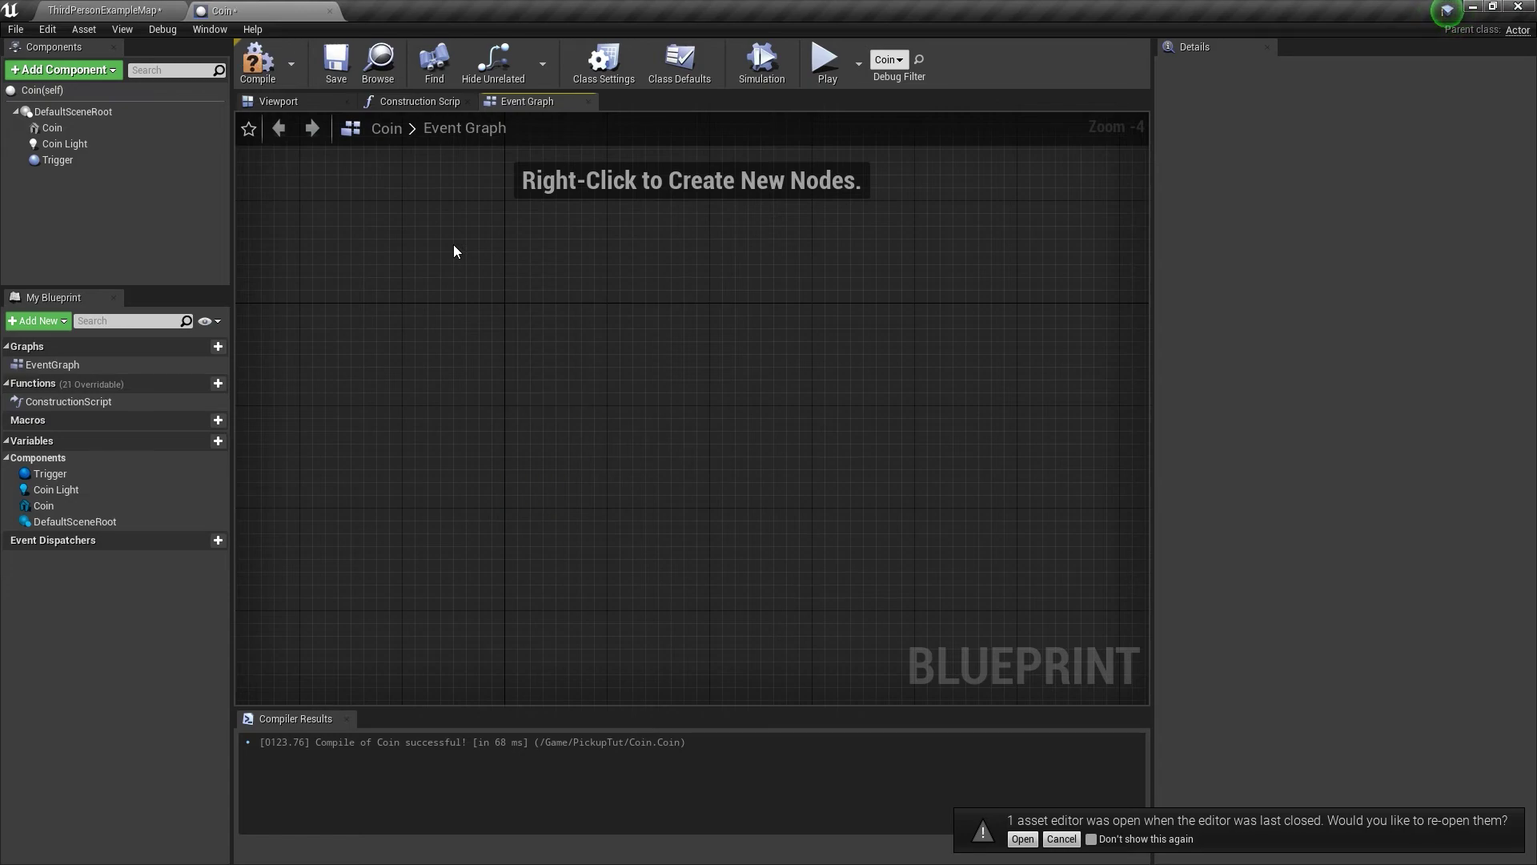
Add an On Component Begin Overlap event for the Trigger component to the Event Graph
click(56, 160)
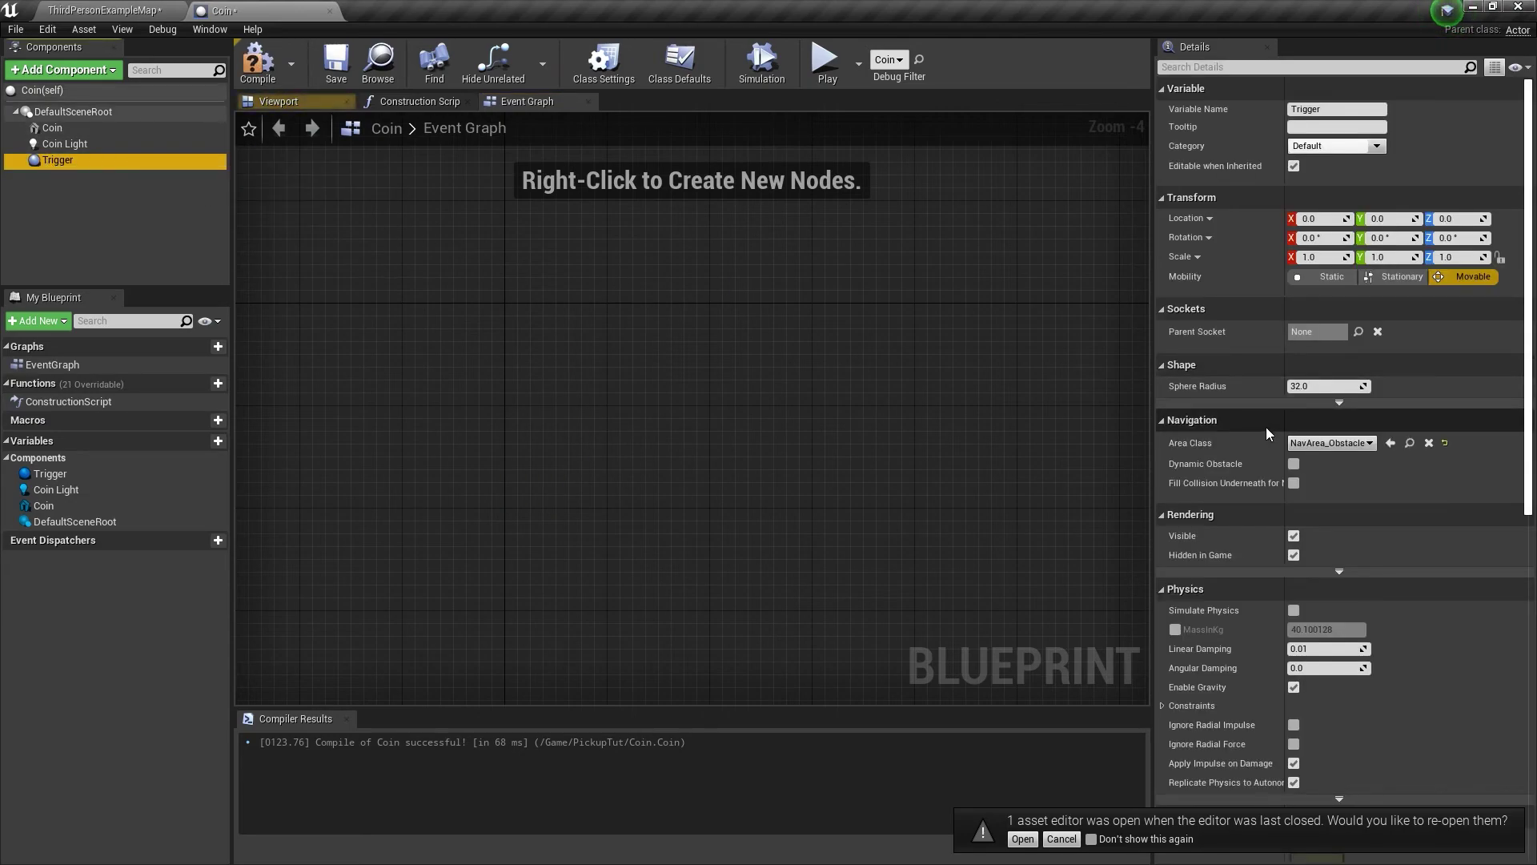
scroll(1270, 426, down, 15)
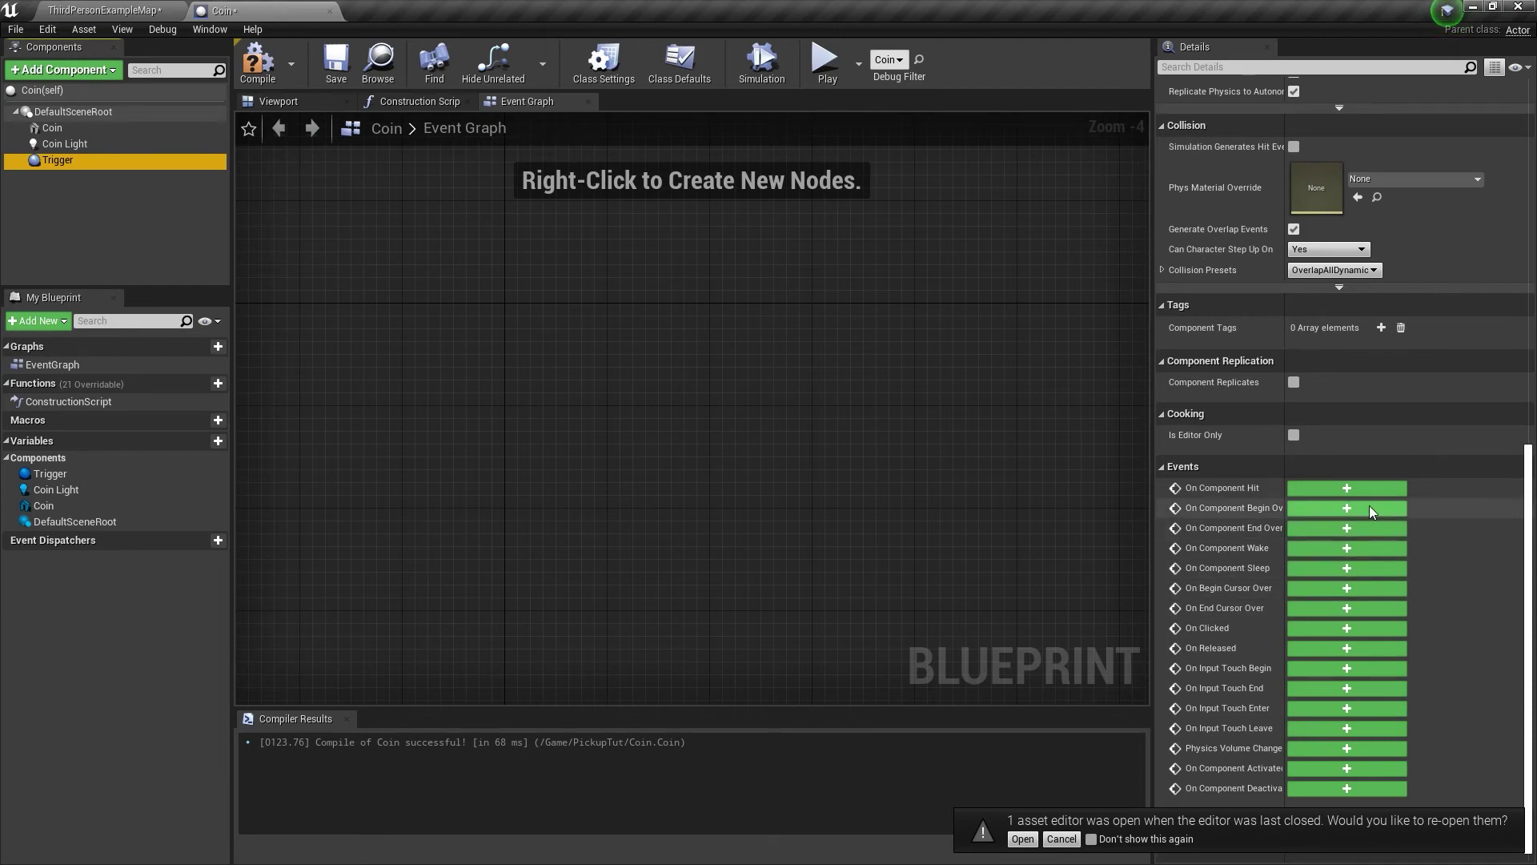
click(1369, 508)
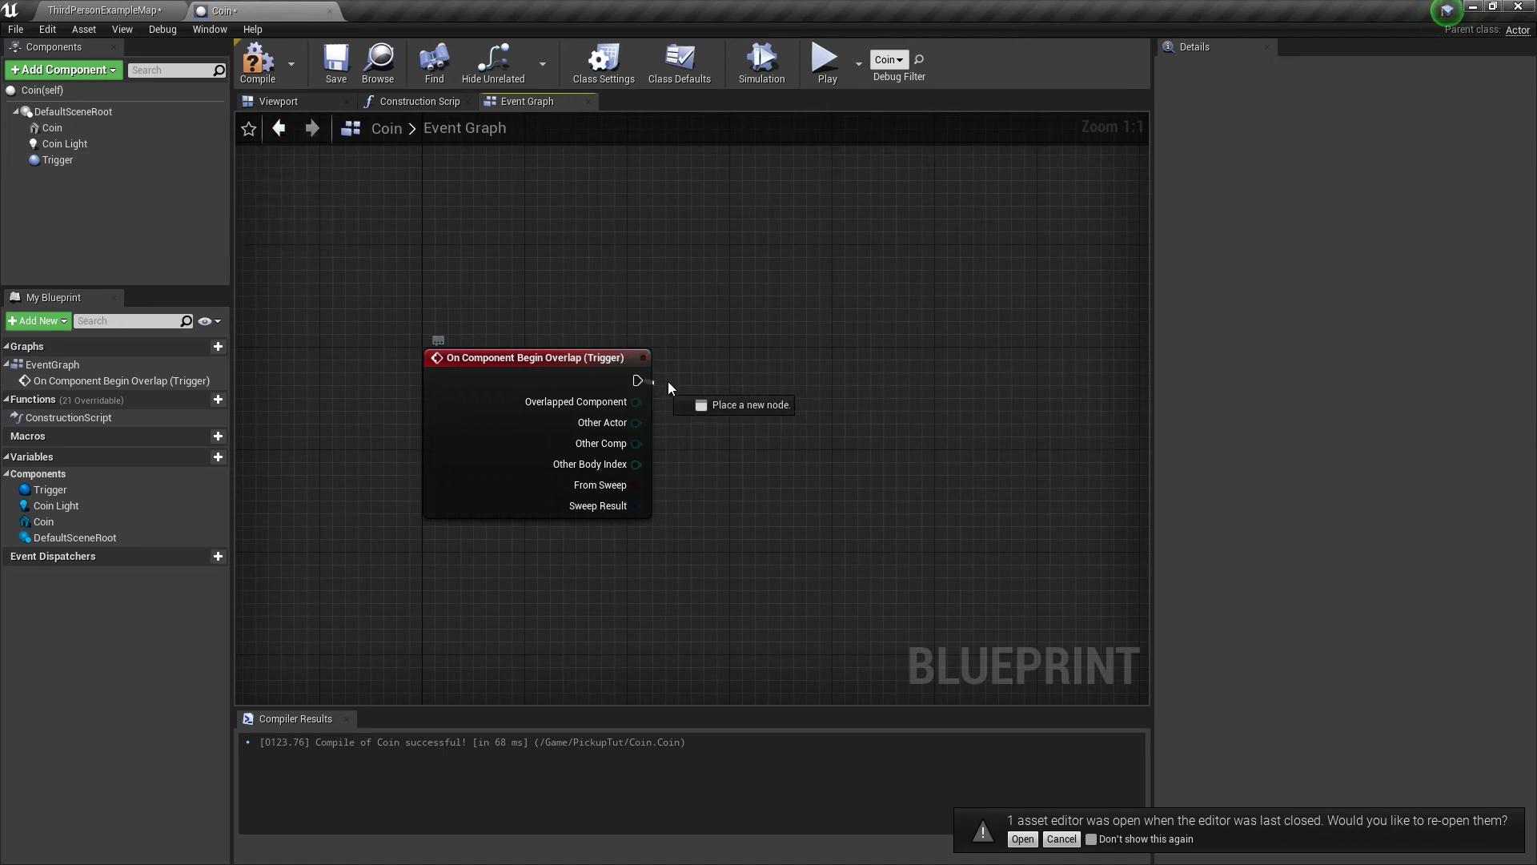
Add a Cast To ThirdPersonCharacter node after the overlap event and connect Other Actor to its Object input
drag(668, 381, 708, 376)
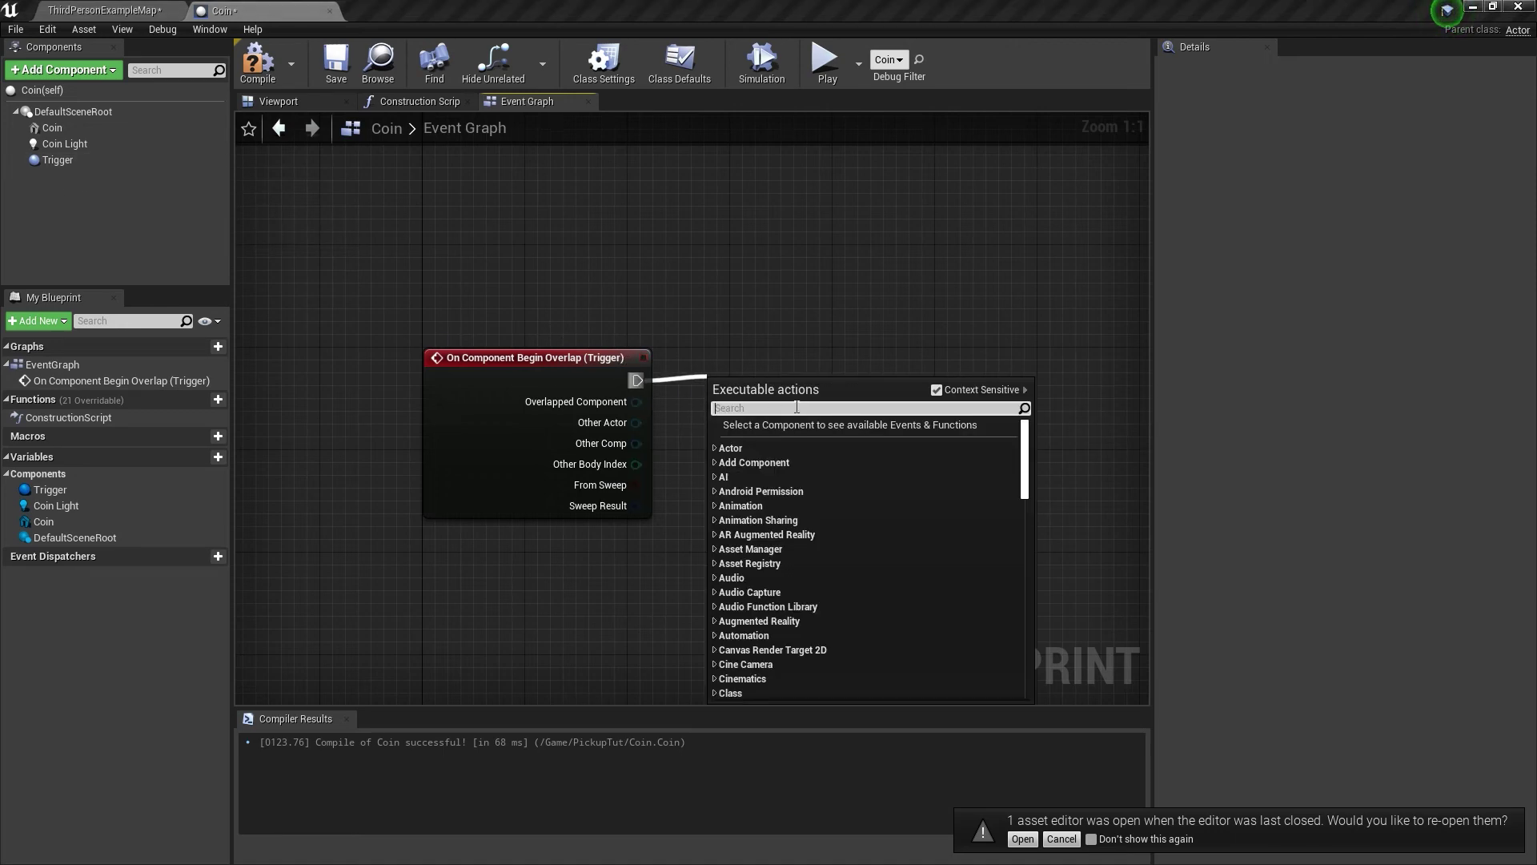
text(cast to third)
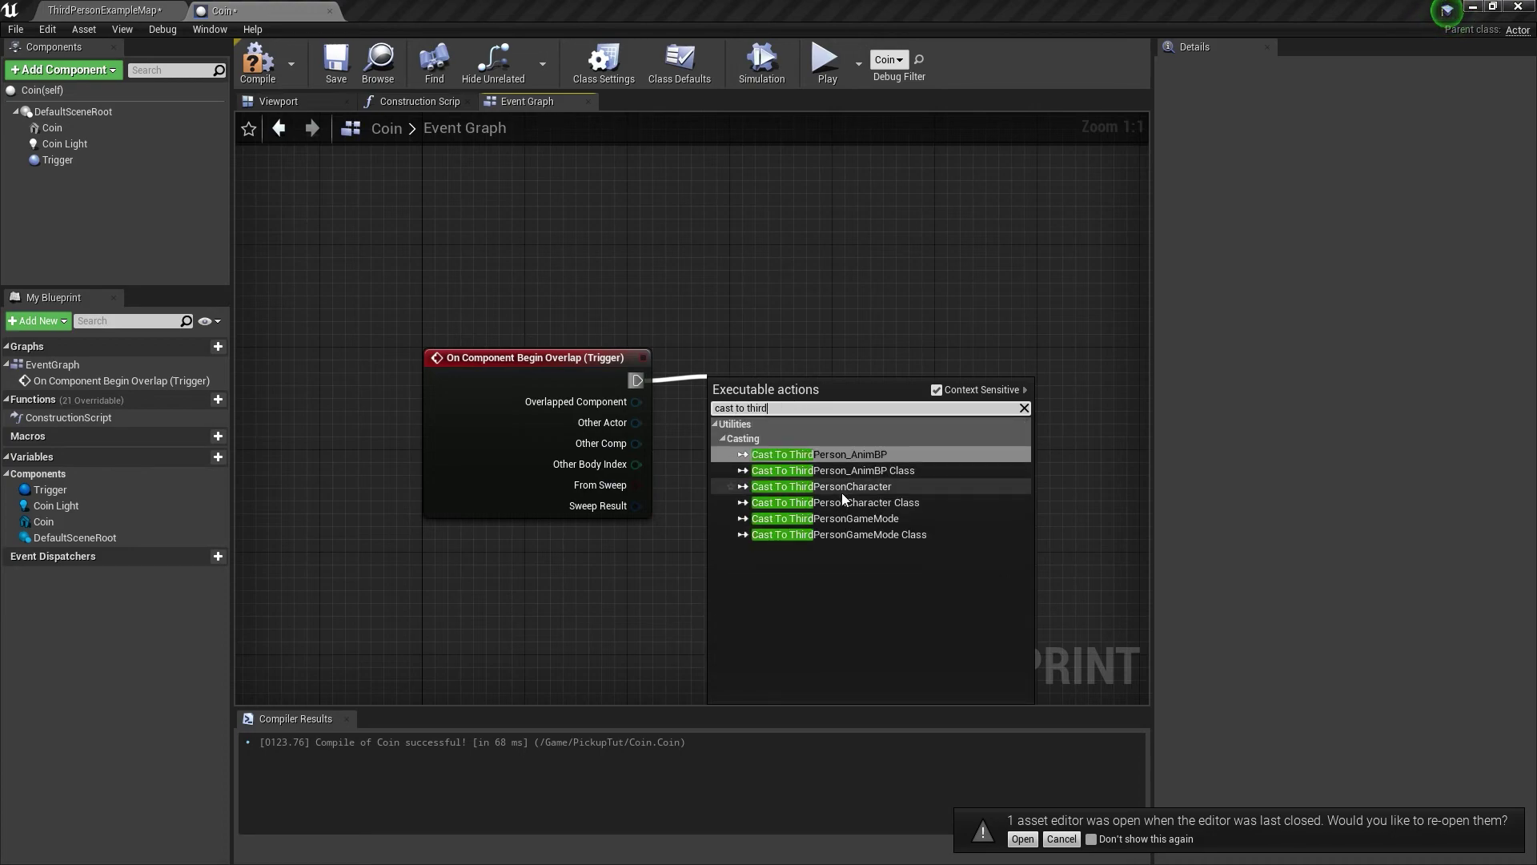
click(843, 488)
drag(788, 394, 783, 369)
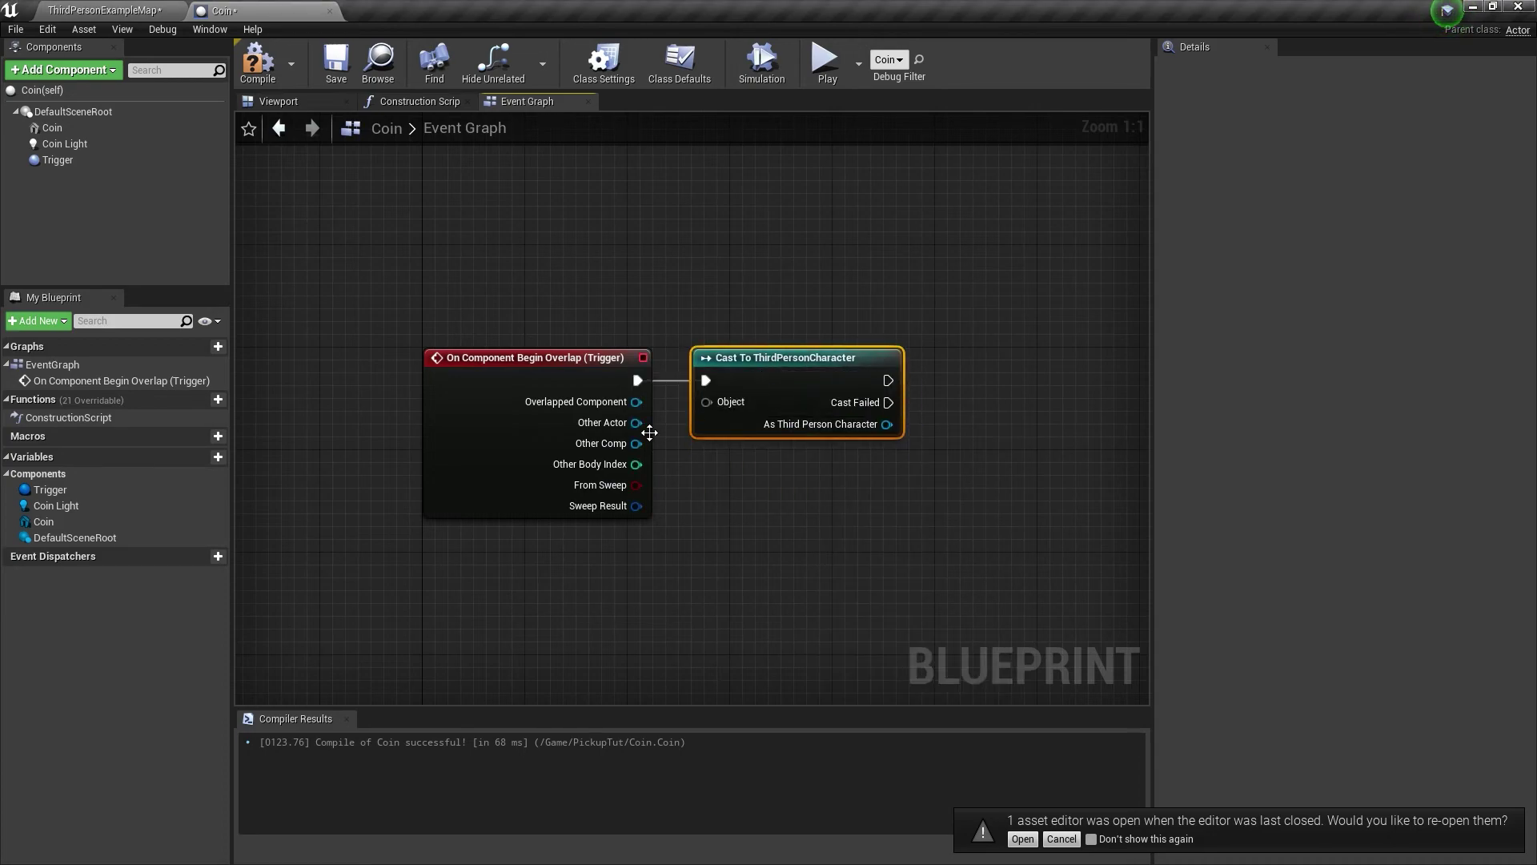
drag(636, 422, 707, 402)
Add a DestroyActor node with target self on the cast's success output, align it and compile the Blueprint
scroll(815, 493, down, 3)
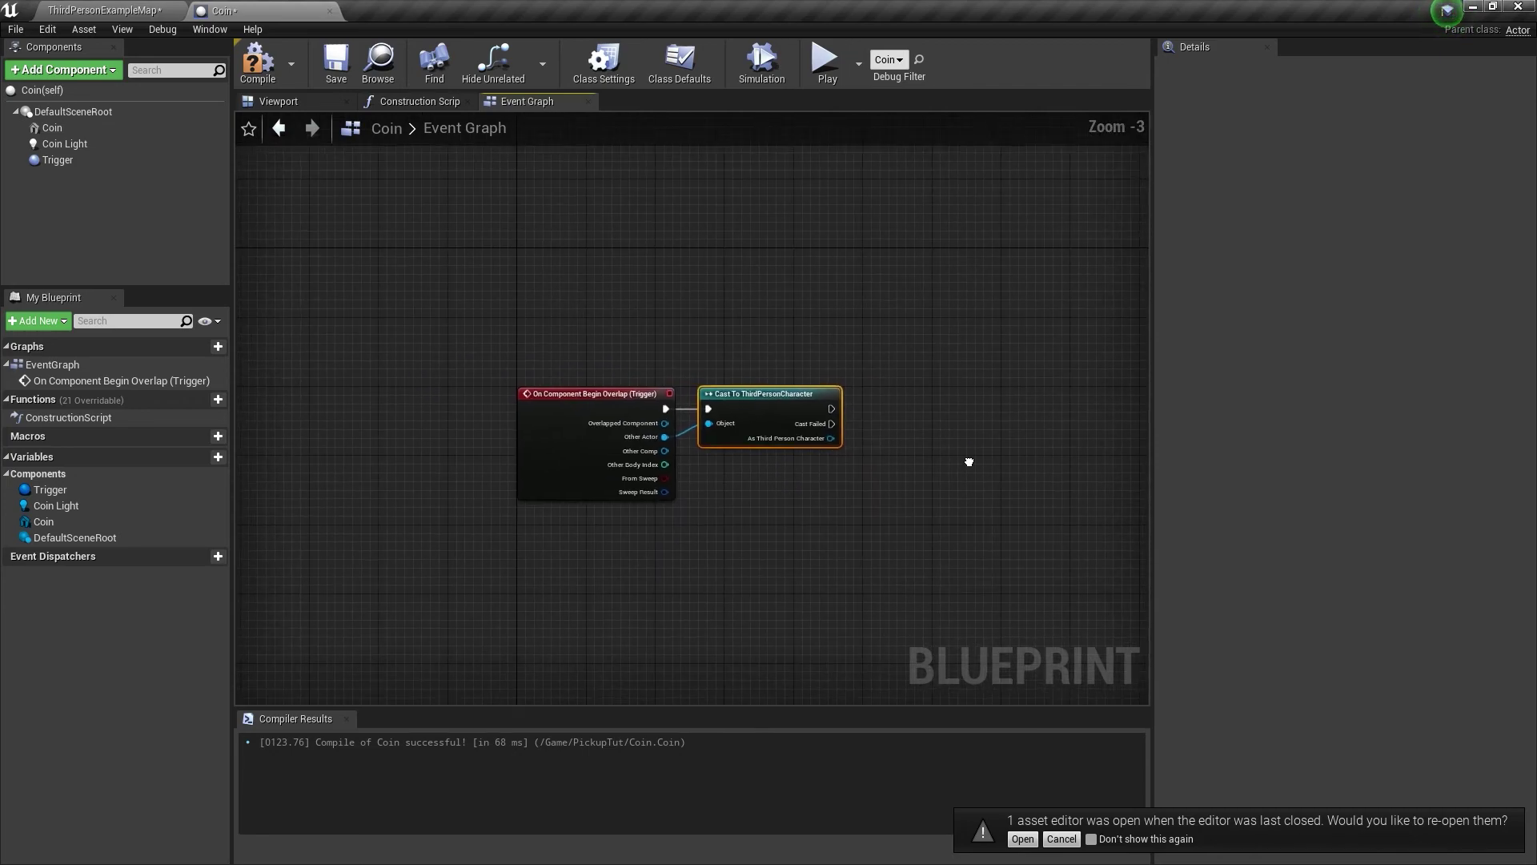
scroll(834, 447, up, 2)
drag(674, 384, 790, 386)
text(destroy)
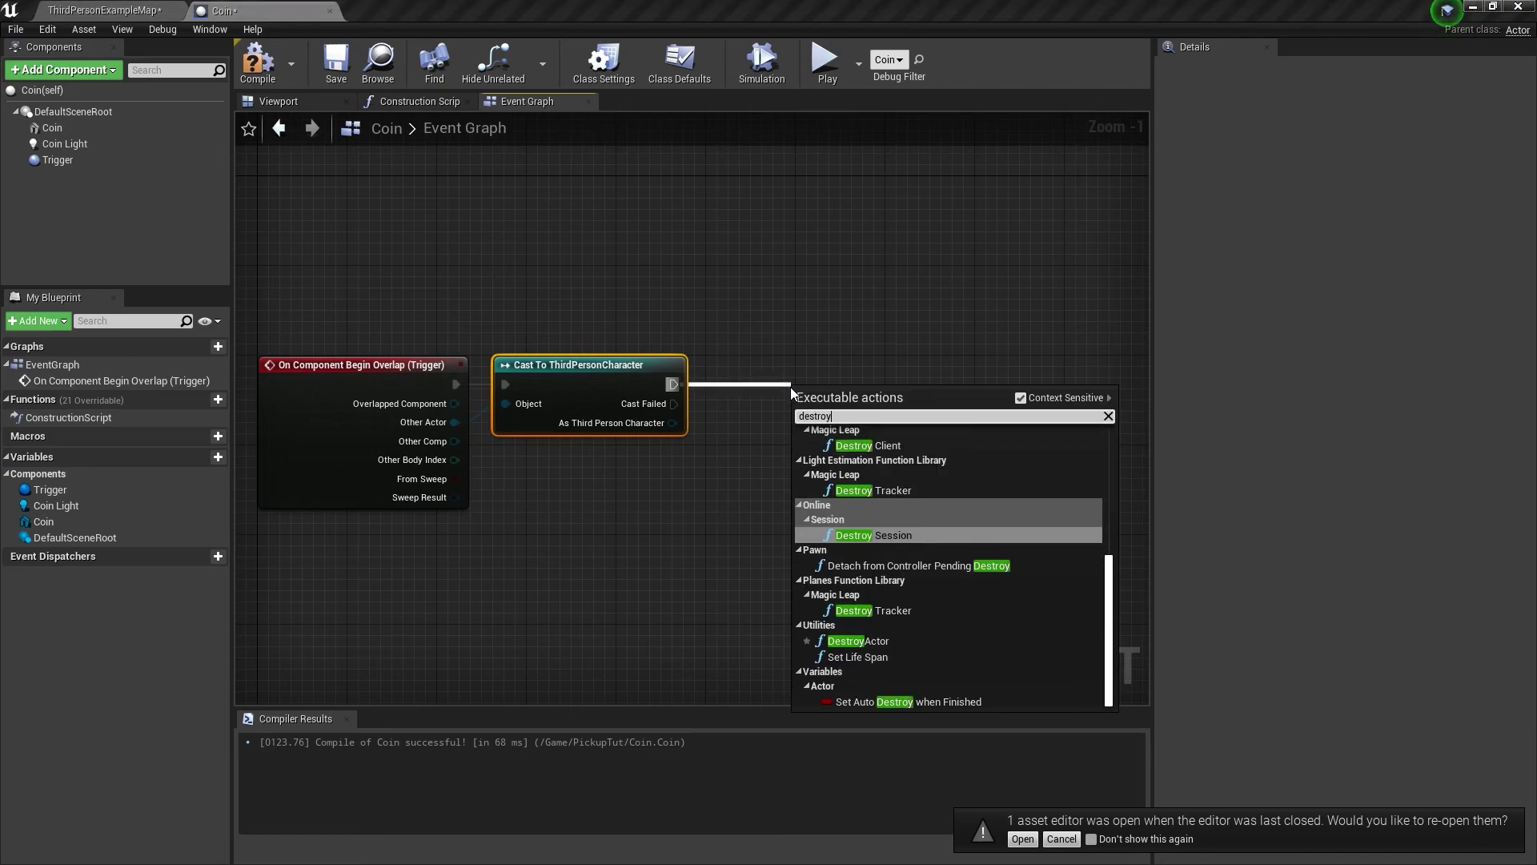
text( actor)
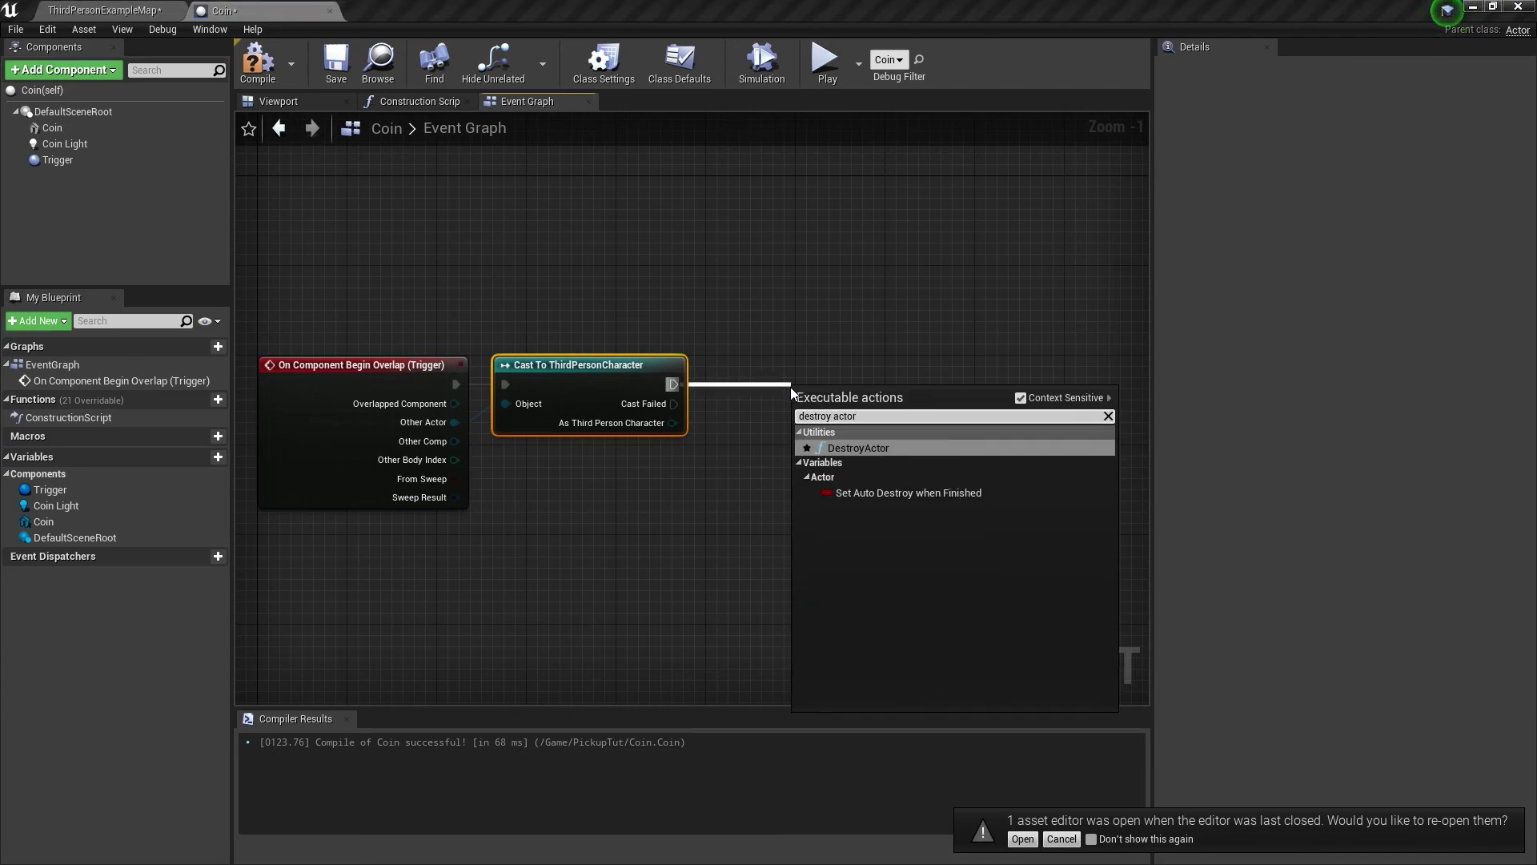
click(861, 448)
drag(837, 357, 799, 351)
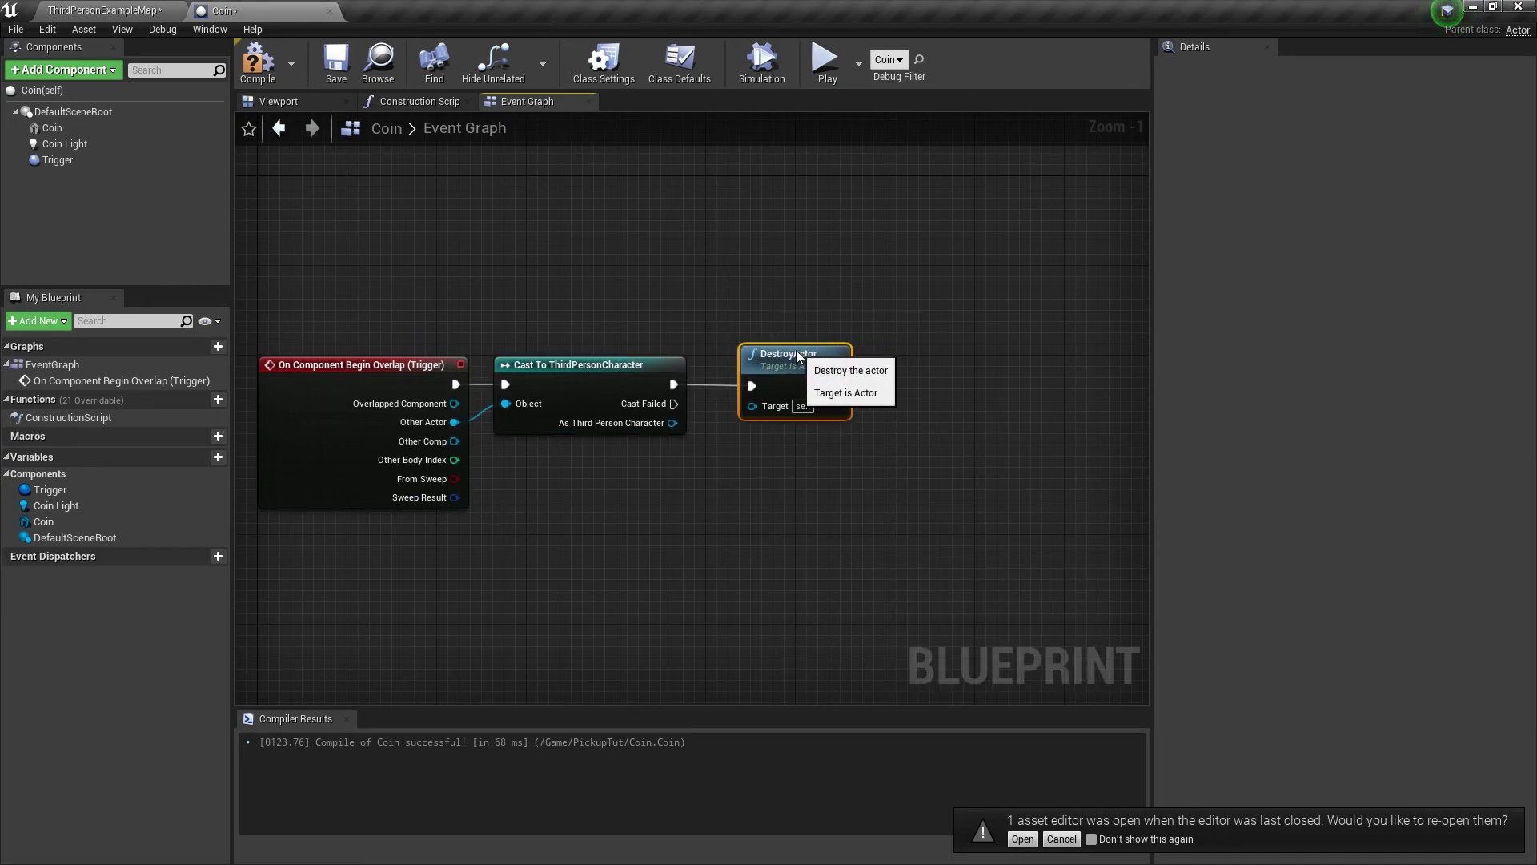
right_drag(857, 466, 935, 446)
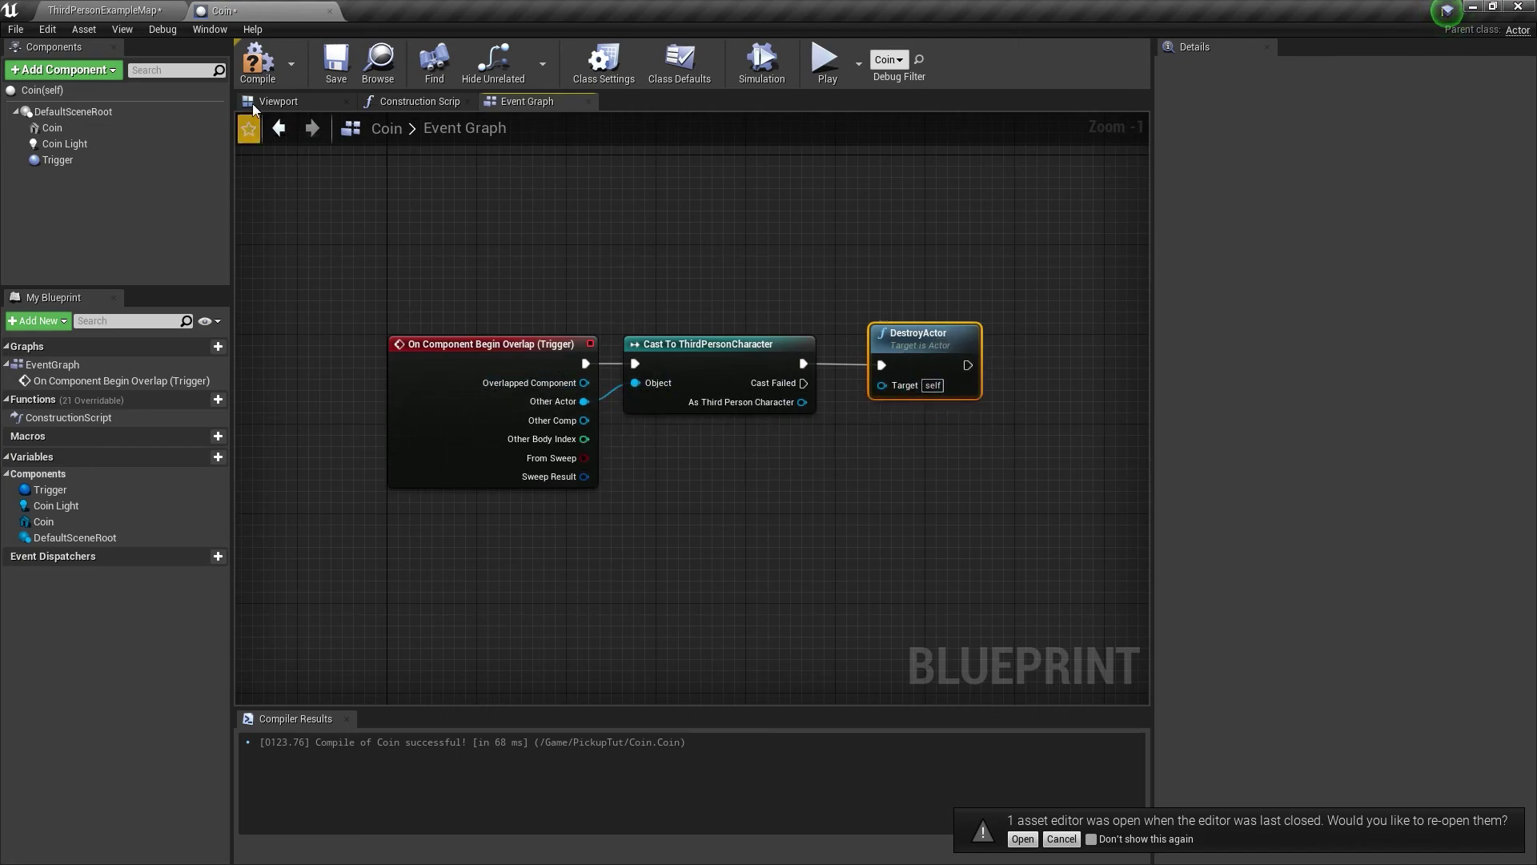
click(258, 62)
Play the level and run the character into the coin to test the pickup, then stop
click(111, 9)
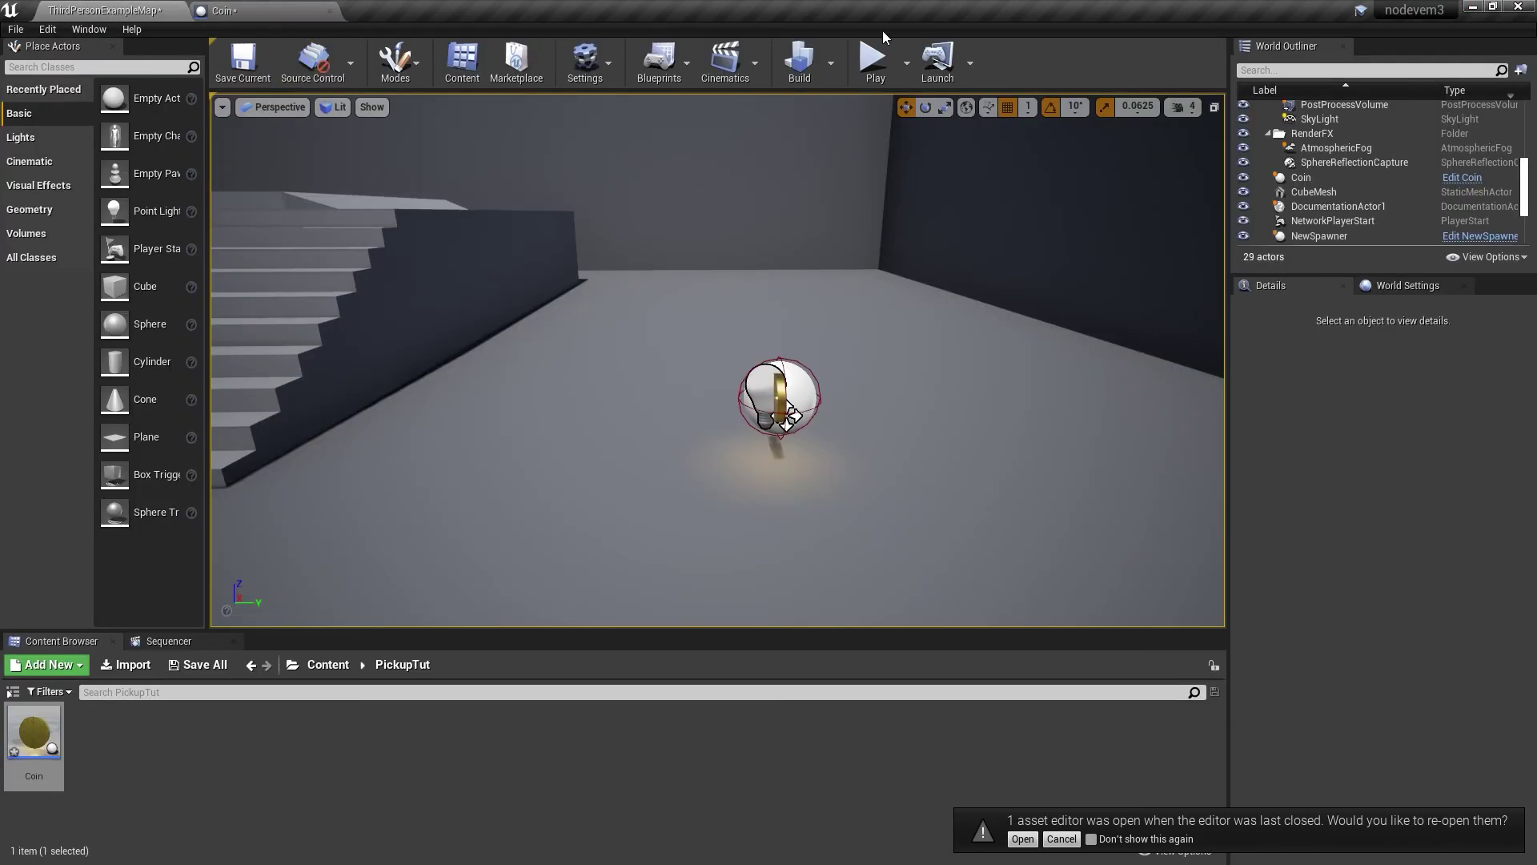
click(871, 58)
key(w)
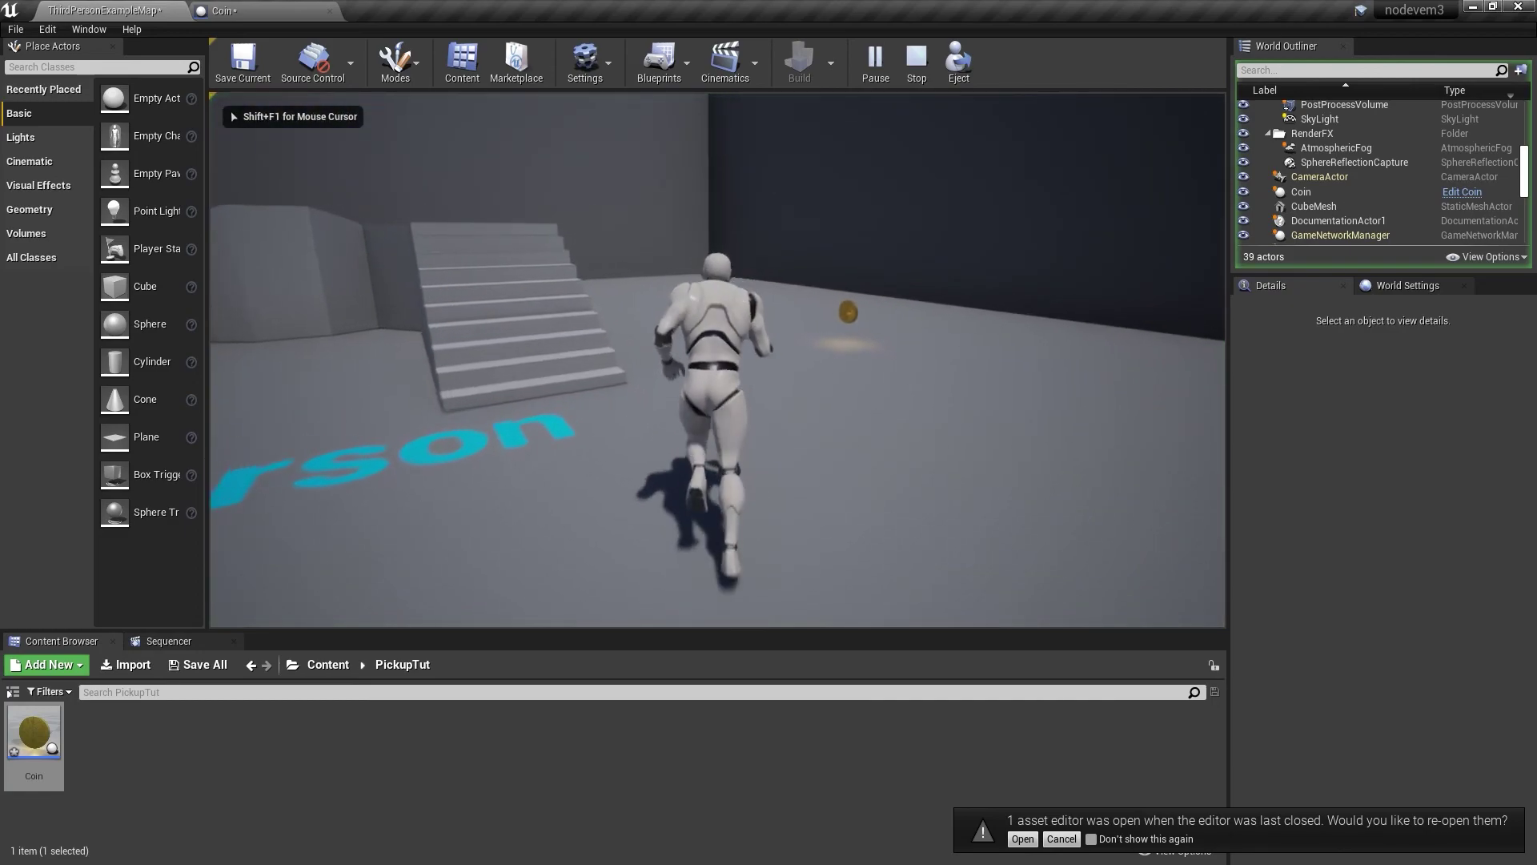
key(s)
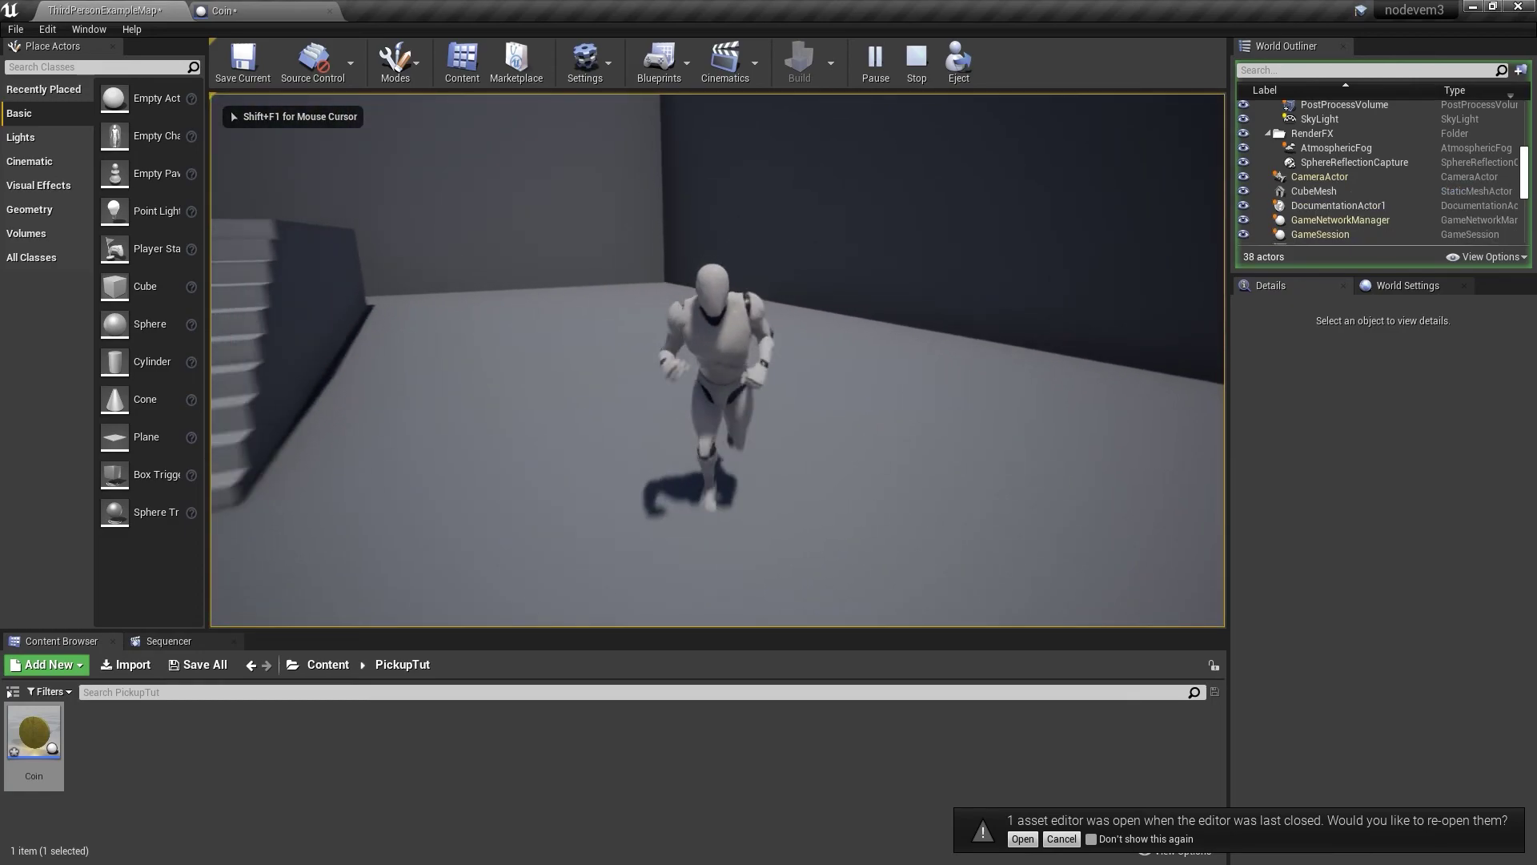
key(d)
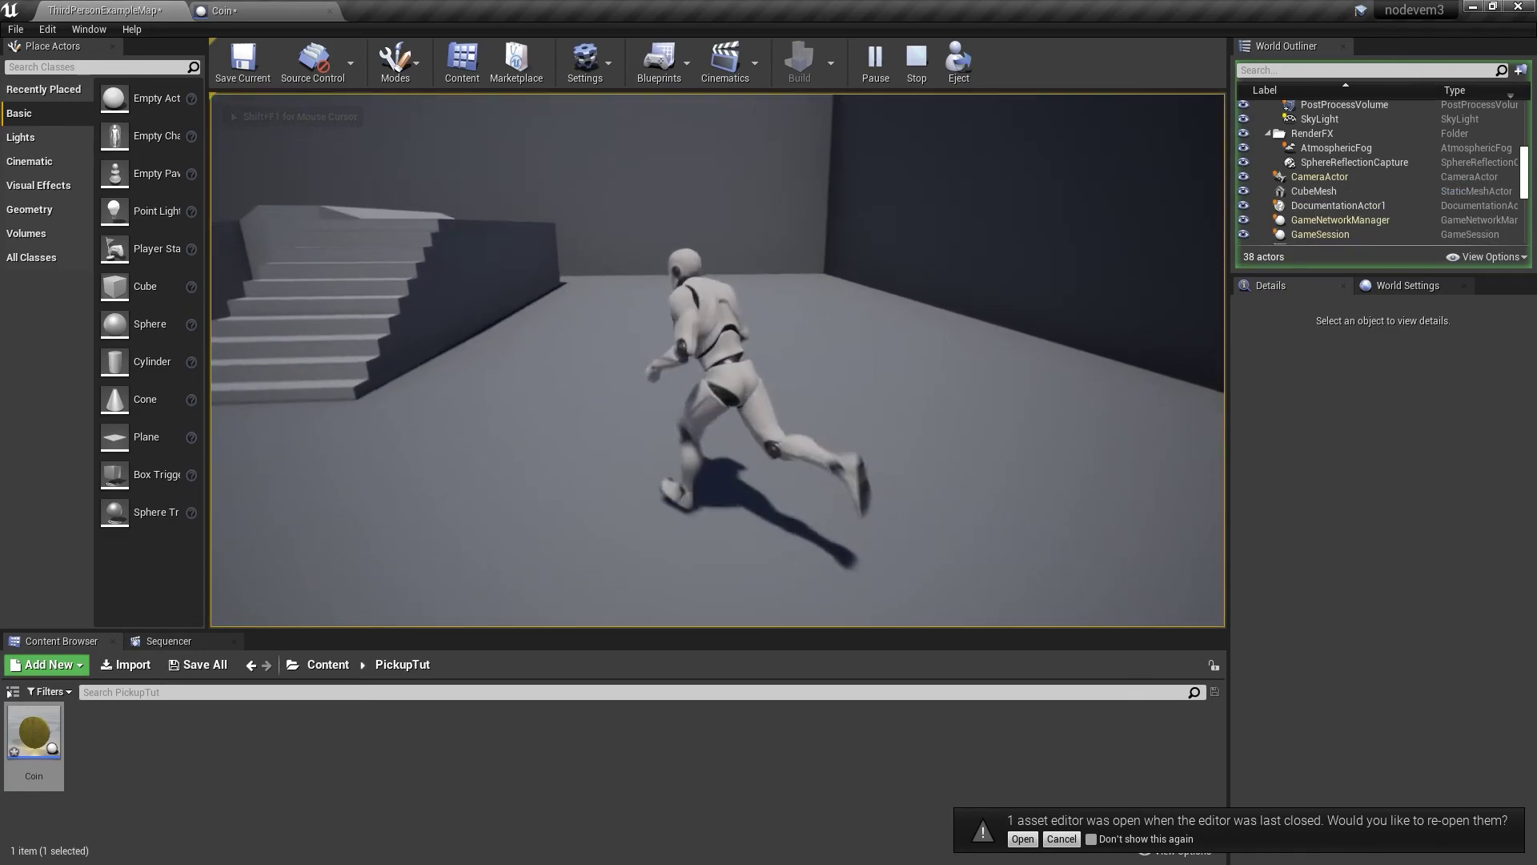
key(Escape)
Disconnect DestroyActor from the cast node in the Coin Event Graph and move it below the overlap chain
click(279, 13)
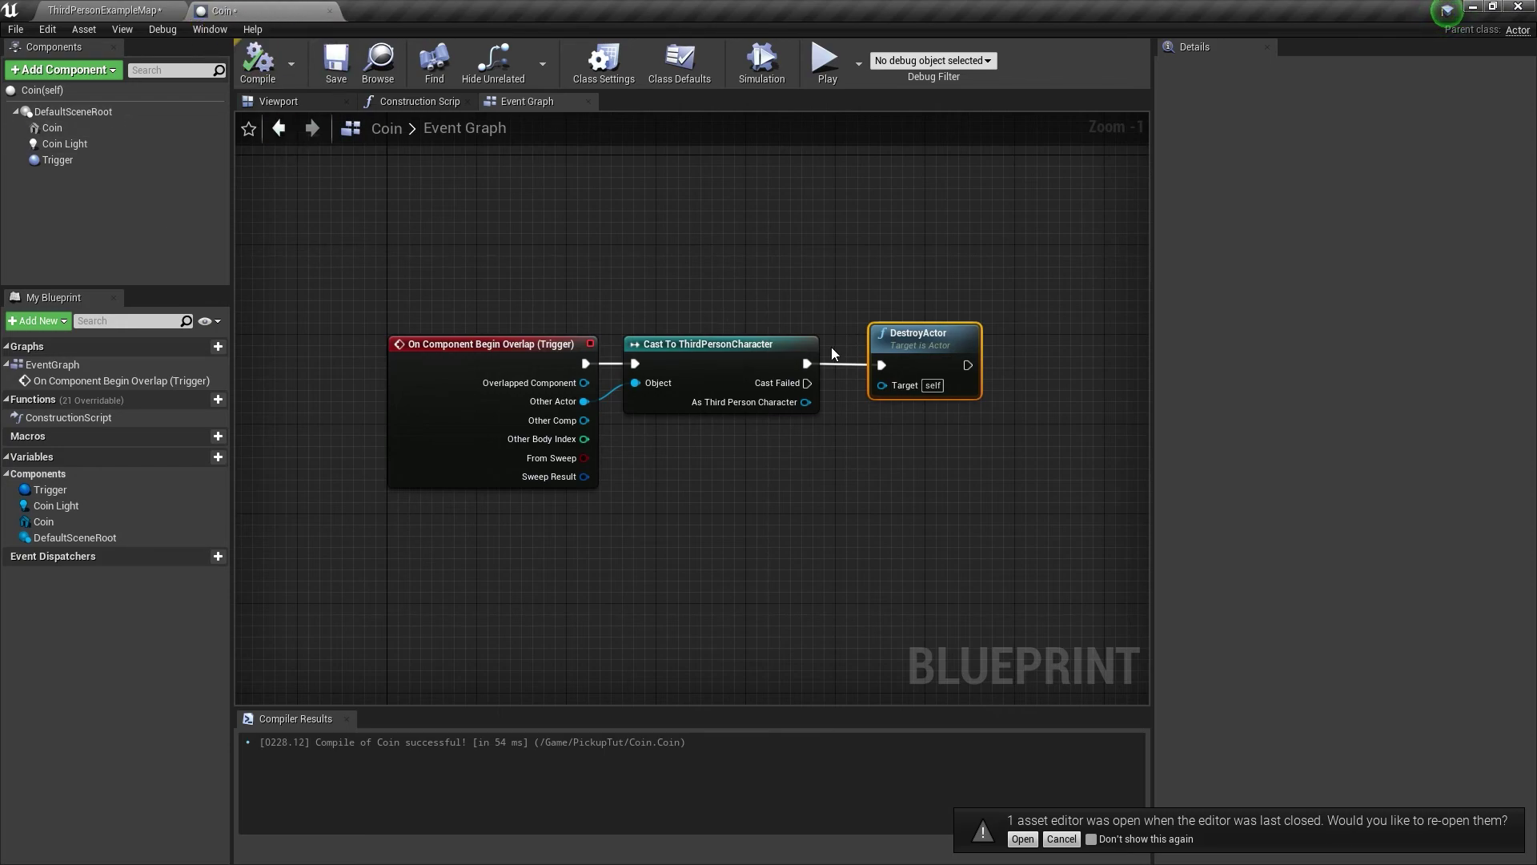
drag(868, 358, 803, 364)
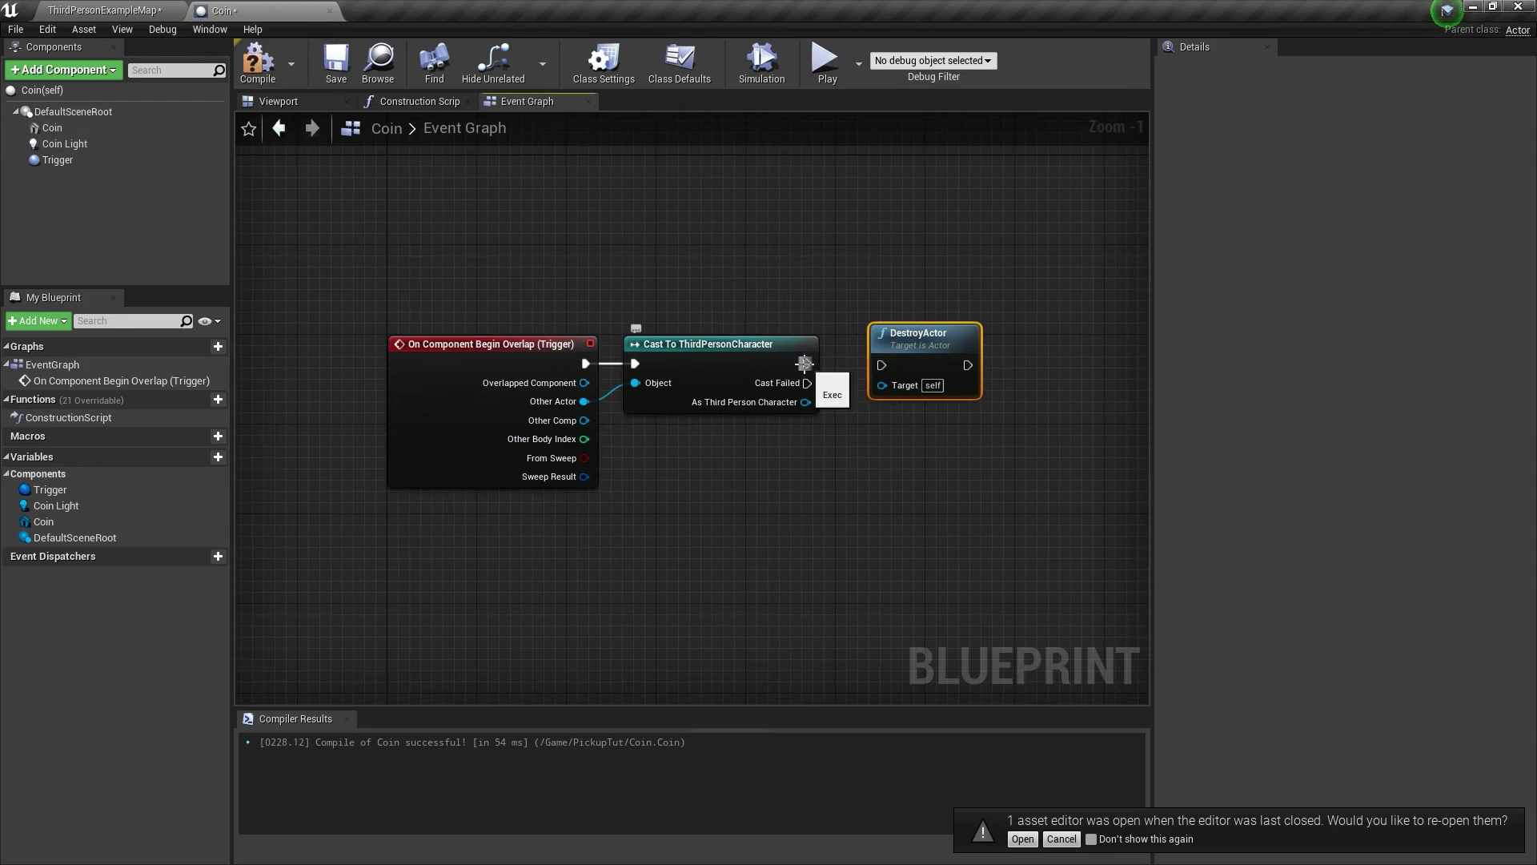
drag(916, 344, 780, 602)
Add a custom event named CoinPlaySound below the overlap event in the Coin Event Graph
scroll(647, 527, down, 2)
right_click(530, 468)
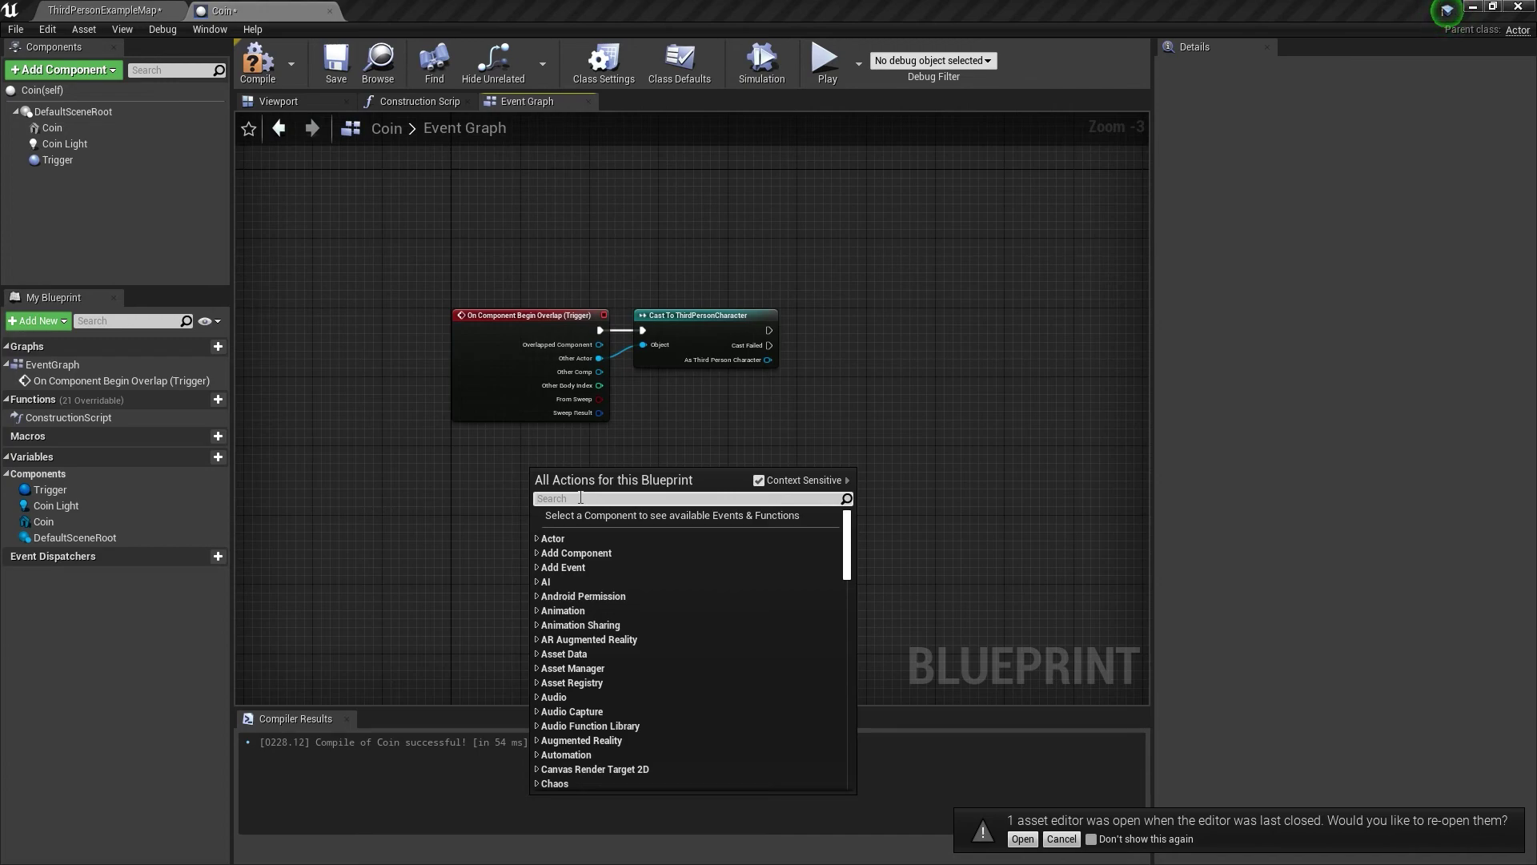
text(.)
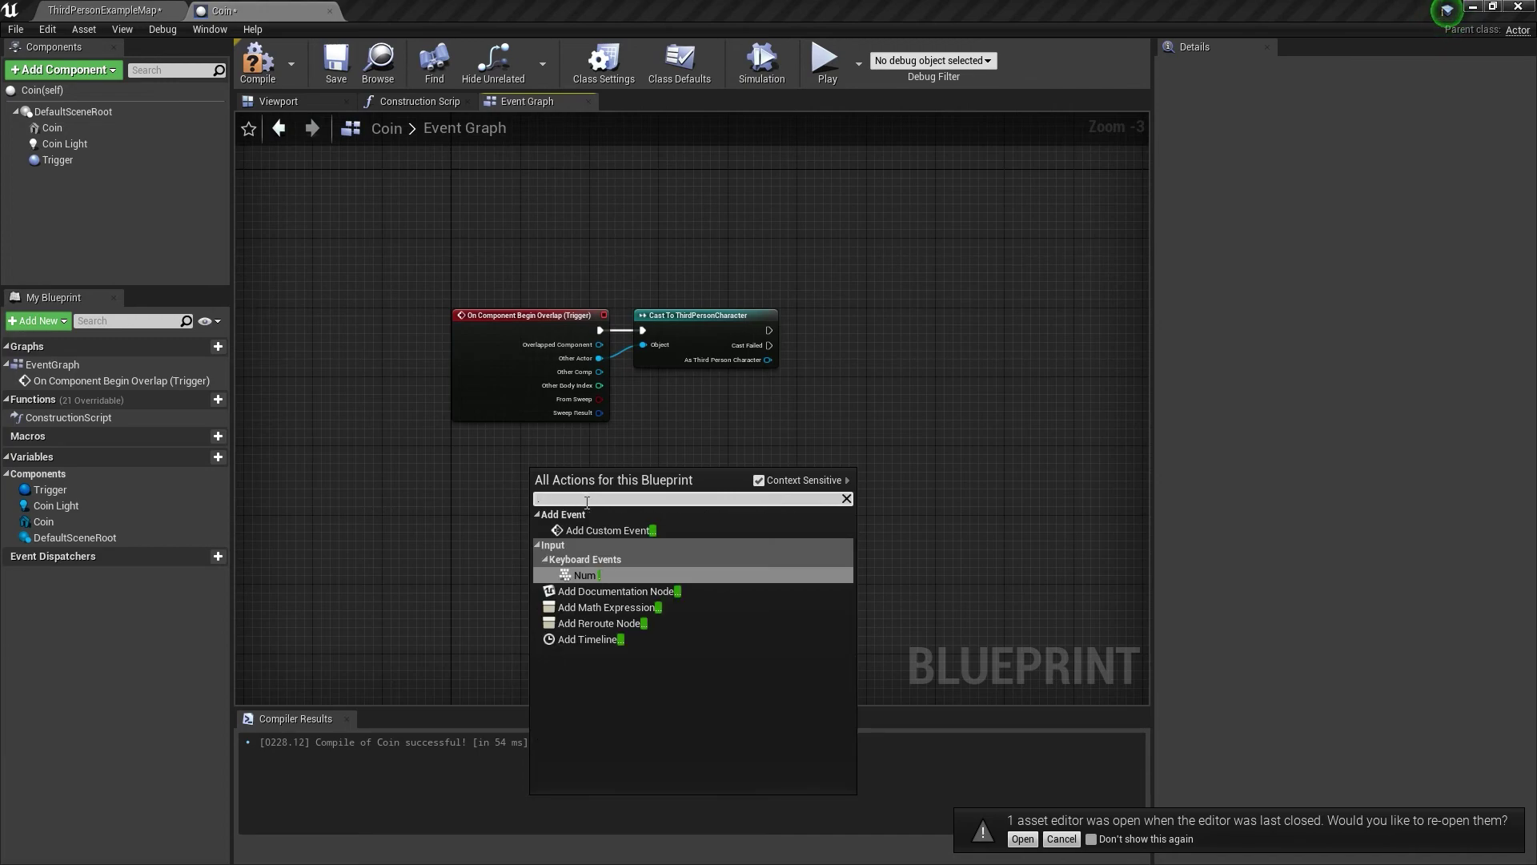
click(586, 531)
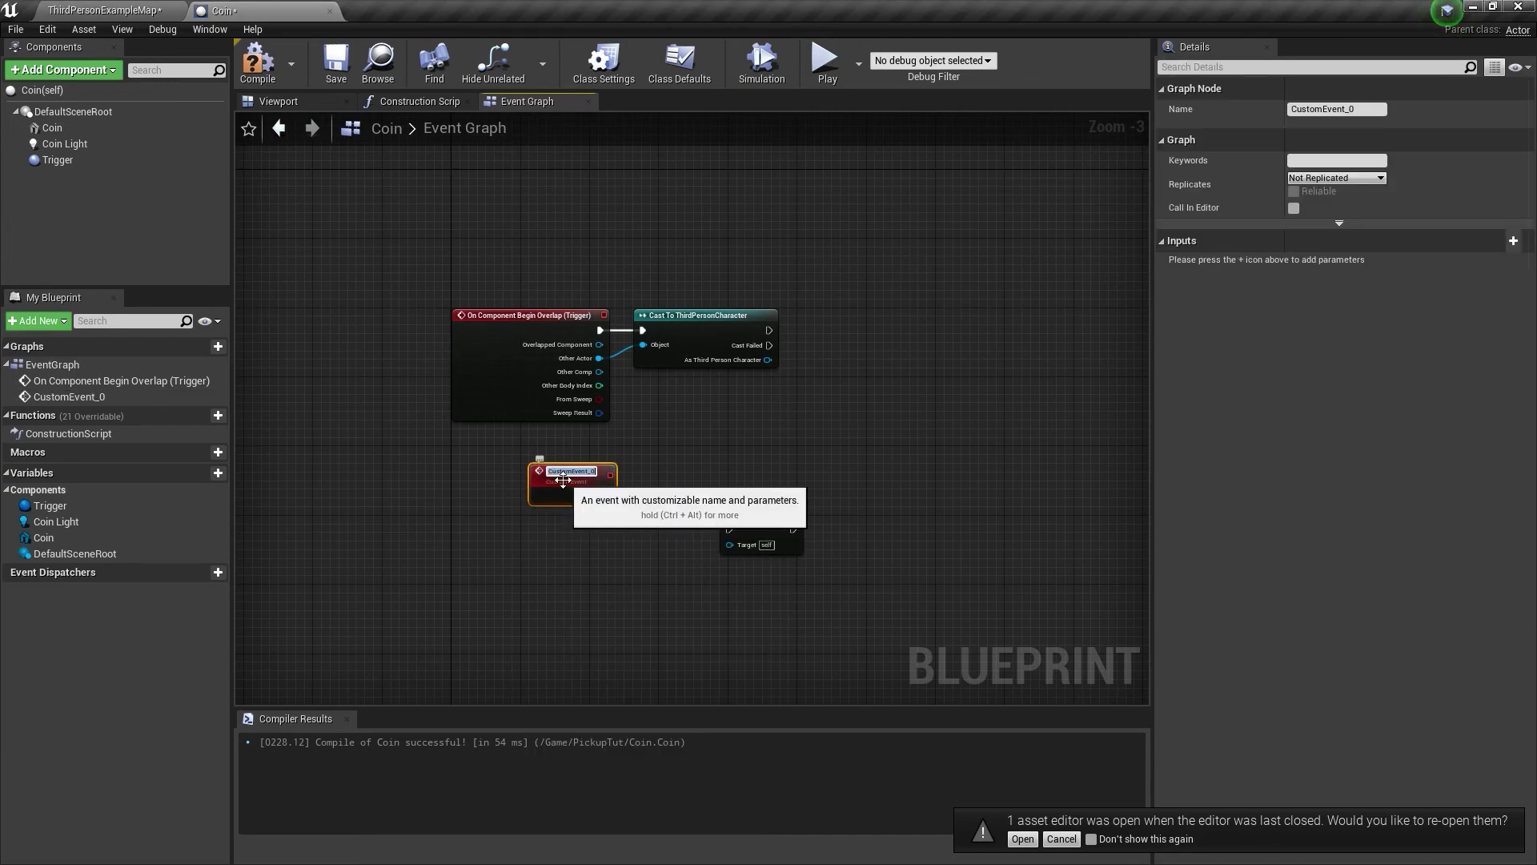
text(CoinPla)
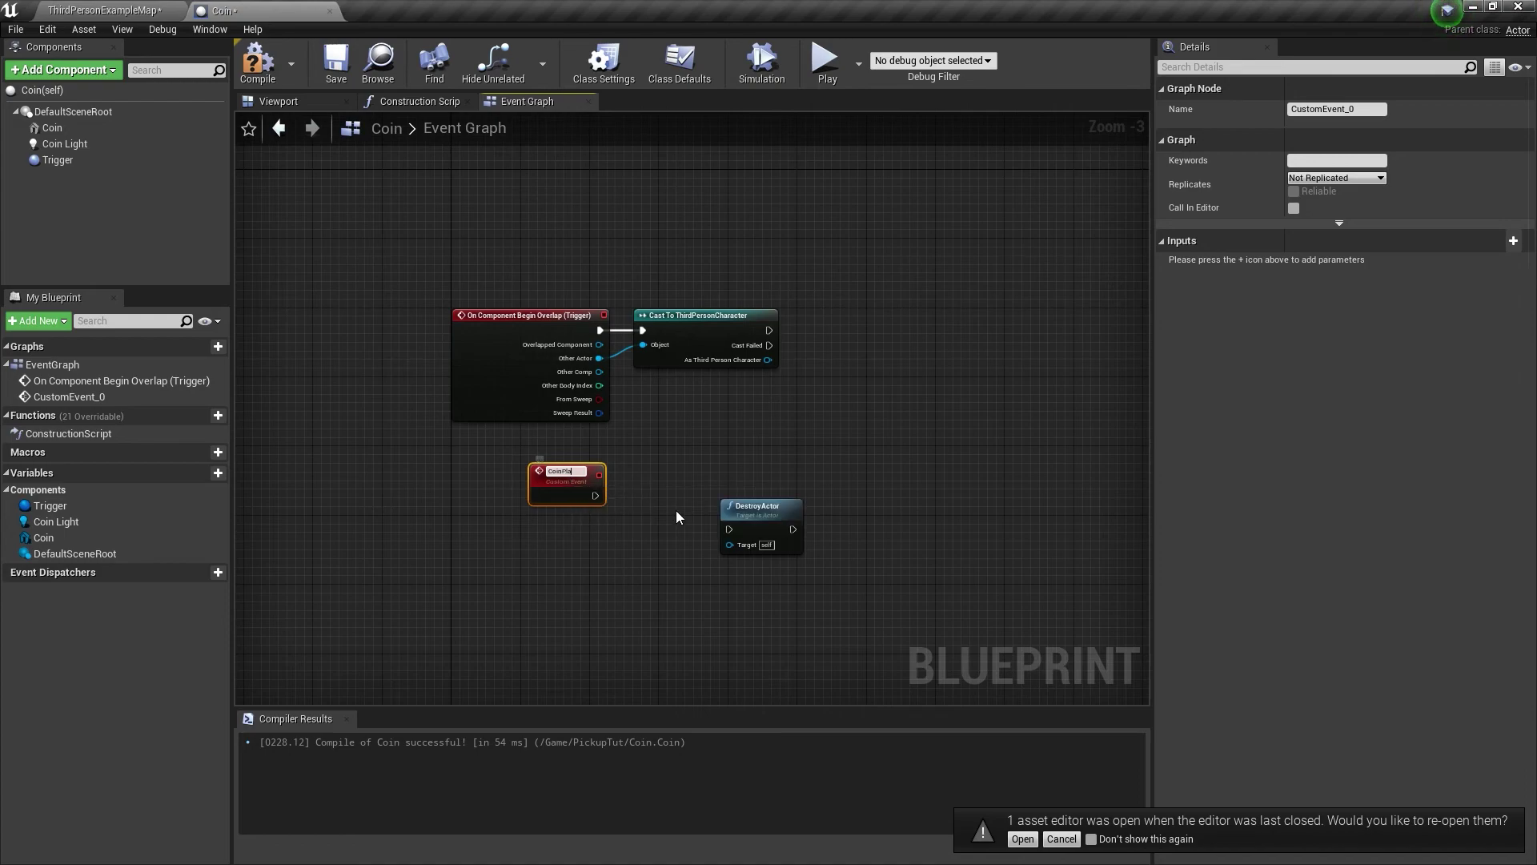
text(ySound)
key(Return)
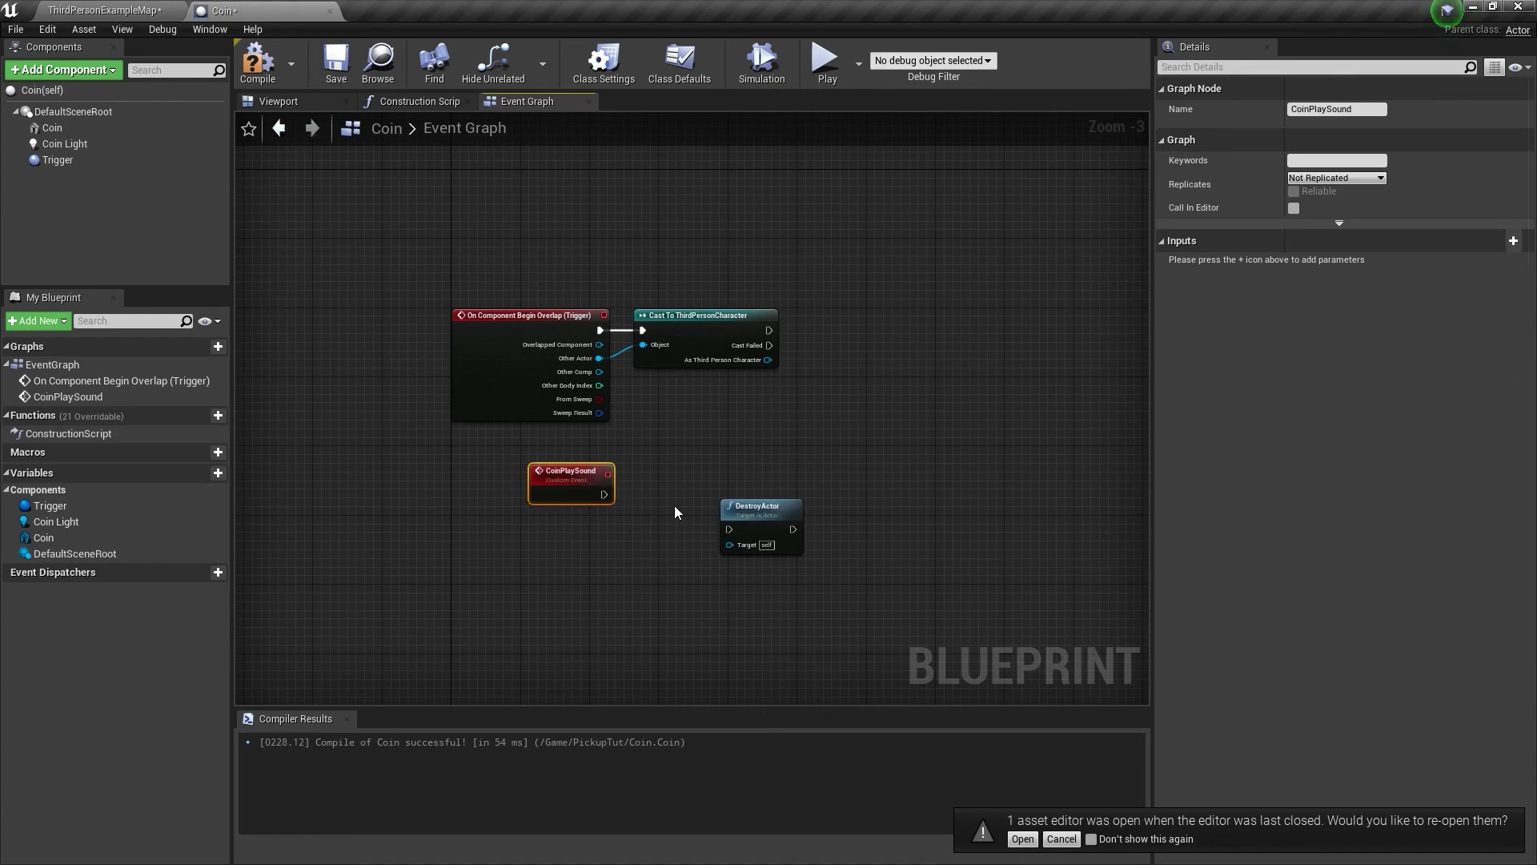
Connect the CoinPlaySound event's execution output to DestroyActor and align the event node with it
scroll(652, 480, up, 3)
drag(570, 502, 765, 552)
drag(531, 541, 541, 524)
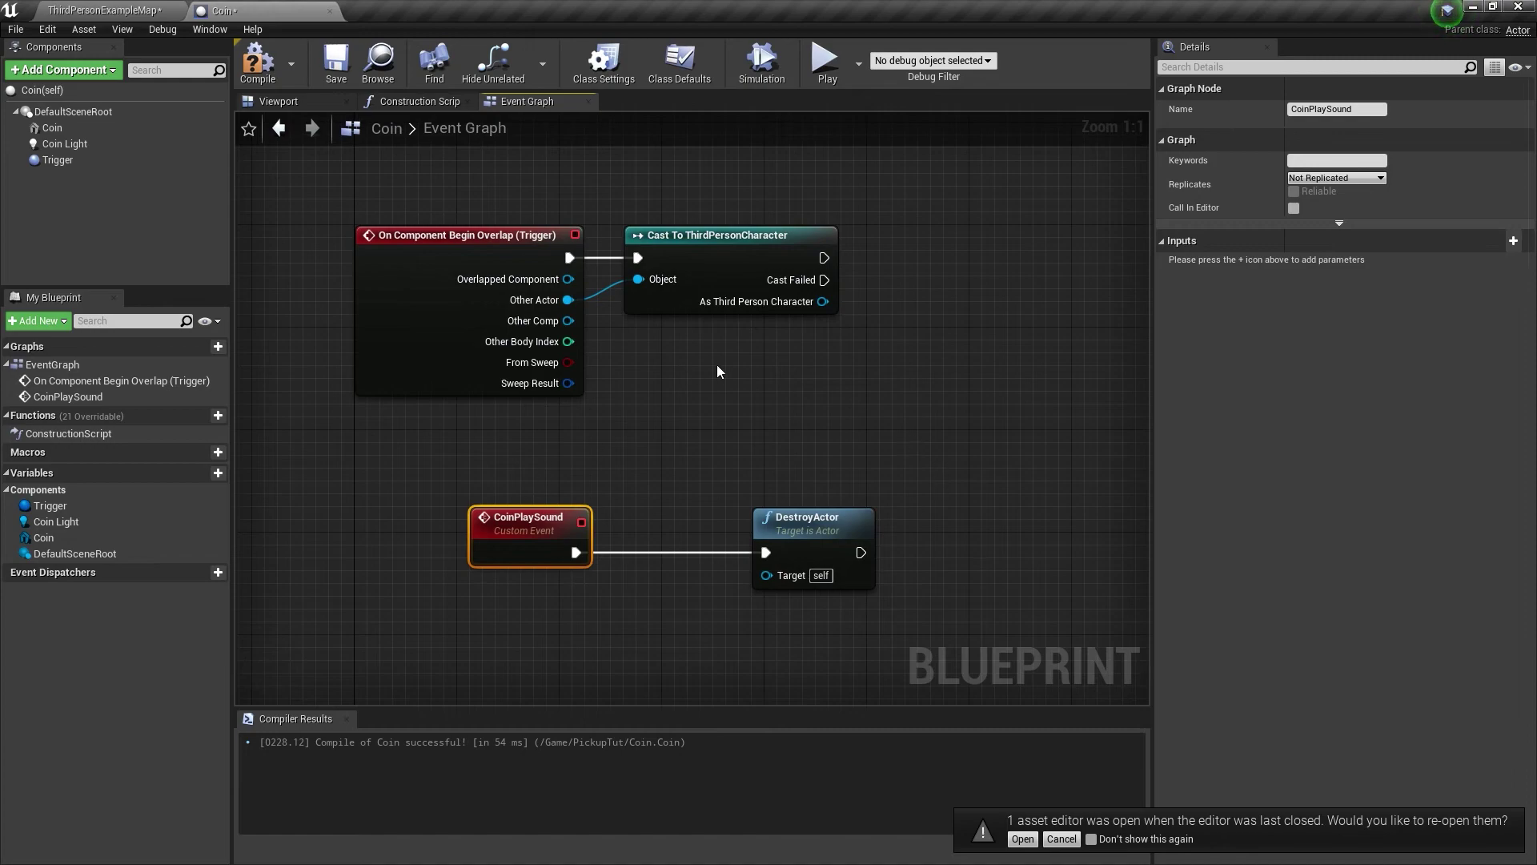
Add a Coin Play Sound call with target self on the success output of the Cast To ThirdPersonCharacter node
right_drag(961, 374, 899, 402)
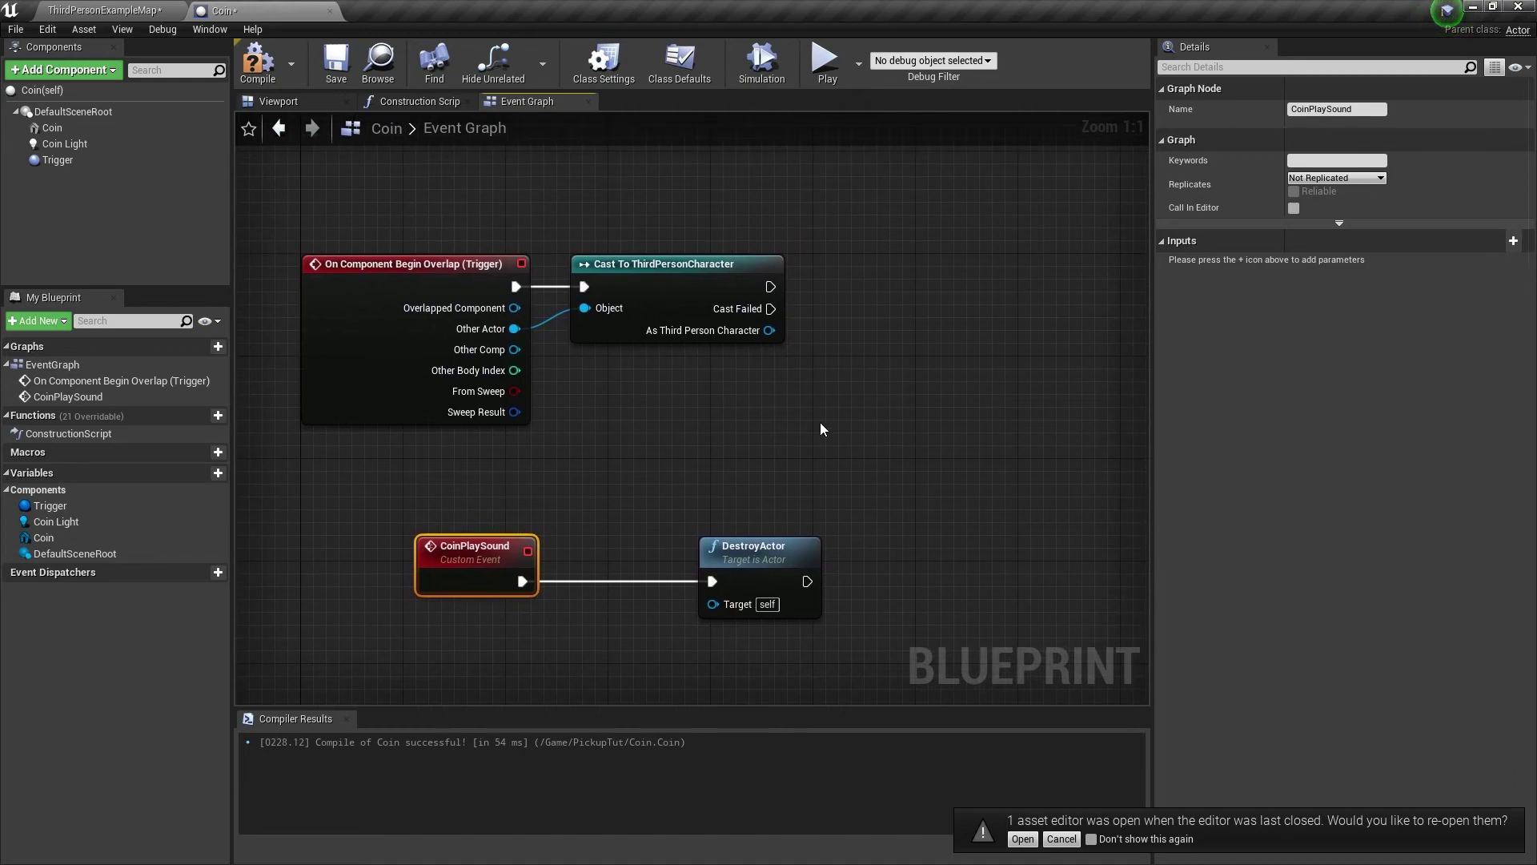
right_drag(880, 286, 855, 305)
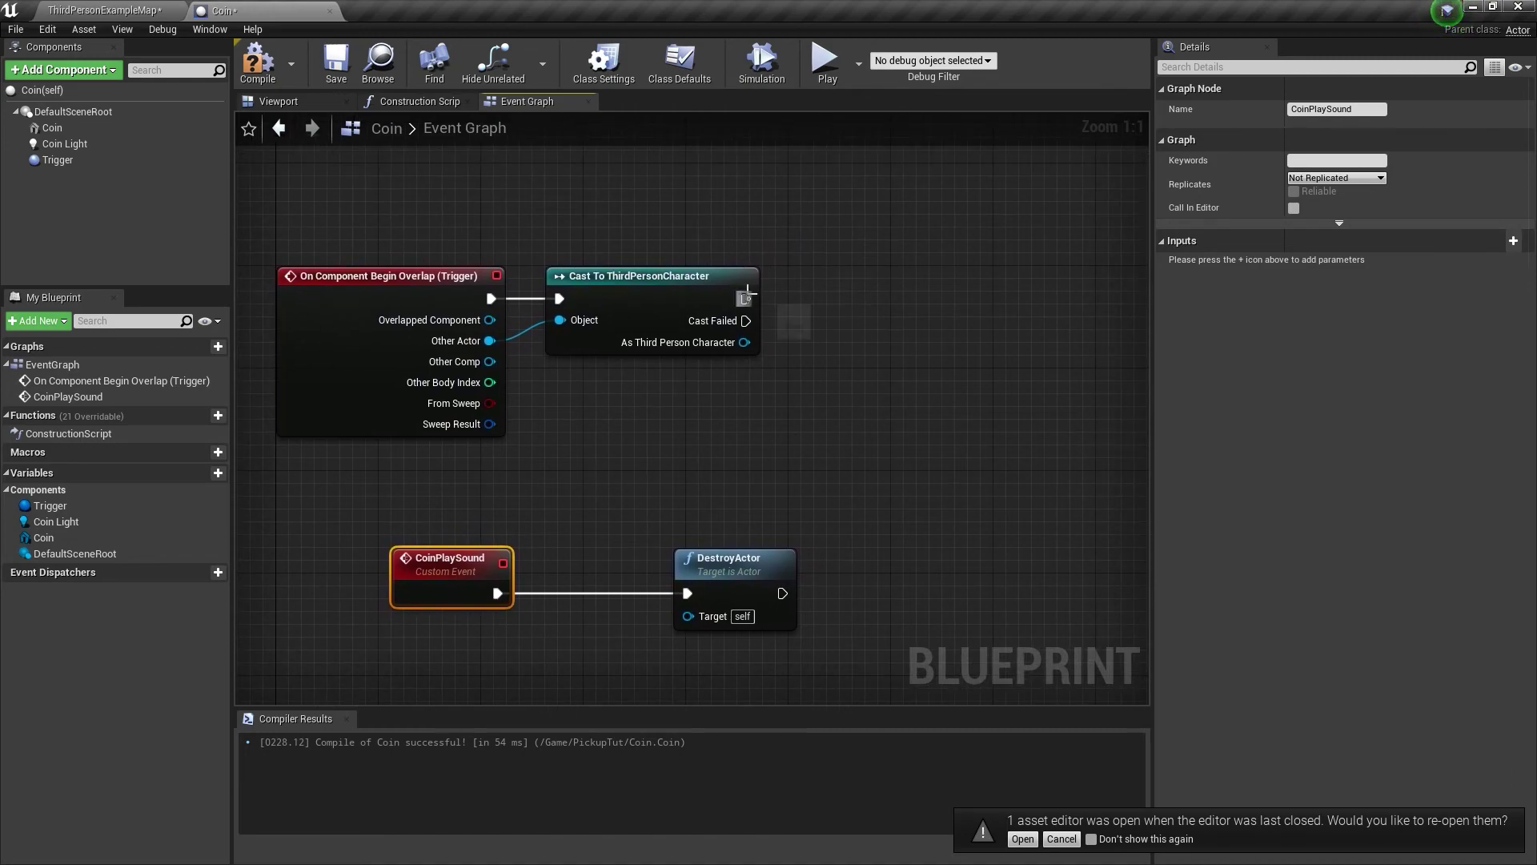
drag(747, 298, 889, 295)
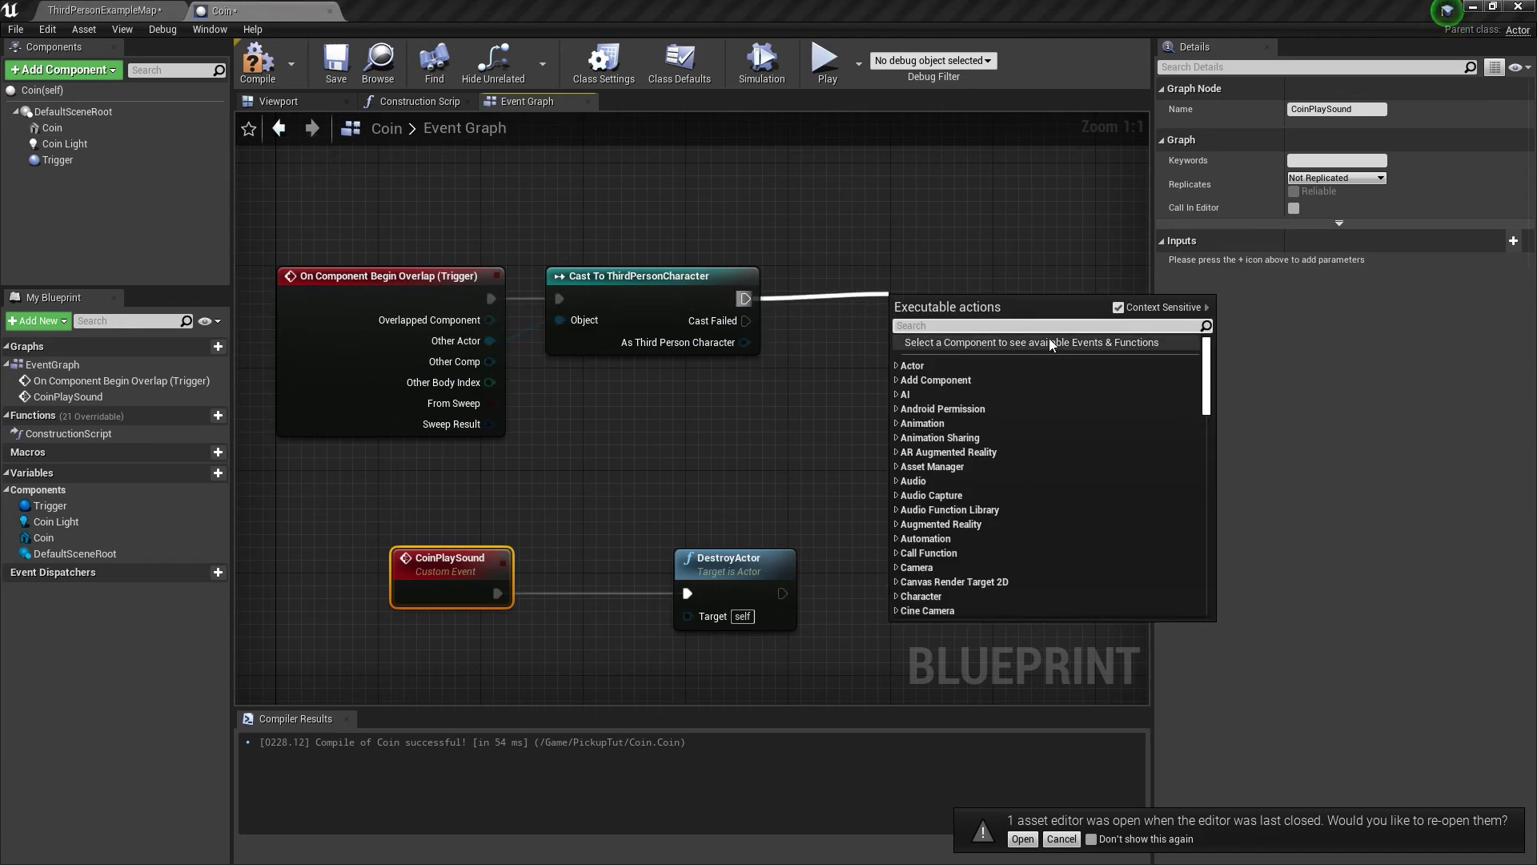
text(coin play sound)
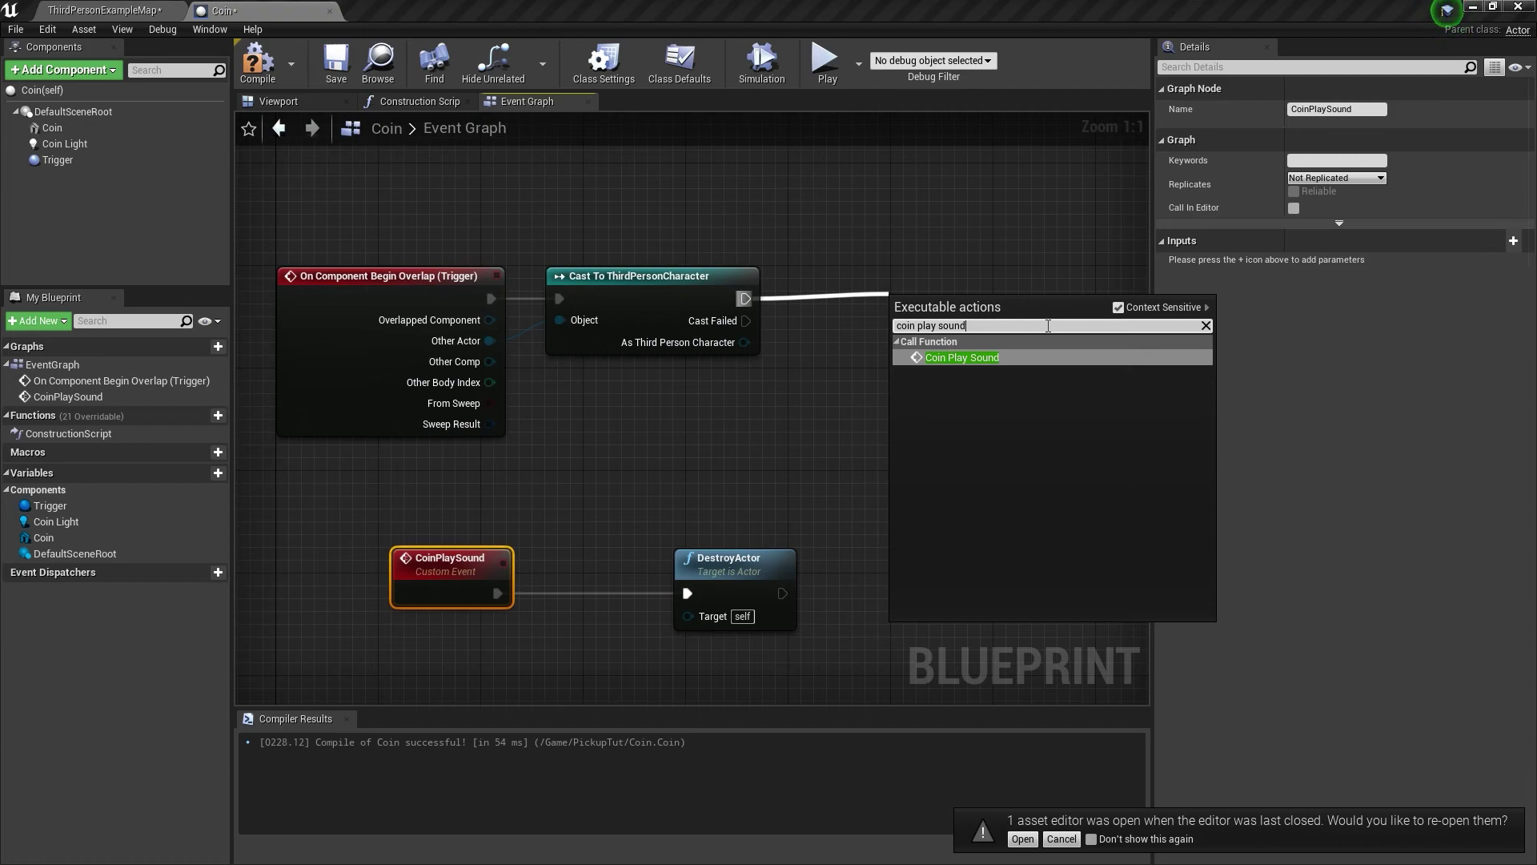
click(991, 357)
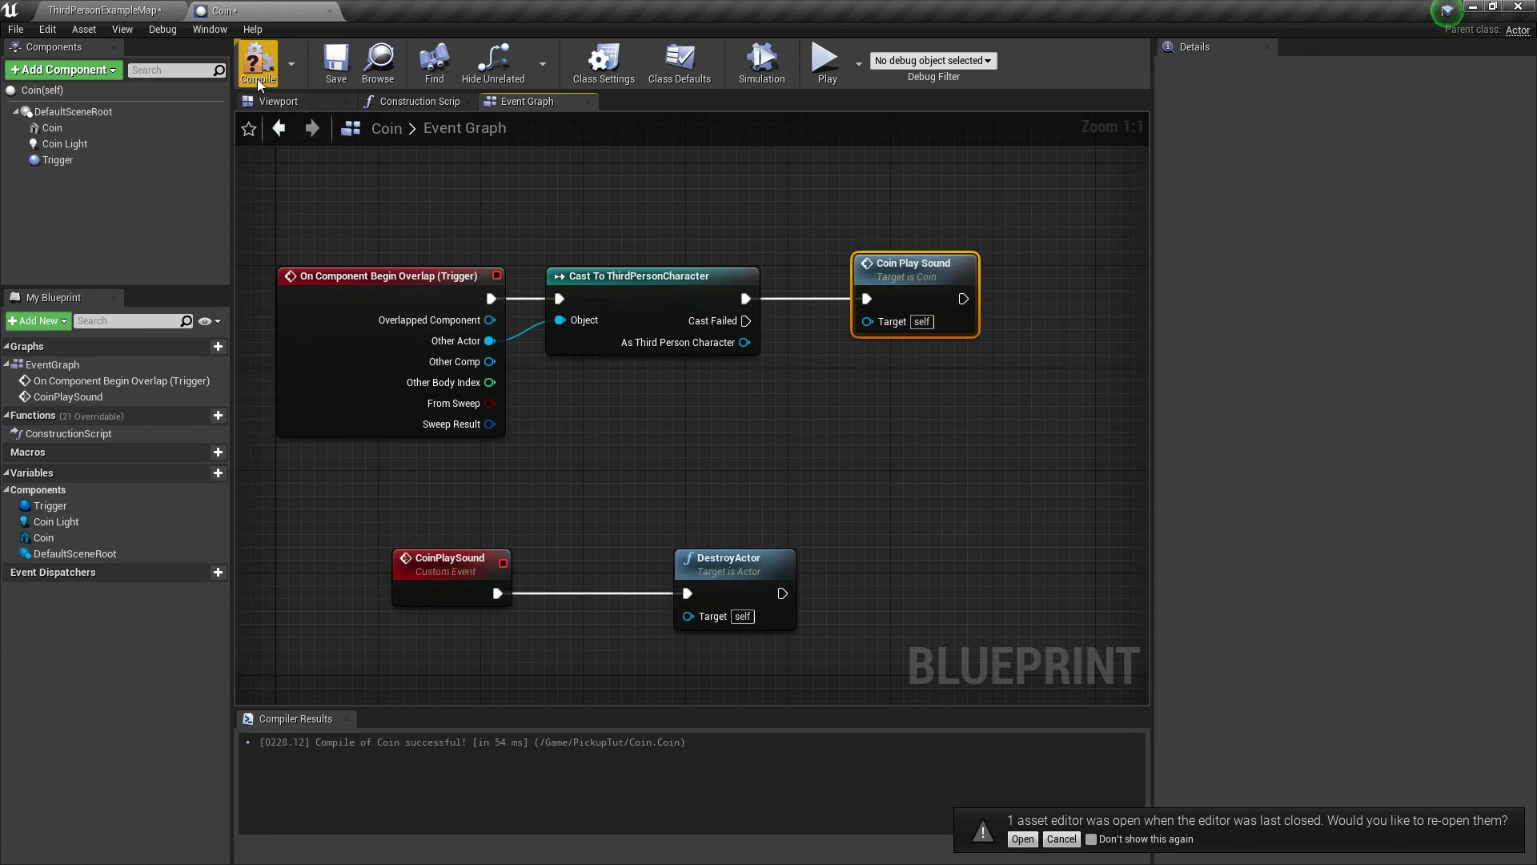
Play the ThirdPersonExampleMap level and run the character into the coin to test the custom event pickup, then stop
click(149, 10)
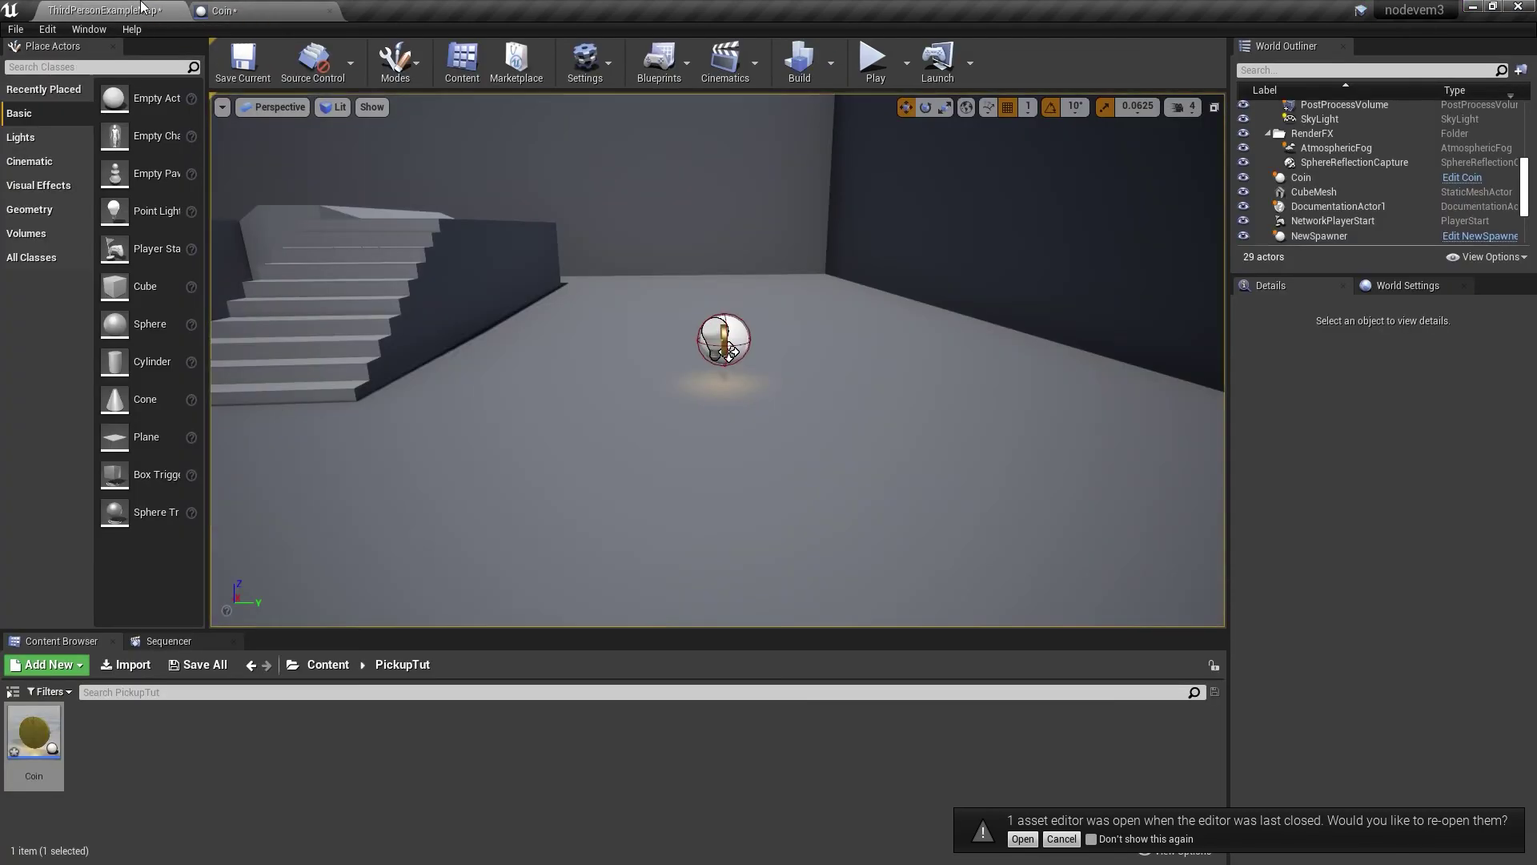
click(873, 61)
key(w)
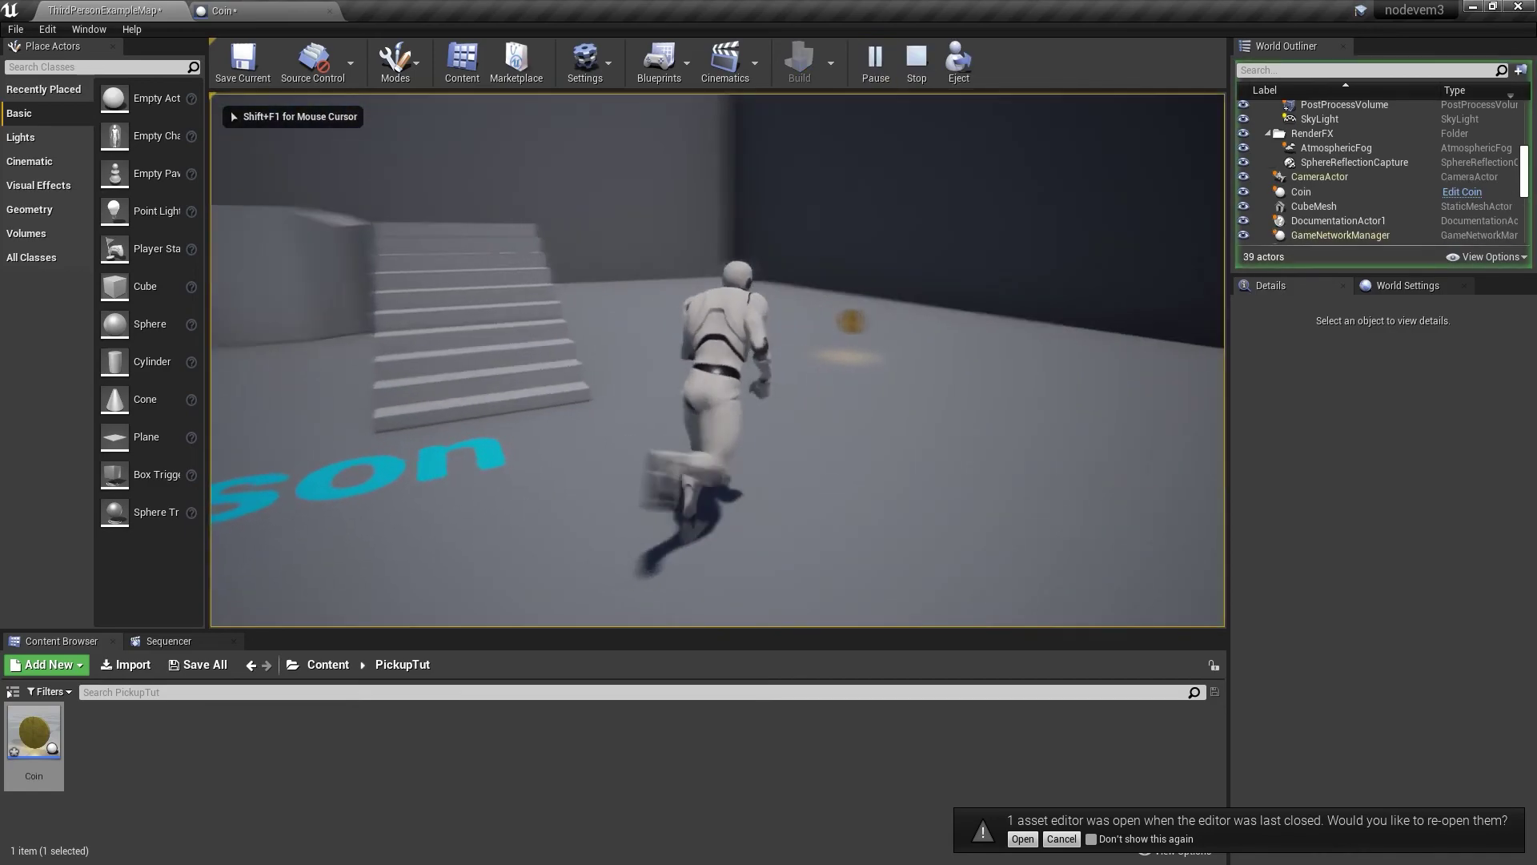
key(d)
key(s)
key(a)
key(Escape)
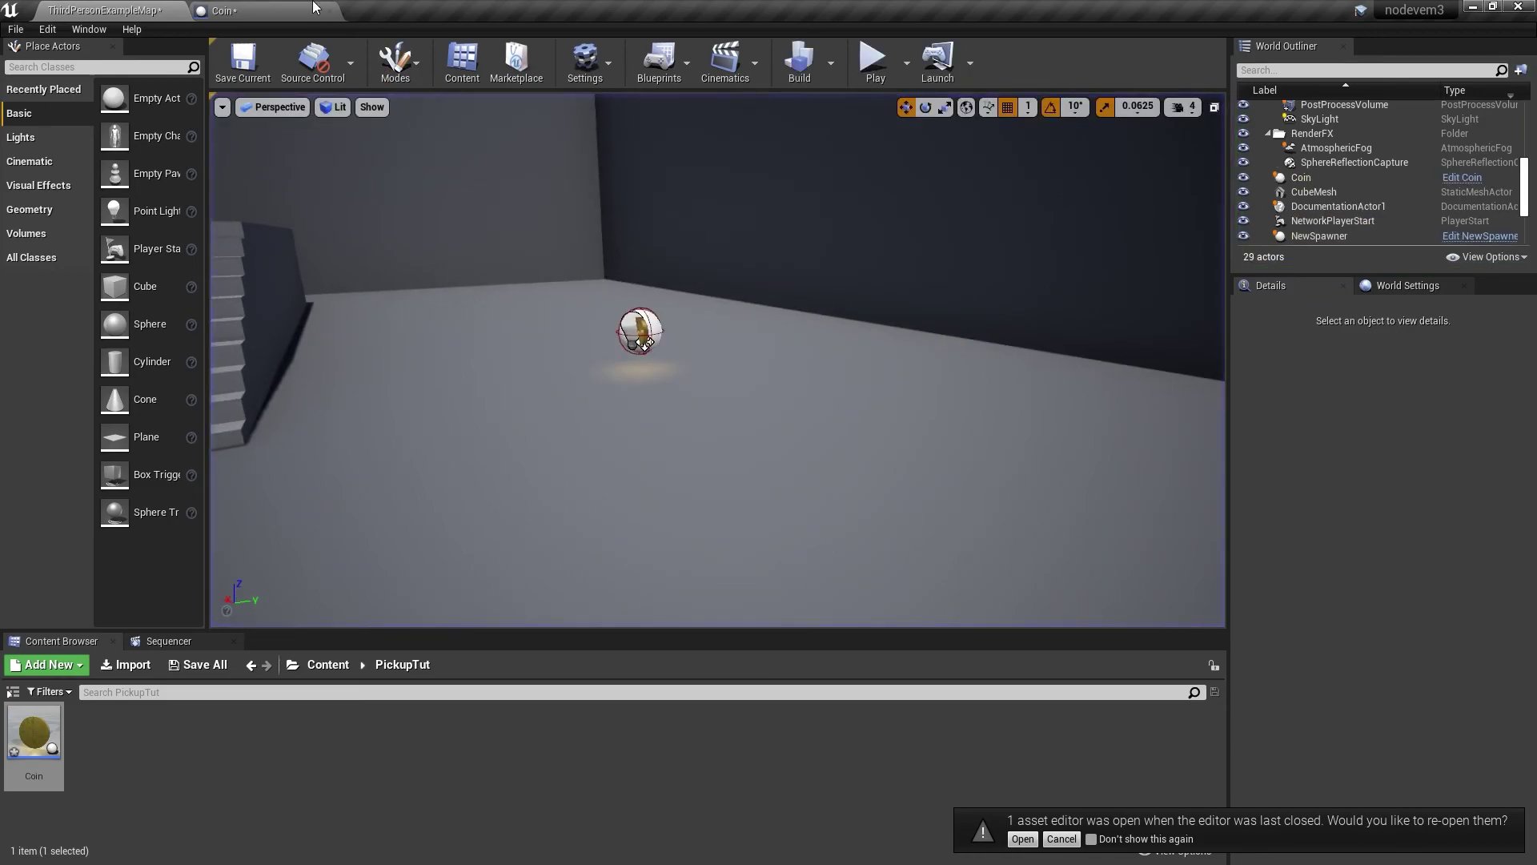
Return to the Coin Event Graph and break the link between the CoinPlaySound event and DestroyActor
click(240, 10)
scroll(674, 429, down, 4)
scroll(672, 438, up, 4)
right_drag(520, 419, 619, 396)
alt+click(497, 499)
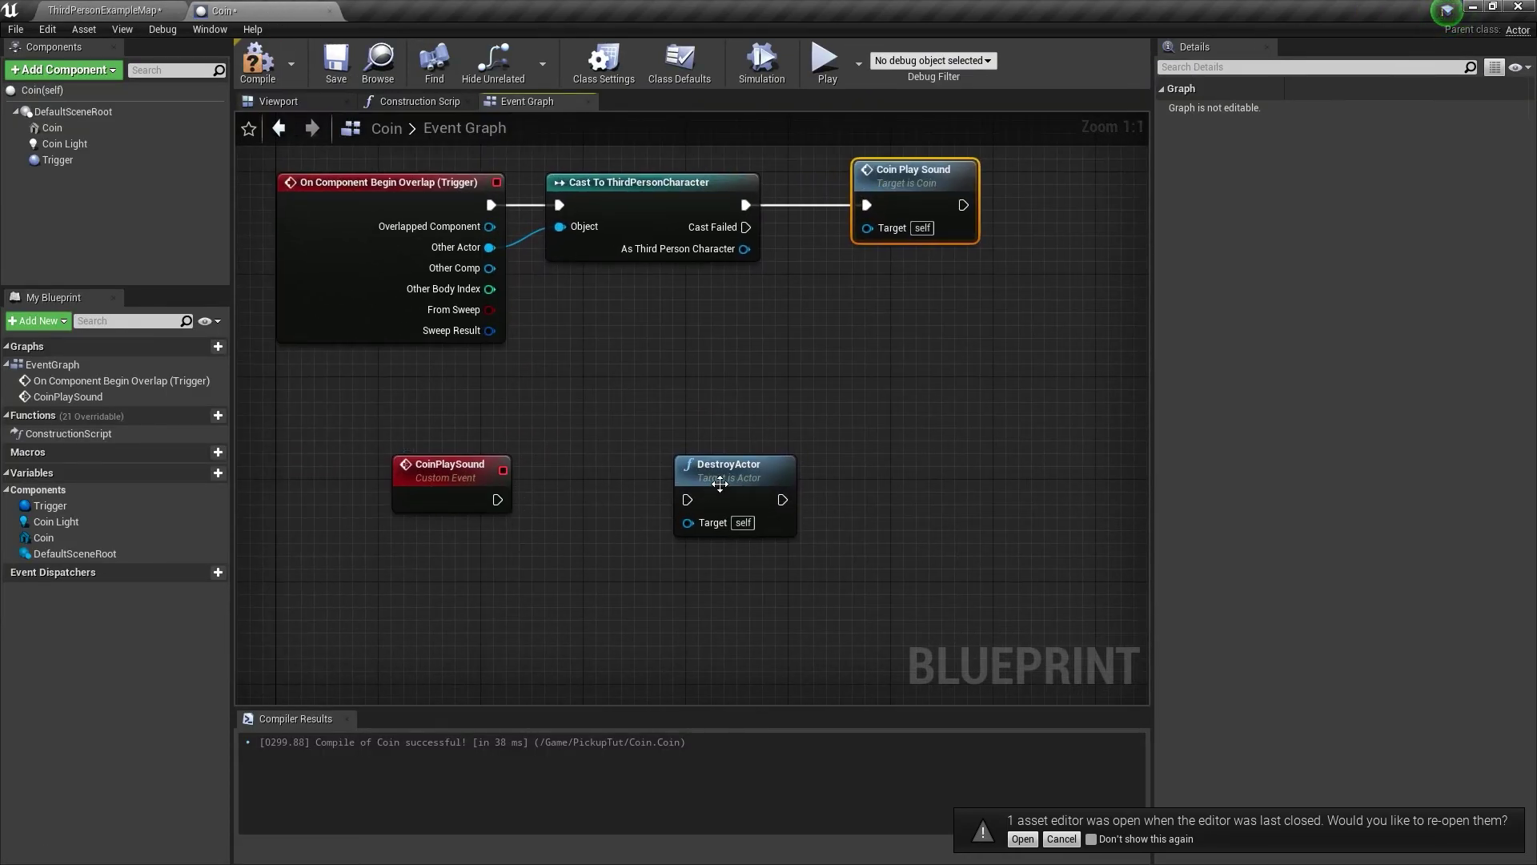